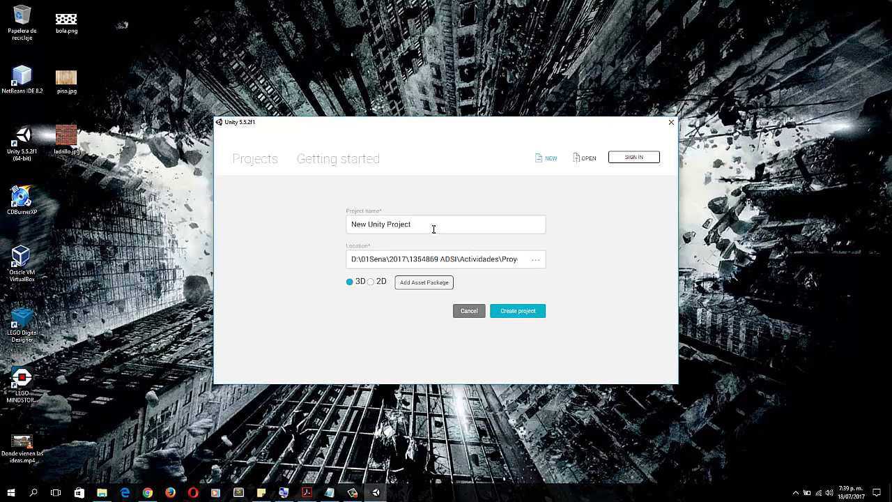
Step: Name the new project Laberinto and set its location to the Proyecto1 folder inside Actividades
click(438, 231)
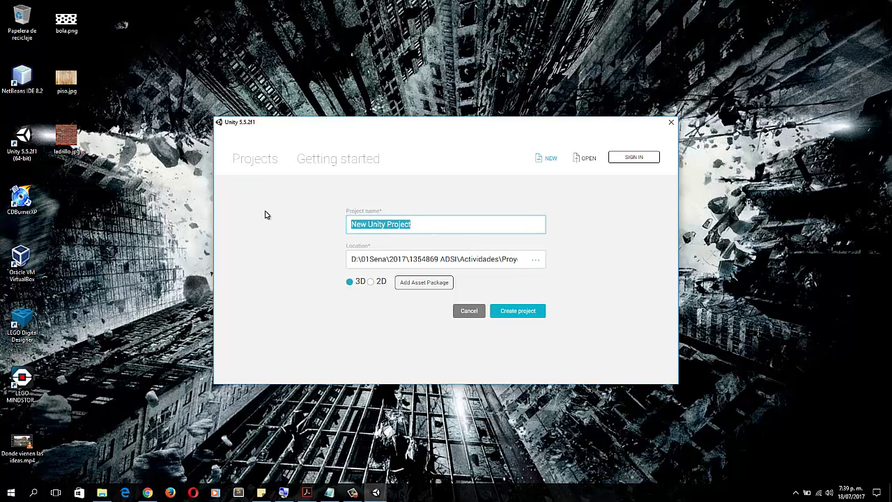
text(Laberinto)
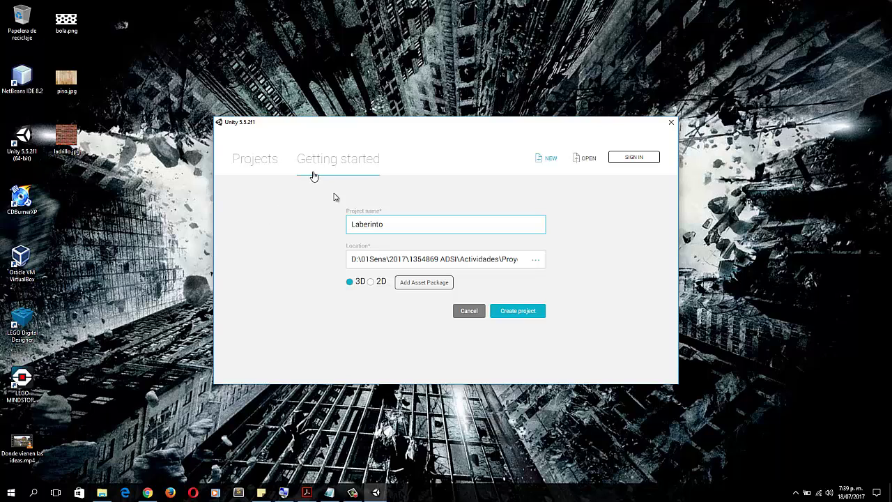
click(534, 258)
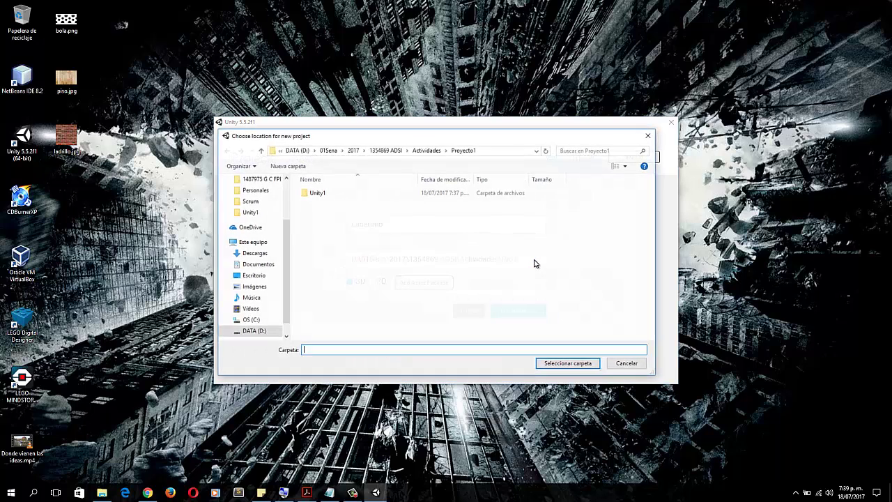
click(424, 150)
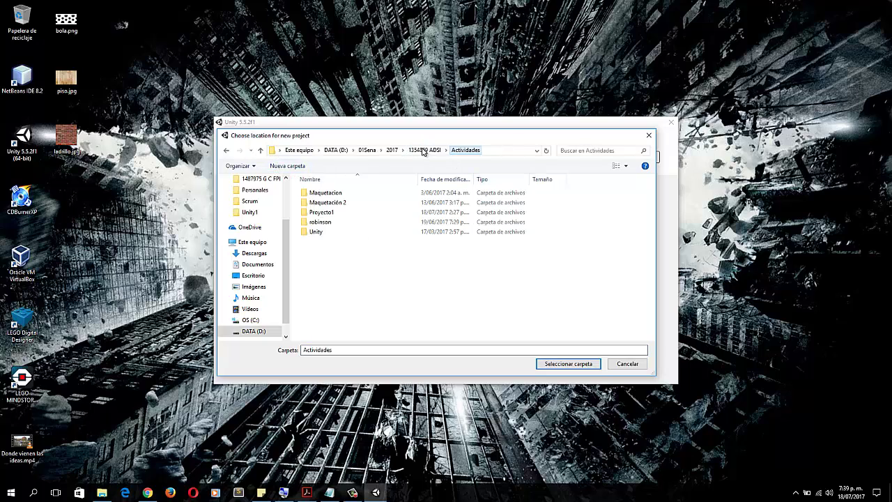
double_click(321, 211)
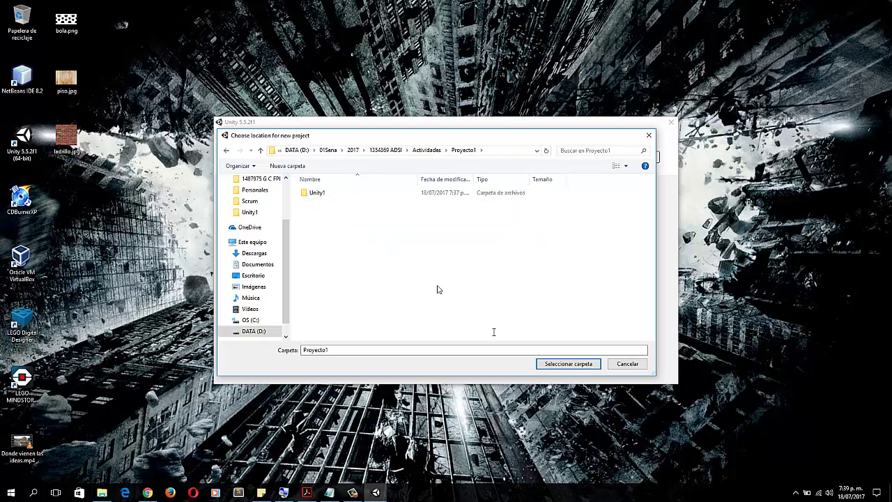
click(589, 365)
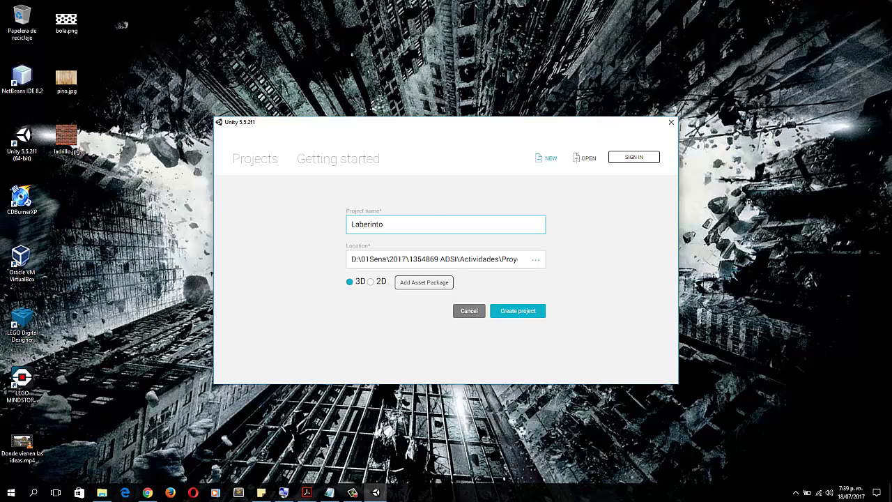
Step: Browse in File Explorer to the Proyecto1 folder under 01Sena, 2017, ADSI, Actividades to examine its contents, and return to the project setup
key(super+e)
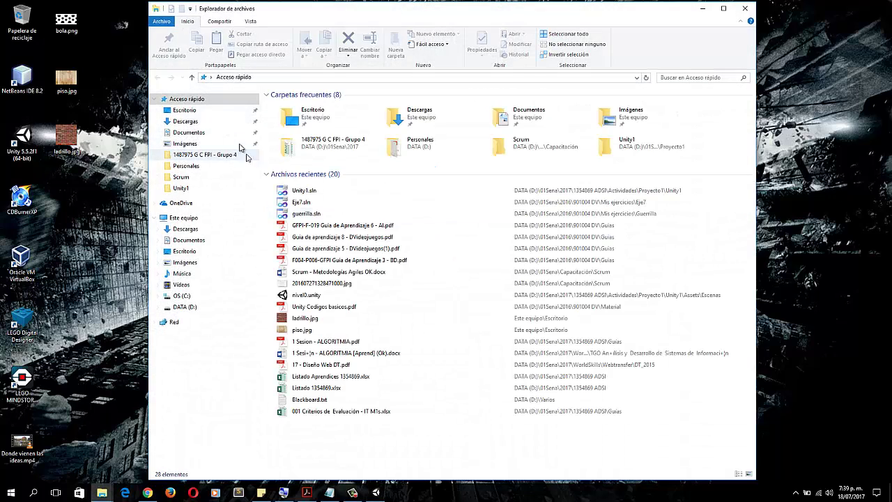
click(197, 307)
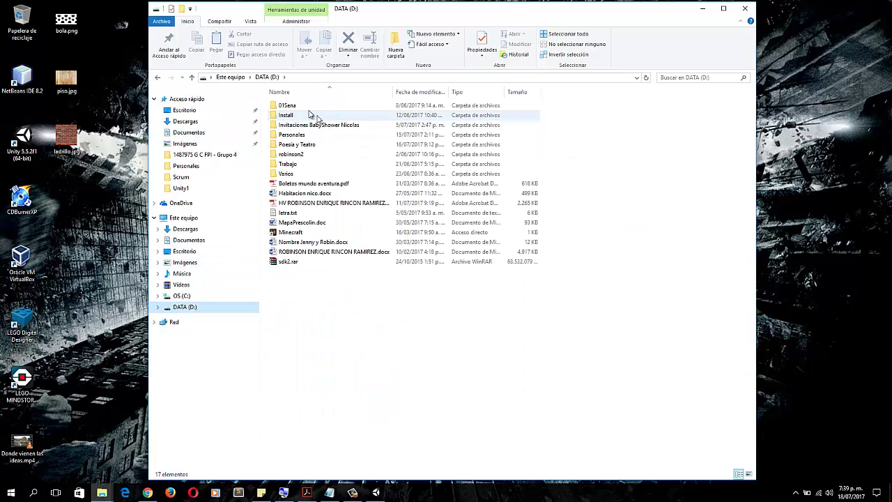
double_click(284, 104)
double_click(290, 125)
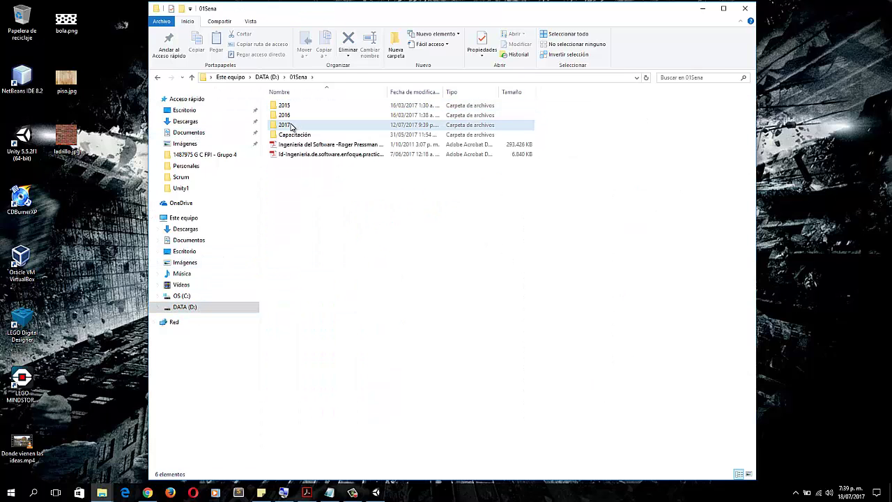
double_click(297, 106)
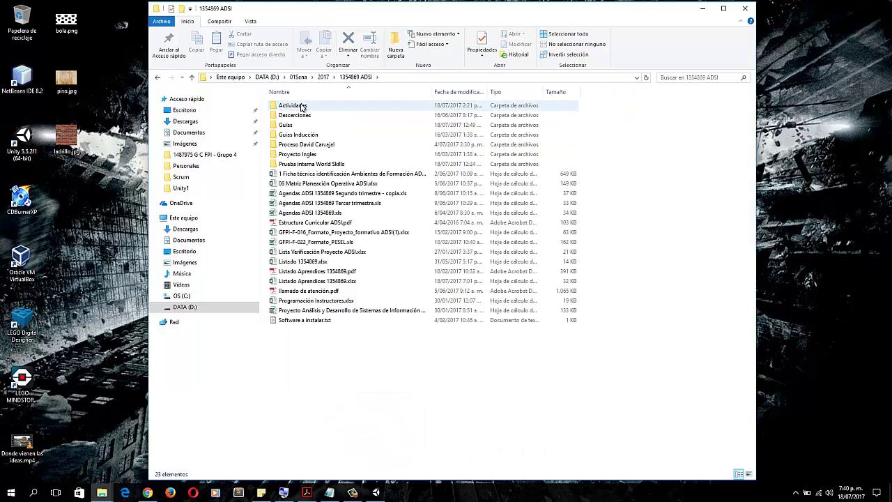
click(304, 107)
double_click(300, 108)
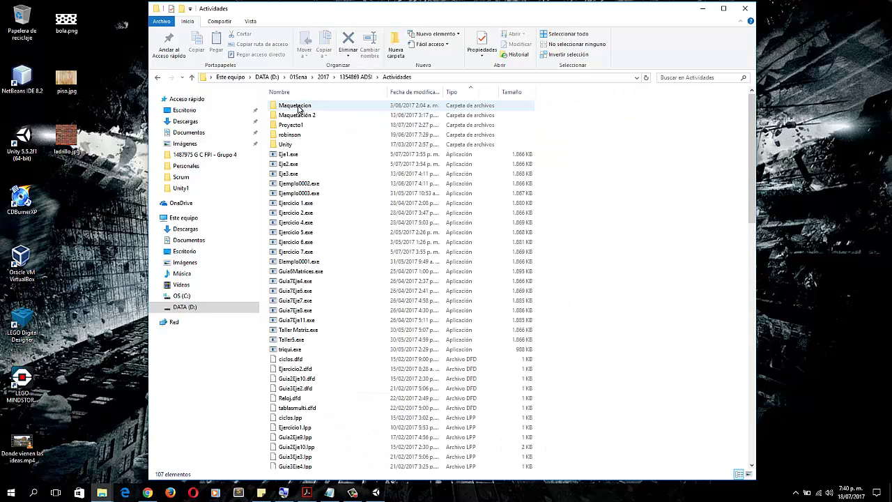
double_click(296, 130)
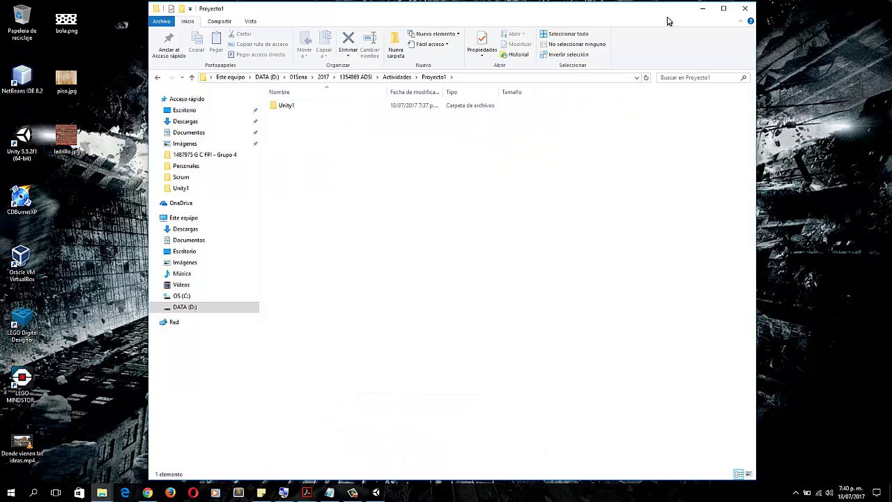
click(703, 9)
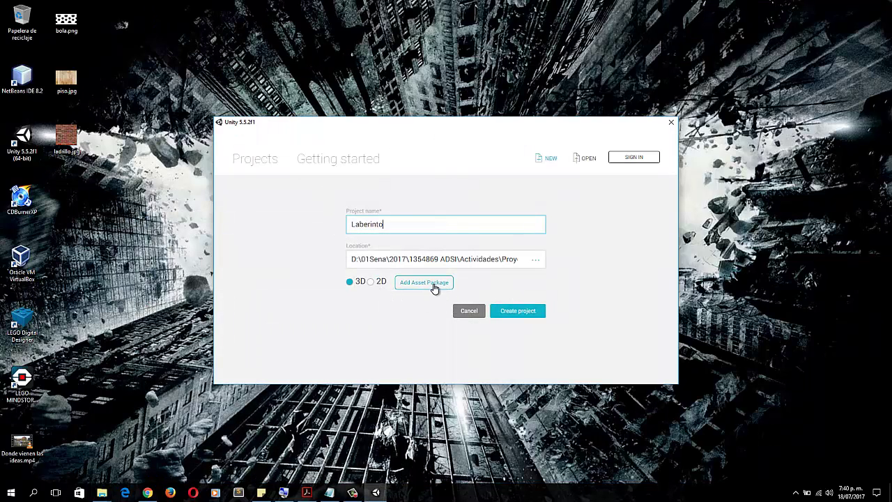
Step: Create the 3D project and examine the contents of its Laberinto folder in File Explorer
click(505, 312)
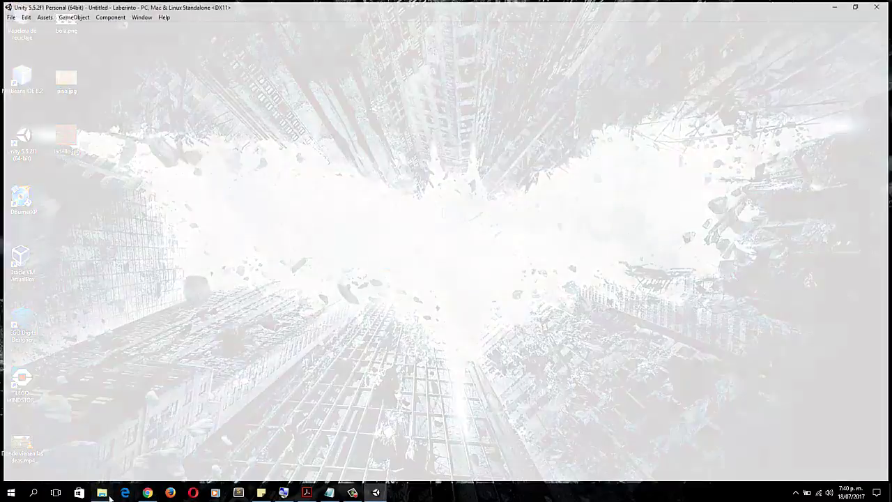
mouse_move(109, 496)
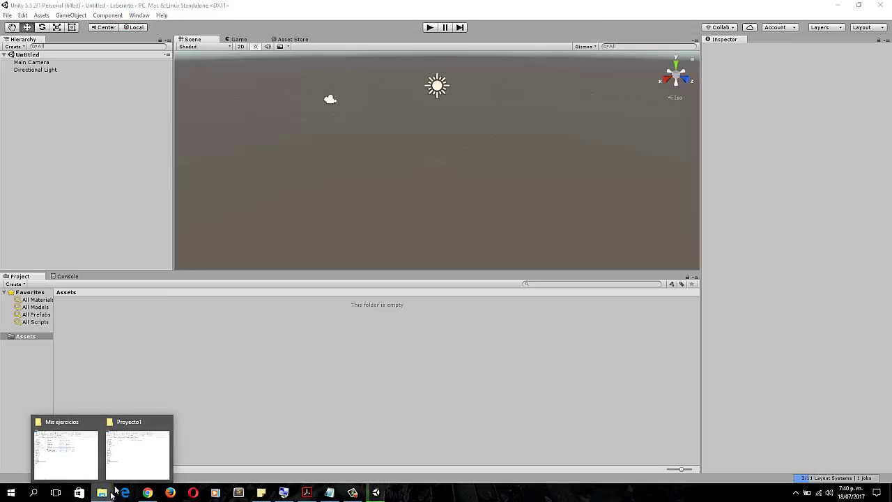
click(137, 446)
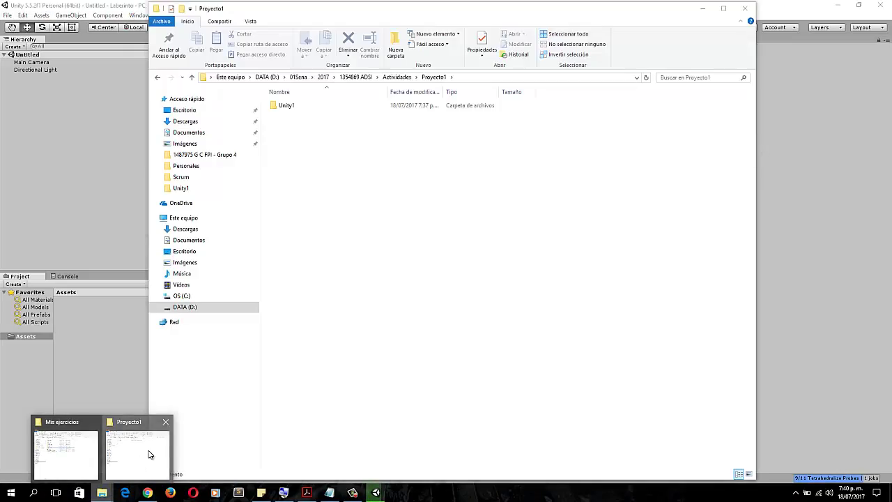
click(291, 106)
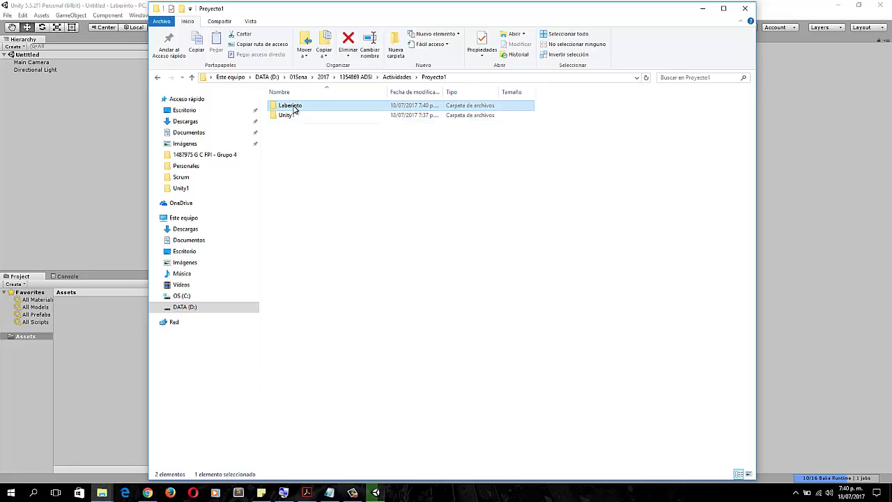
double_click(294, 110)
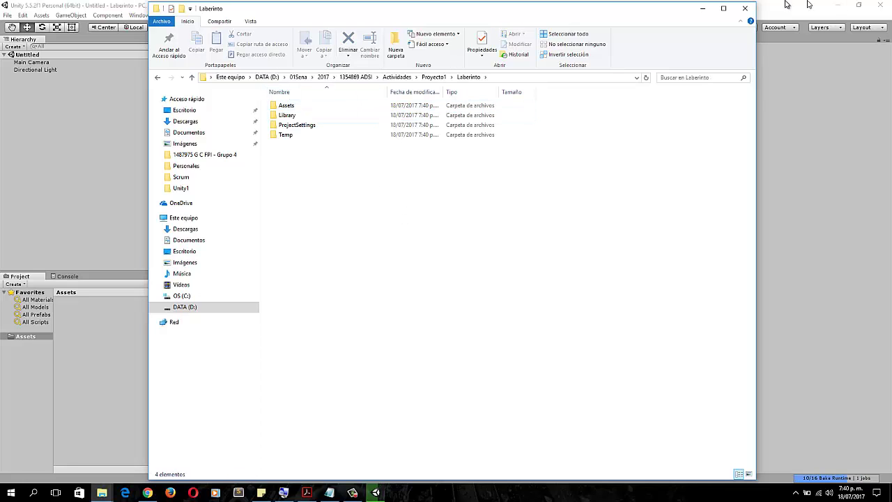
click(702, 9)
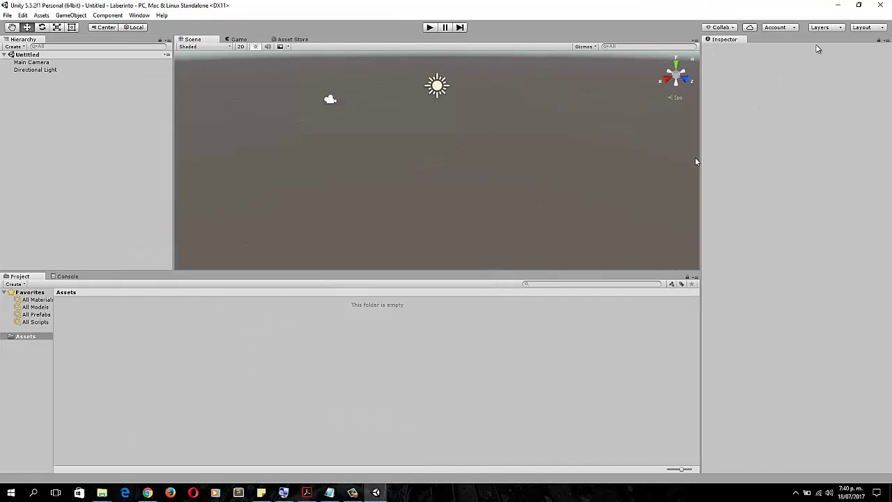
Step: Look at the texture images on the desktop, return to Unity and inspect the Main Camera
click(842, 6)
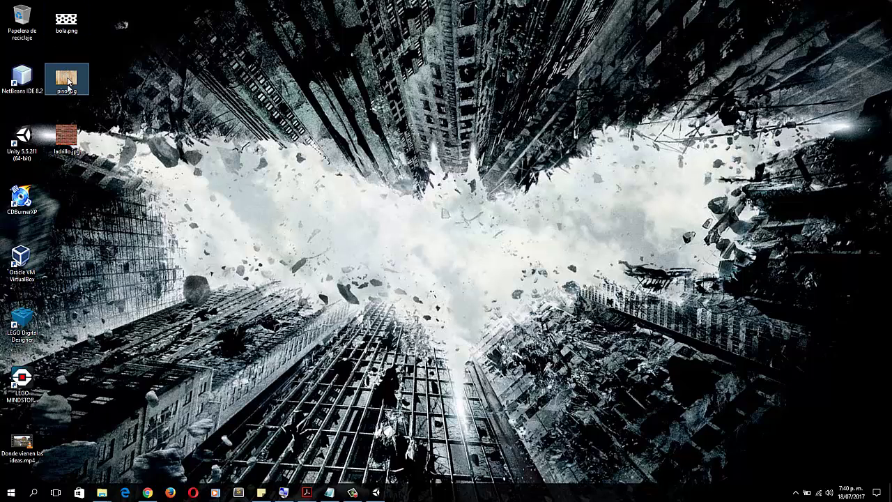
click(66, 140)
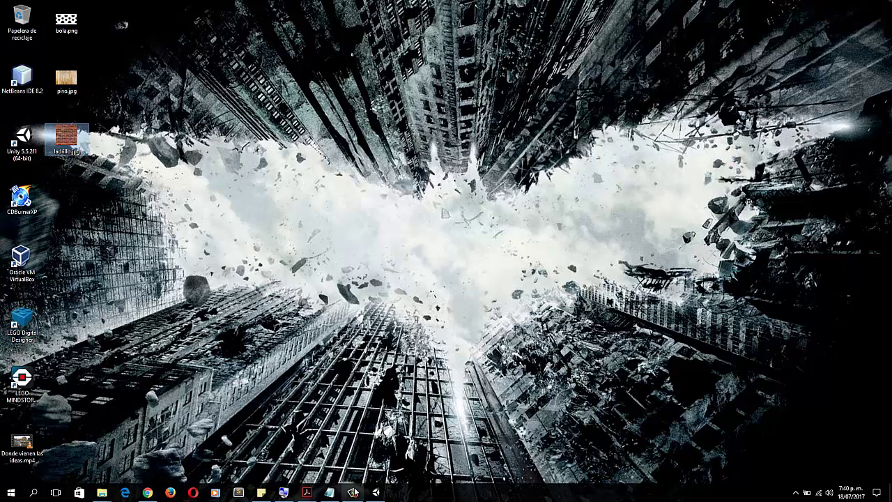
mouse_move(352, 494)
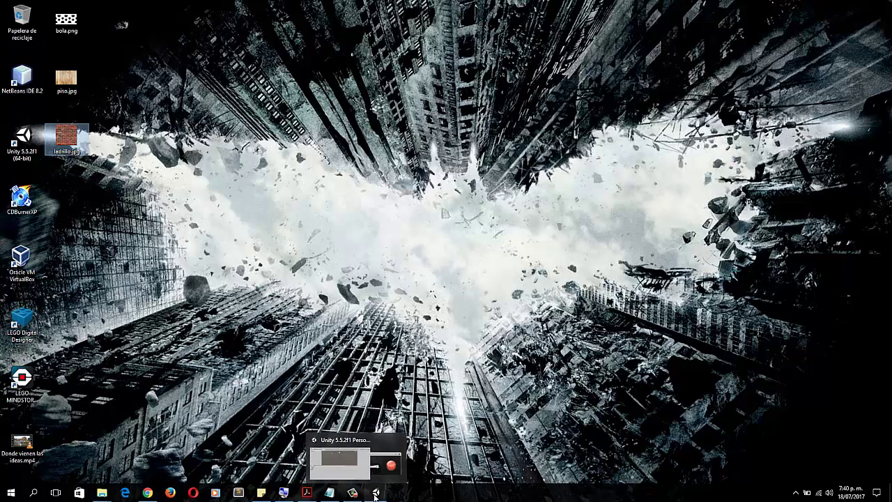
click(406, 440)
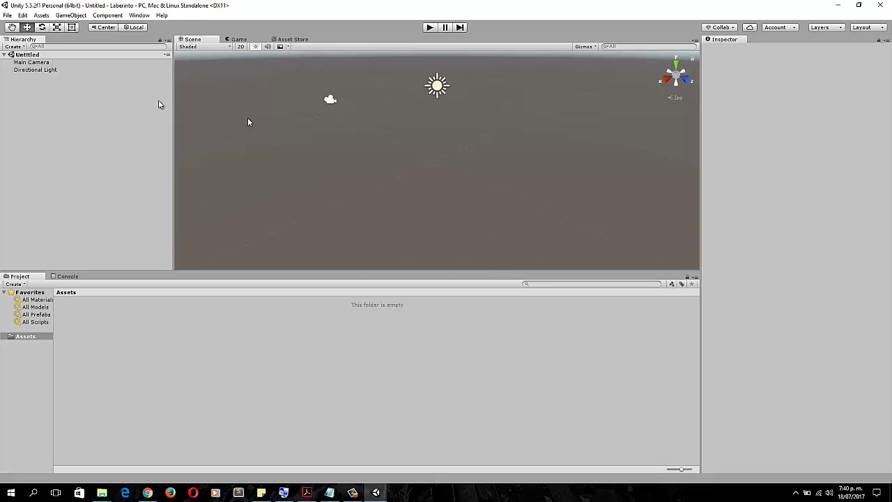
click(40, 65)
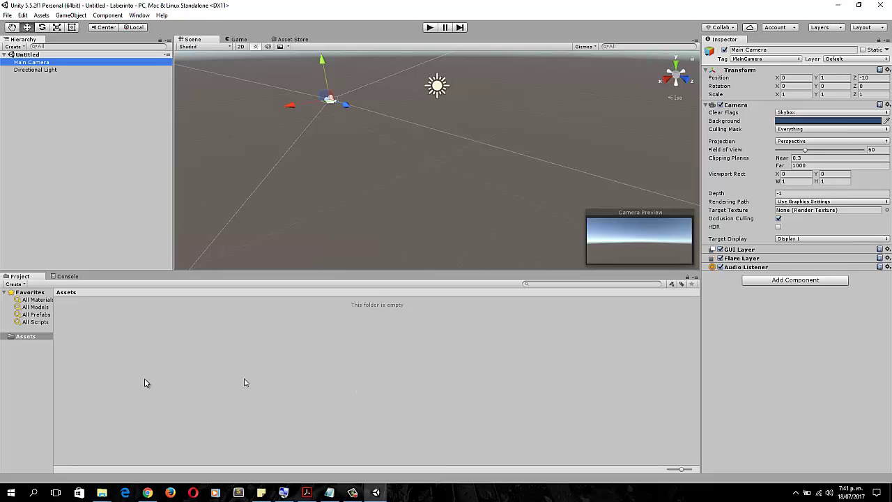
Step: Create a folder named Script in the project's Assets
right_click(119, 328)
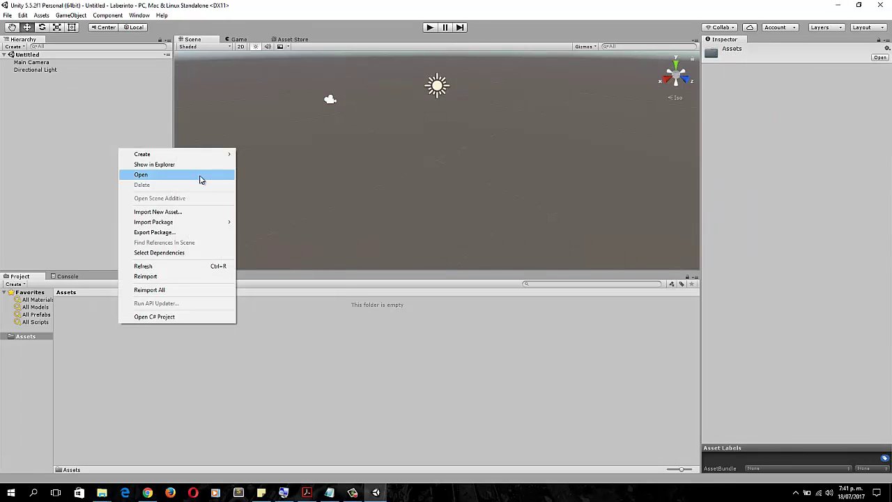
mouse_move(209, 154)
click(261, 154)
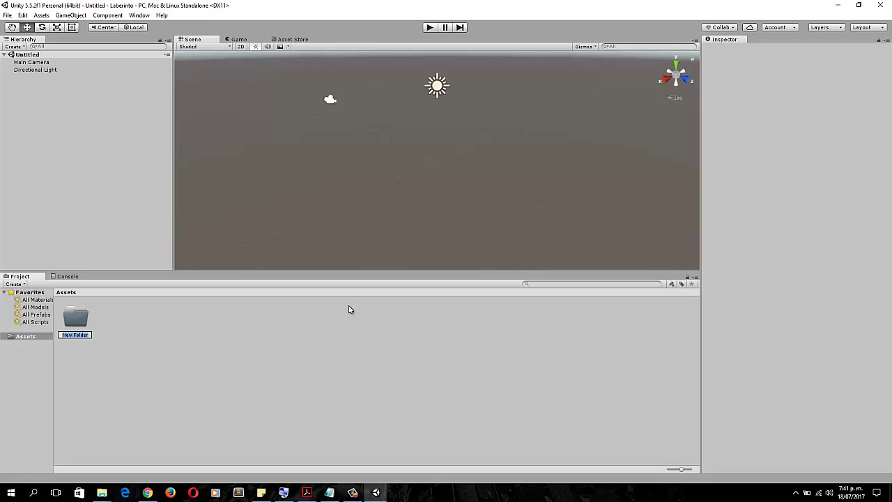
text(Script)
key(Return)
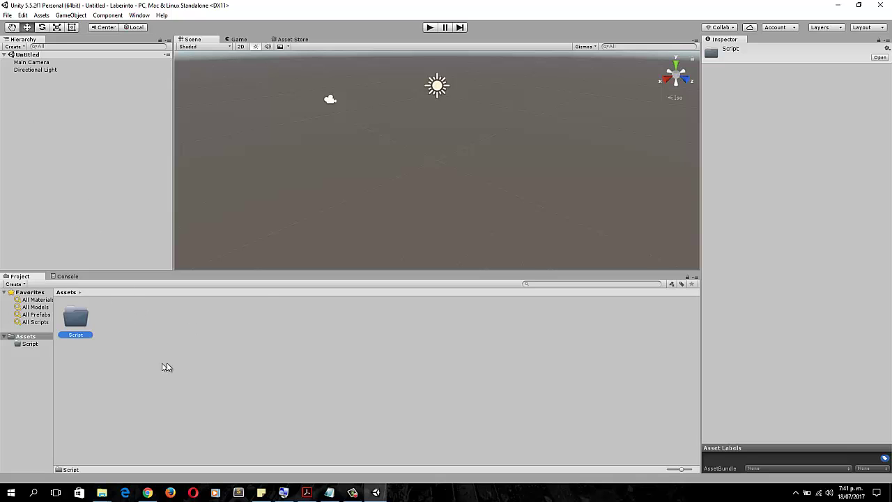
Step: Create a folder named Texture in Assets beside the Script folder
right_click(146, 337)
mouse_move(234, 166)
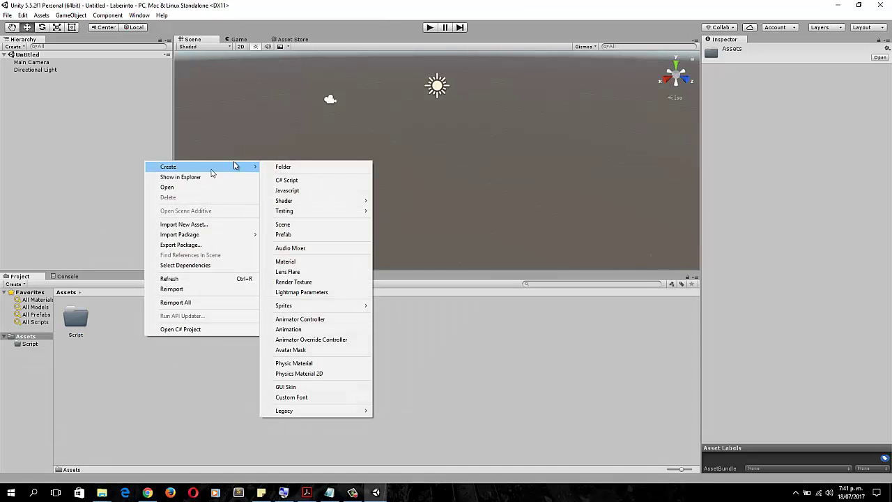
click(283, 169)
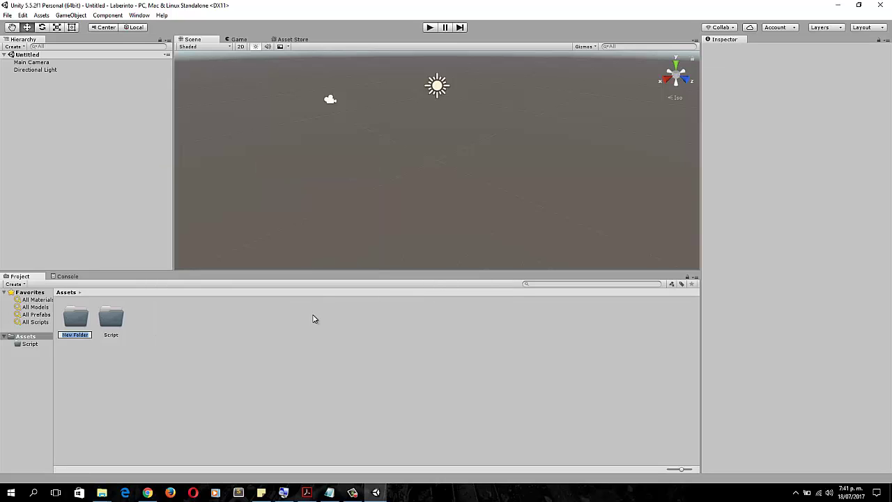
text(Texture)
click(311, 315)
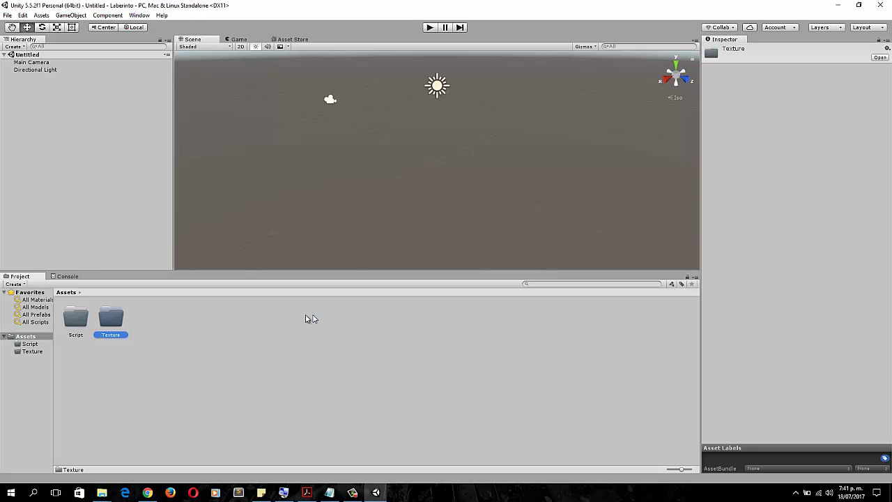
Step: Create a third folder in Assets and name it Material
right_click(239, 333)
mouse_move(339, 160)
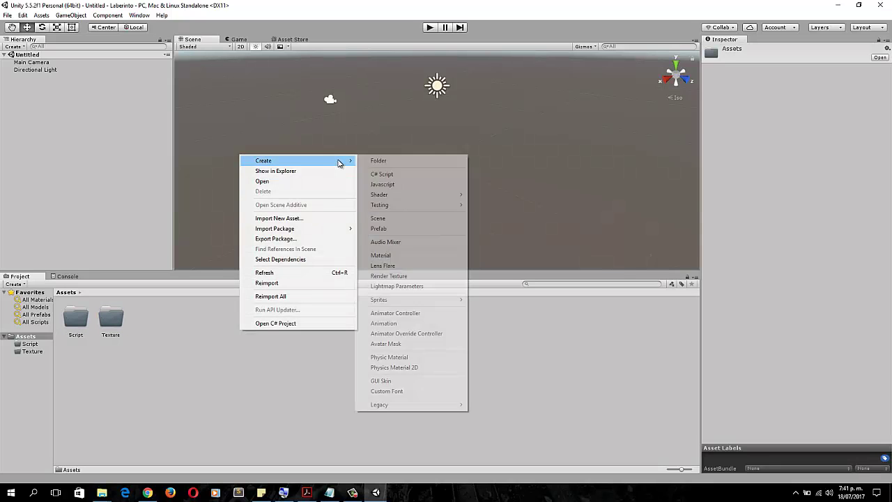
click(401, 163)
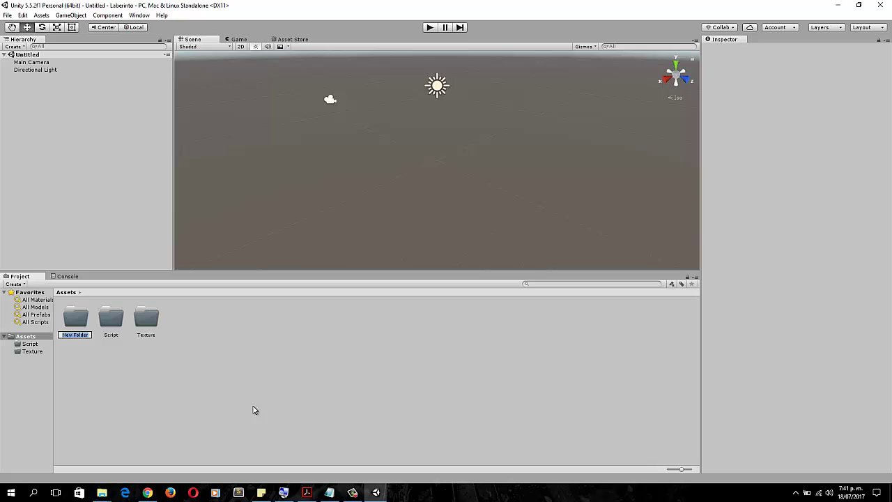
text(Material)
key(Return)
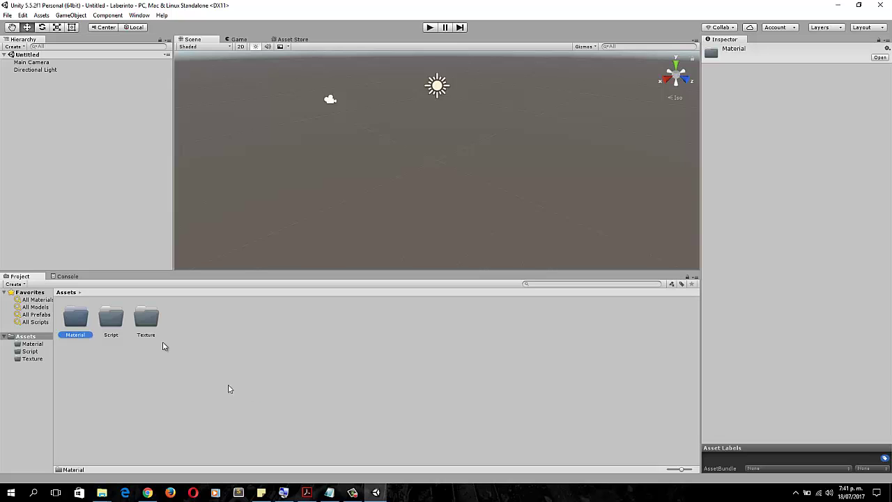
Step: Create a fourth folder in Assets and name it Escena
right_click(240, 339)
mouse_move(328, 165)
click(389, 167)
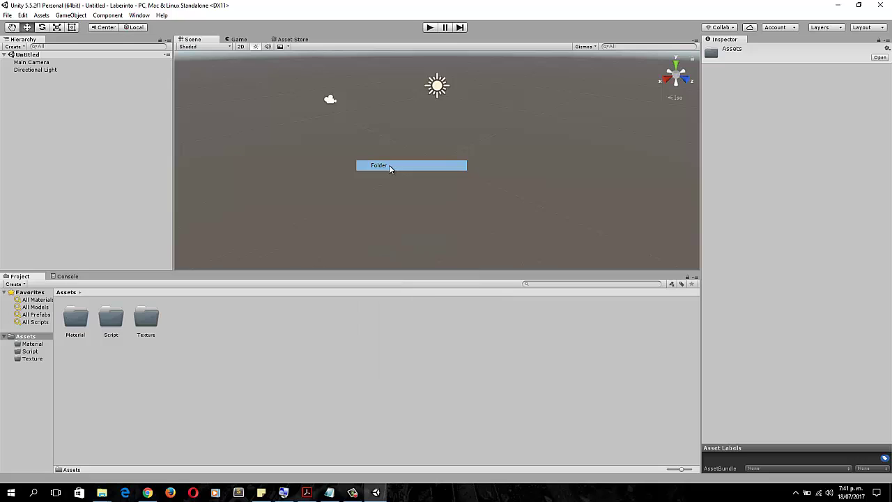
text(Es)
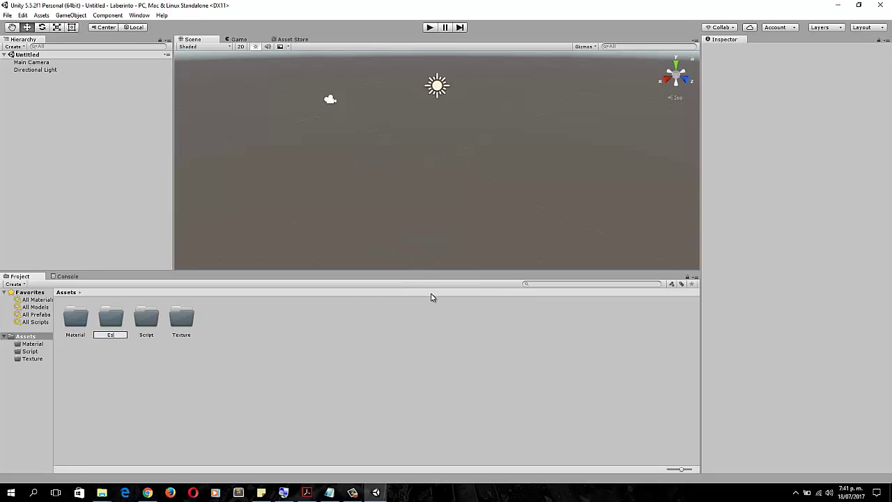
text(cena)
click(432, 295)
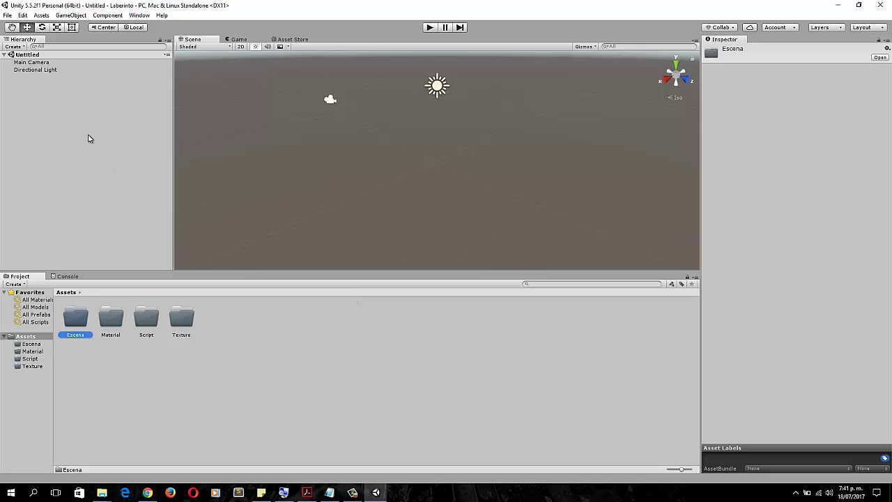
Step: Import bola.png, piso.jpg and ladrillo.jpg from the desktop into the Texture folder and open that folder
double_click(181, 319)
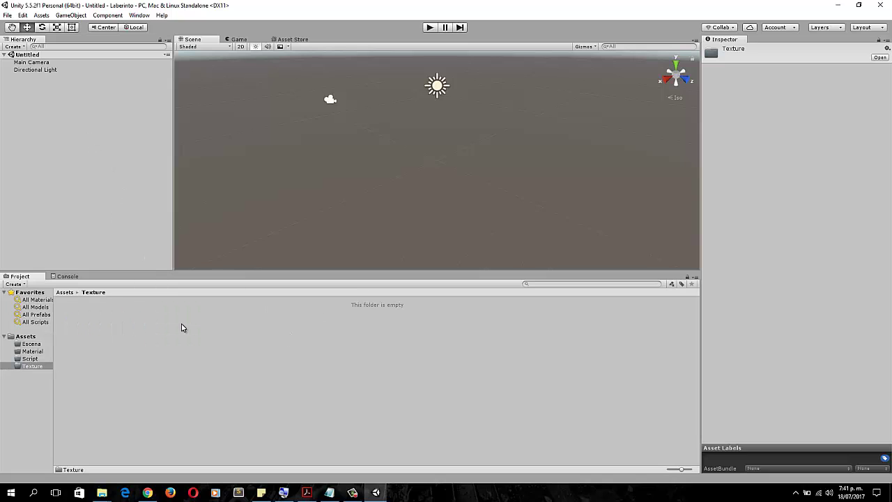
click(65, 293)
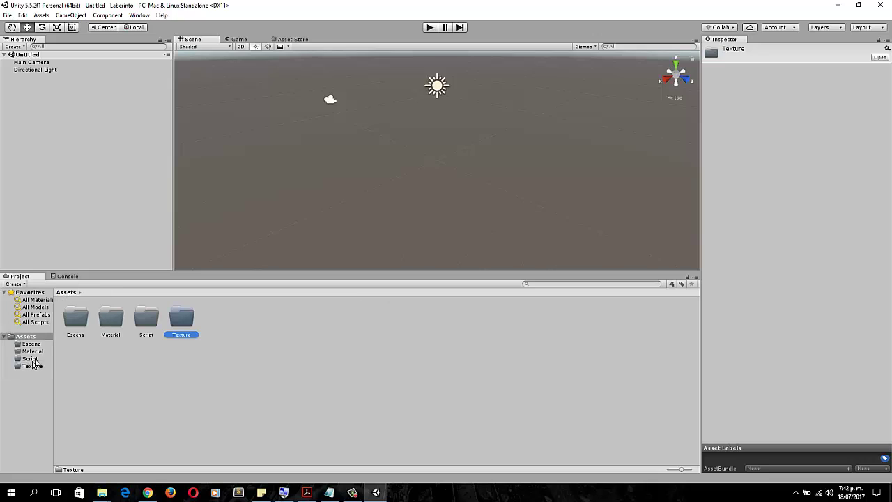
click(837, 5)
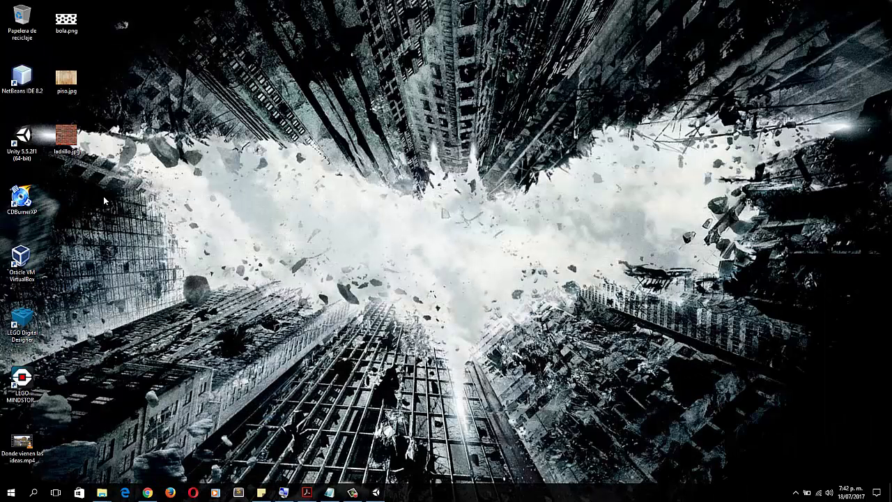
drag(103, 196, 184, 319)
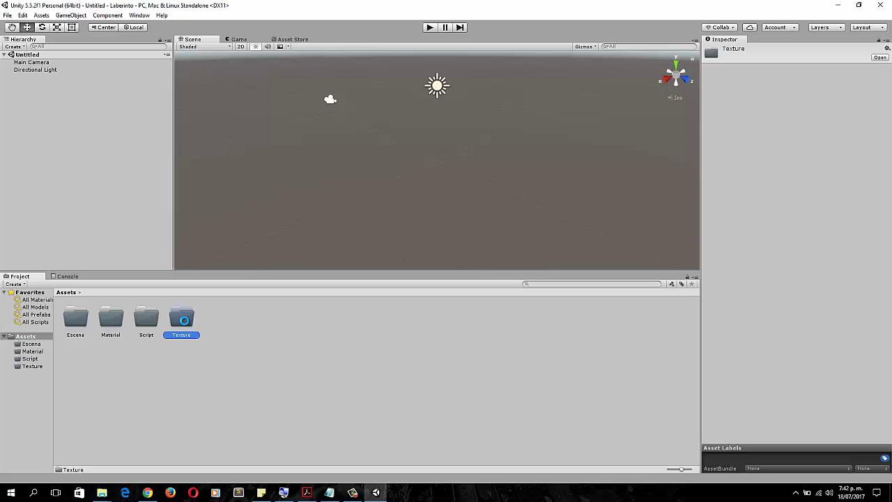
double_click(183, 321)
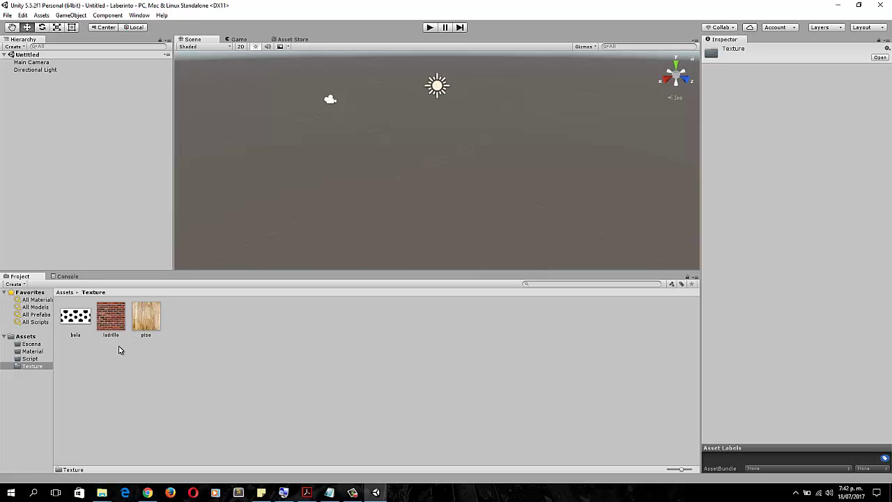
Step: Add a 3D Plane object to the scene
right_click(67, 100)
mouse_move(116, 189)
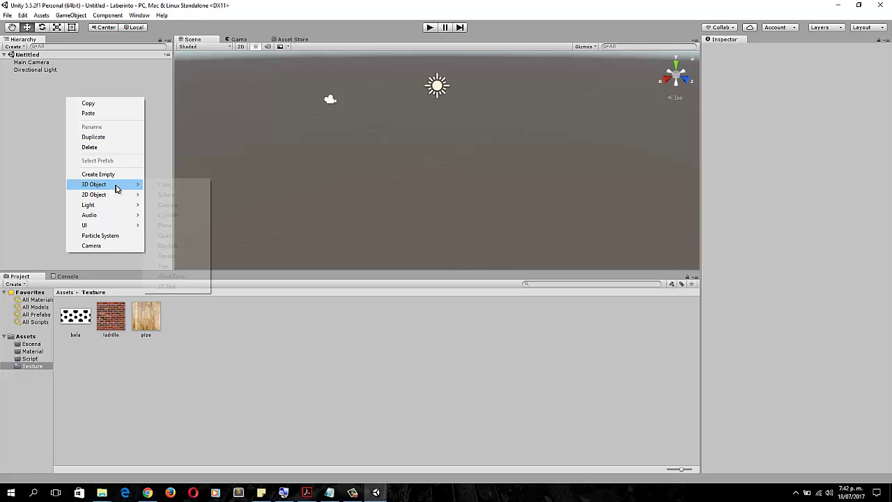
click(190, 229)
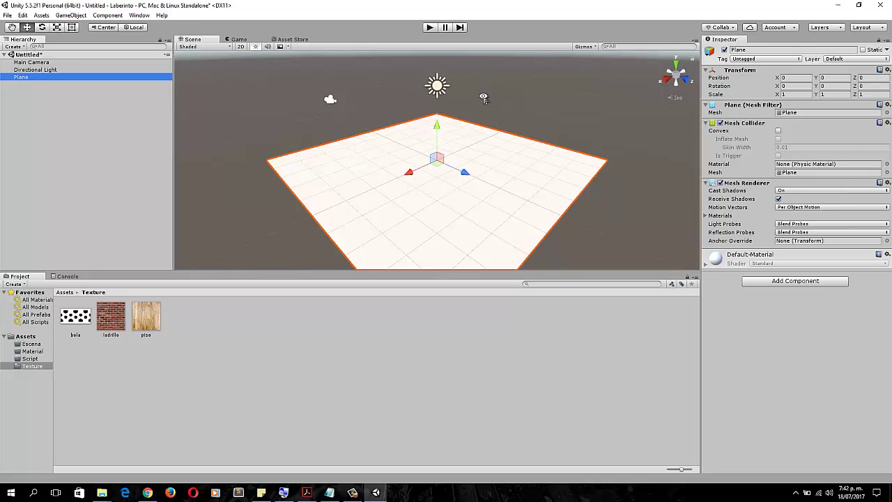
Step: Examine the plane in the Scene and Game views, and run and stop the game to check the camera's view
mouse_move(484, 98)
alt+mouse_down()
mouse_move(533, 114)
mouse_move(431, 110)
mouse_move(492, 113)
mouse_move(492, 93)
mouse_move(492, 106)
alt+mouse_up()
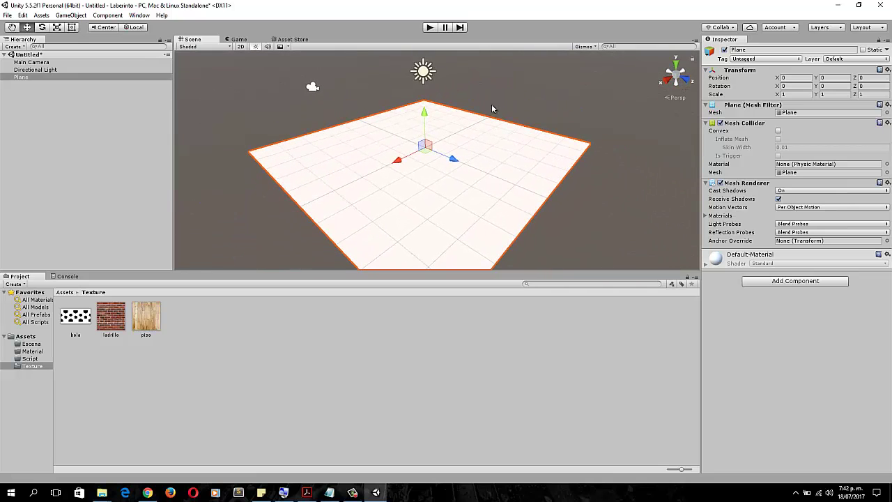
scroll(491, 108, down, 8)
scroll(491, 108, down, 2)
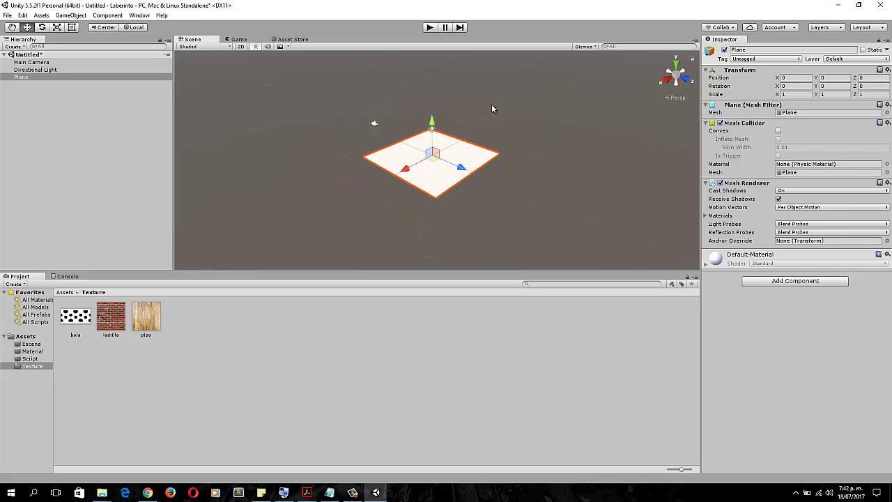
scroll(492, 108, up, 6)
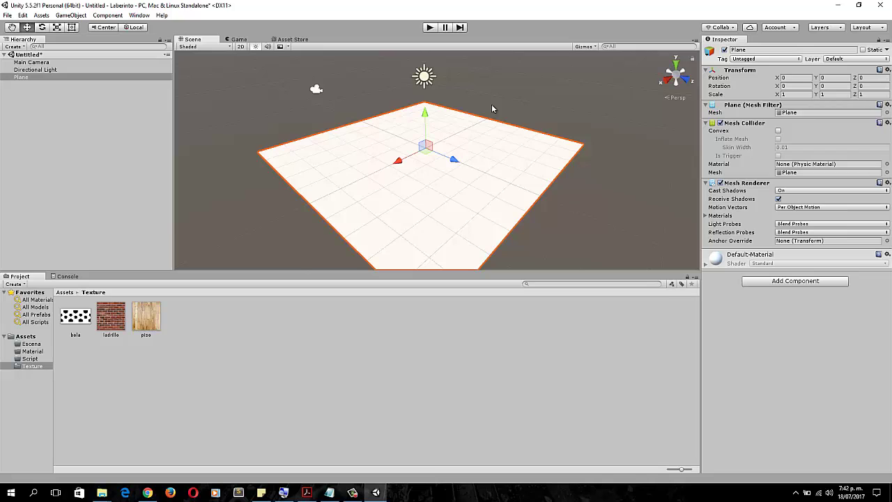
click(316, 89)
click(441, 158)
click(237, 40)
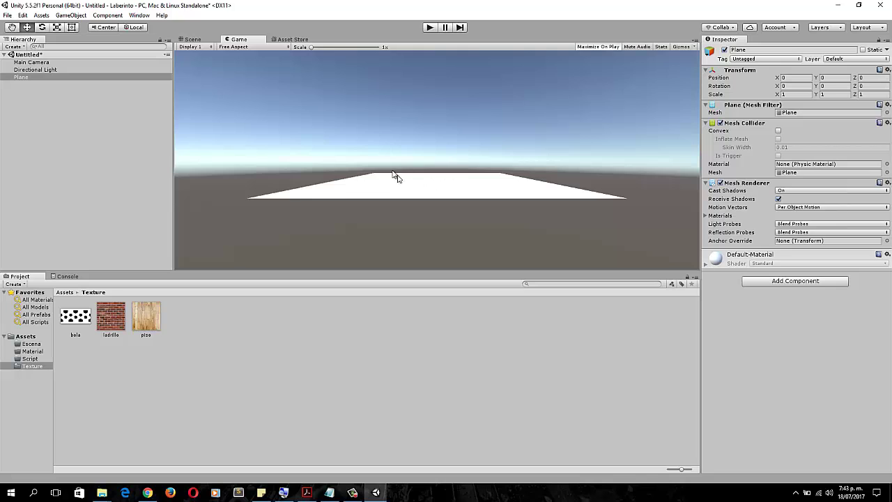
click(193, 41)
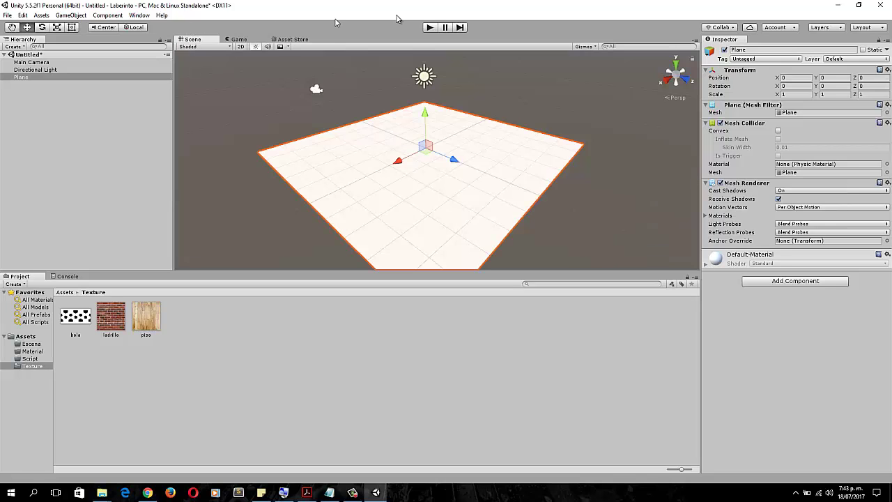
click(429, 27)
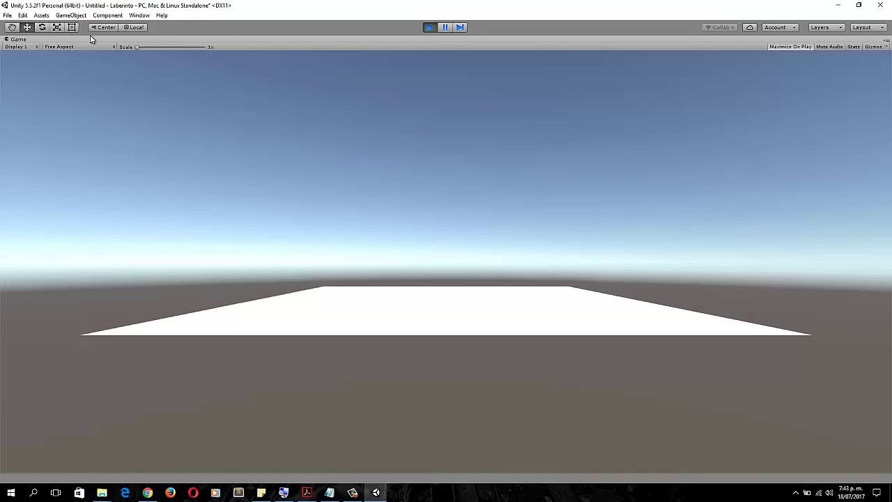
click(430, 27)
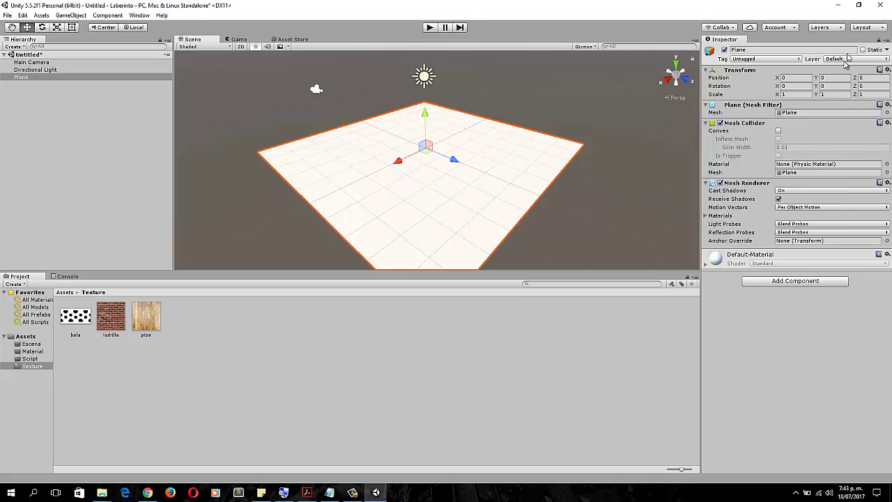
Step: Enlarge the plane by setting its scale to 10 on X and 10 on Z
click(800, 78)
click(839, 77)
click(866, 77)
click(792, 94)
text(10)
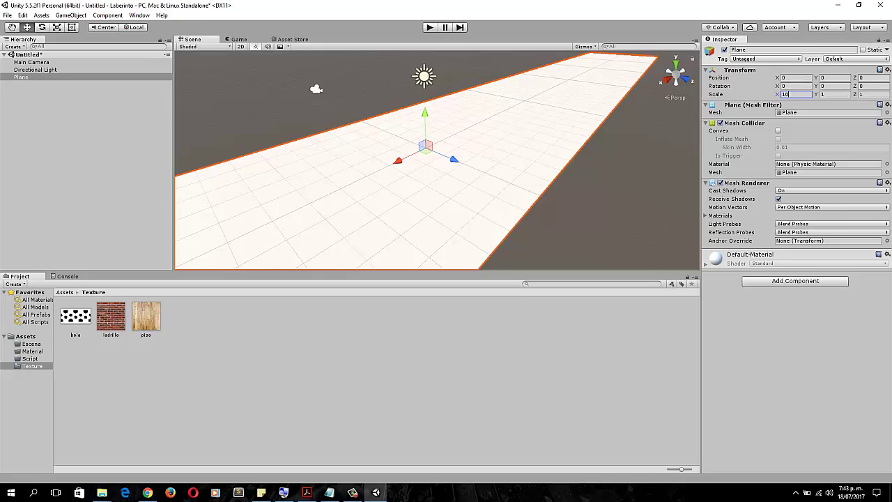
click(871, 94)
text(10)
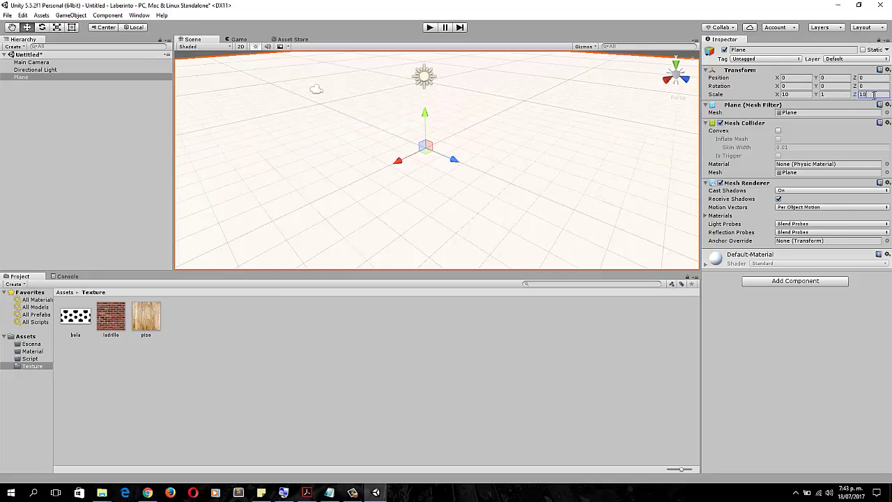
scroll(492, 165, down, 2)
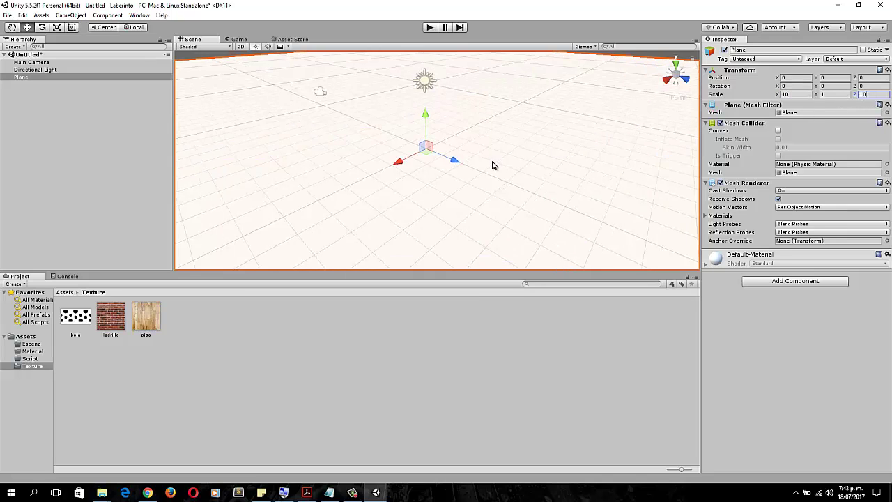
scroll(492, 165, down, 8)
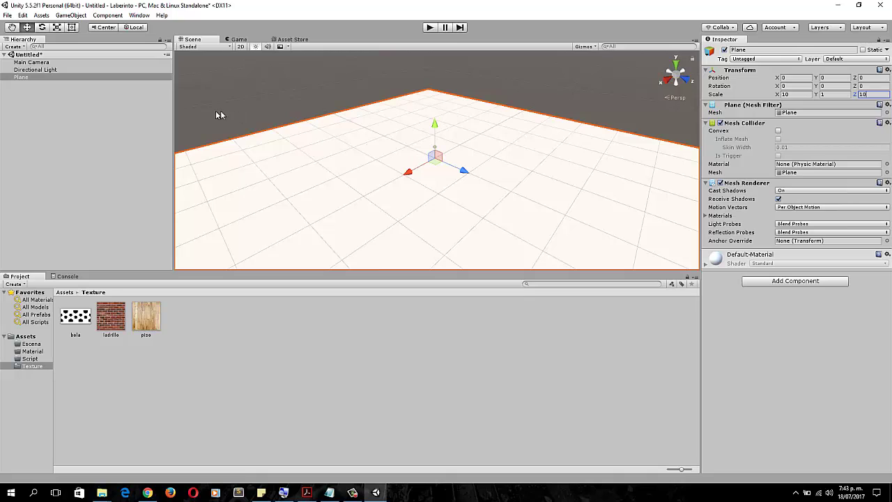
right_click(38, 103)
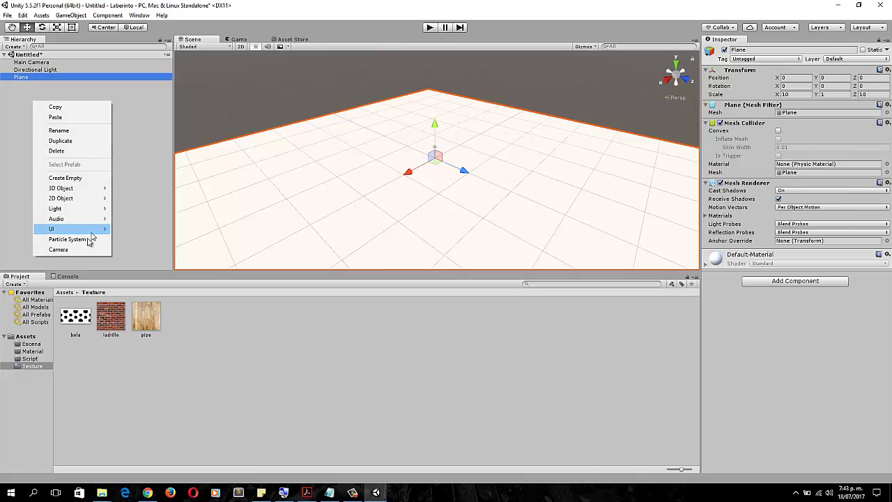
mouse_move(83, 202)
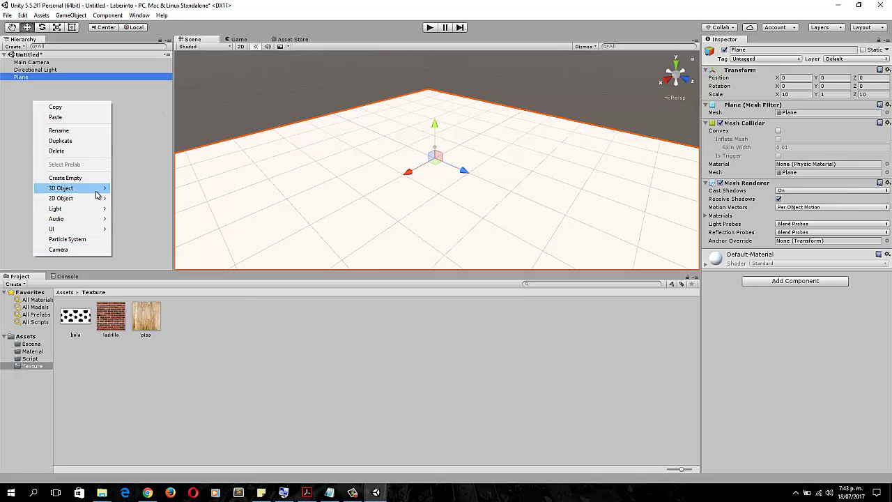
mouse_move(99, 188)
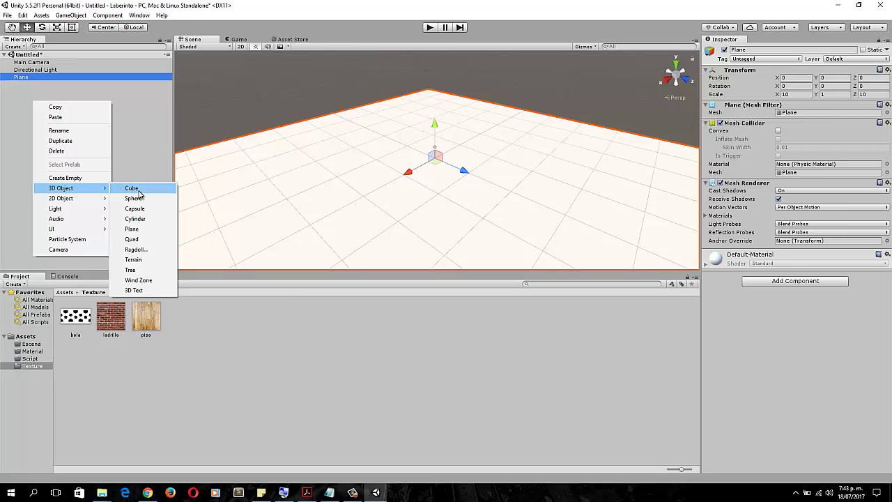
click(132, 188)
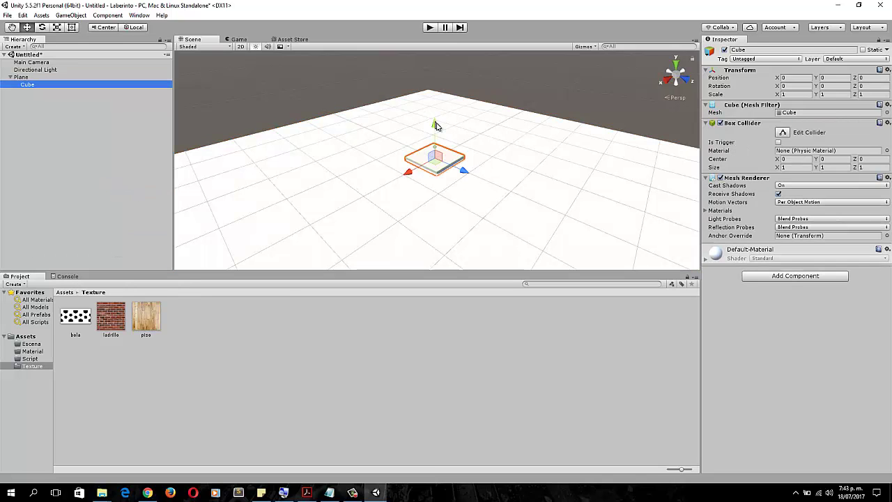
drag(434, 126, 434, 106)
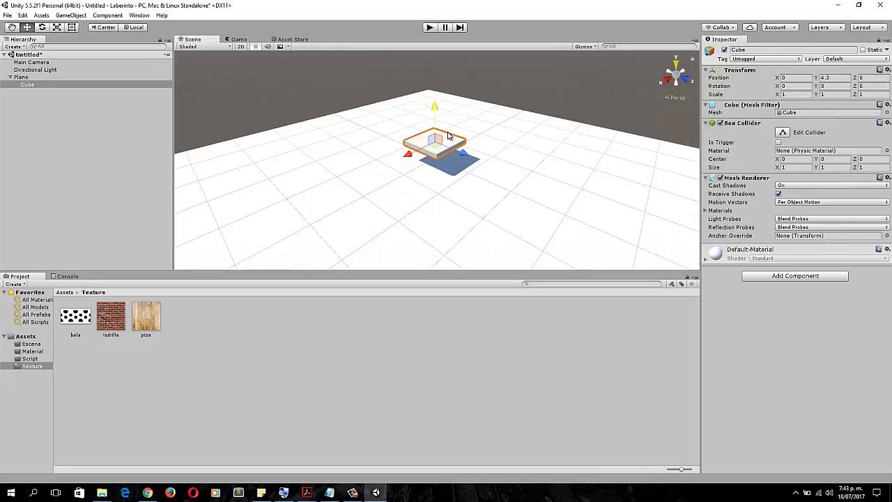
mouse_move(436, 109)
mouse_down()
mouse_move(438, 73)
mouse_move(438, 98)
mouse_up()
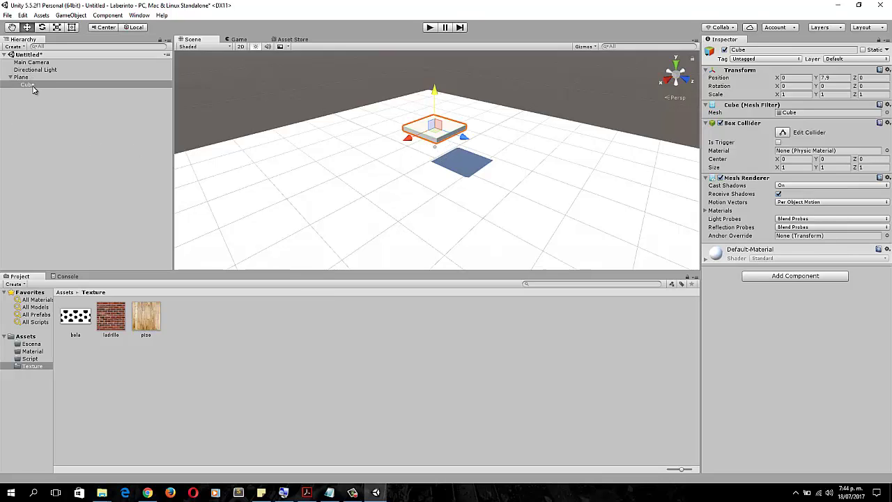
key(Delete)
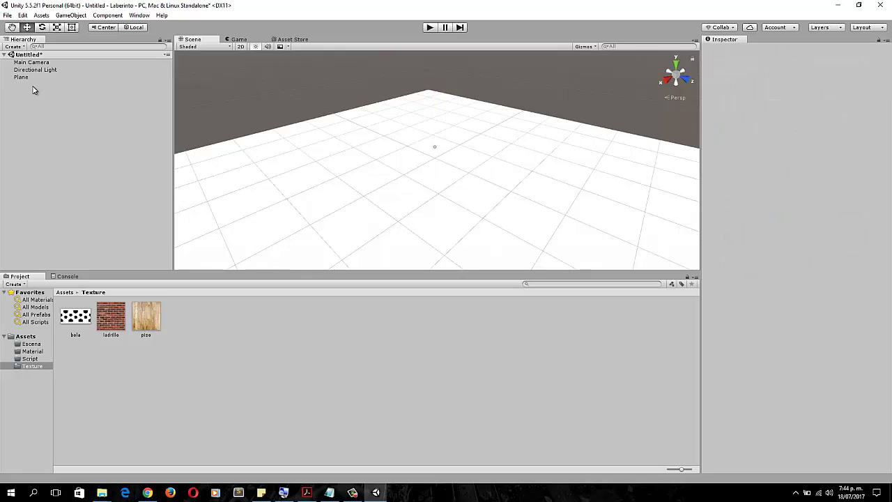
Step: Add a 3D Cube as an independent object outside the plane and raise it to a Y position of about 4
click(21, 77)
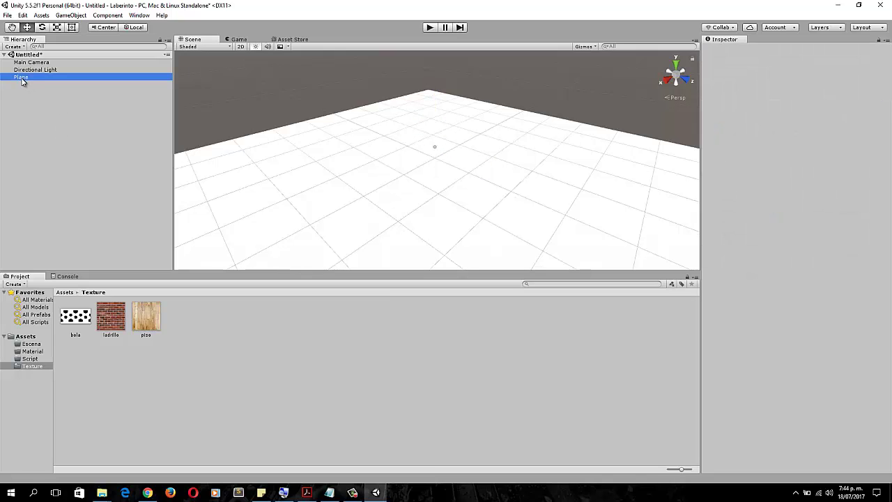
click(66, 143)
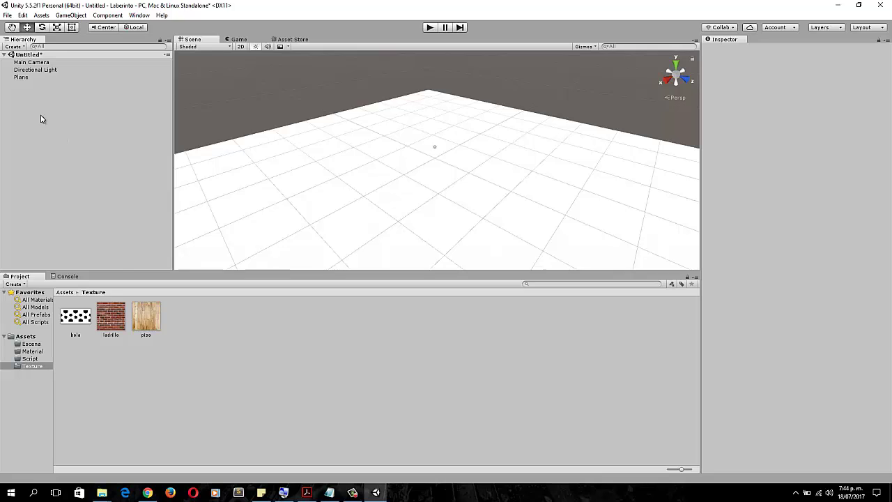
right_click(40, 120)
mouse_move(93, 202)
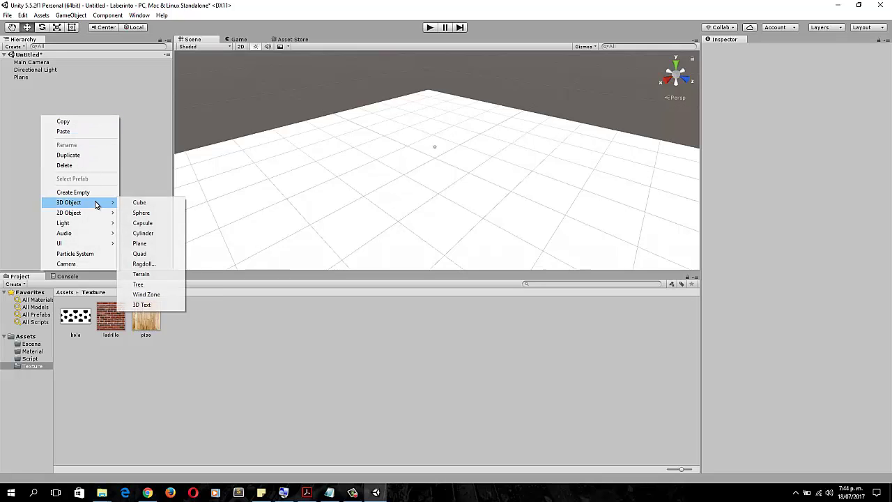
click(144, 202)
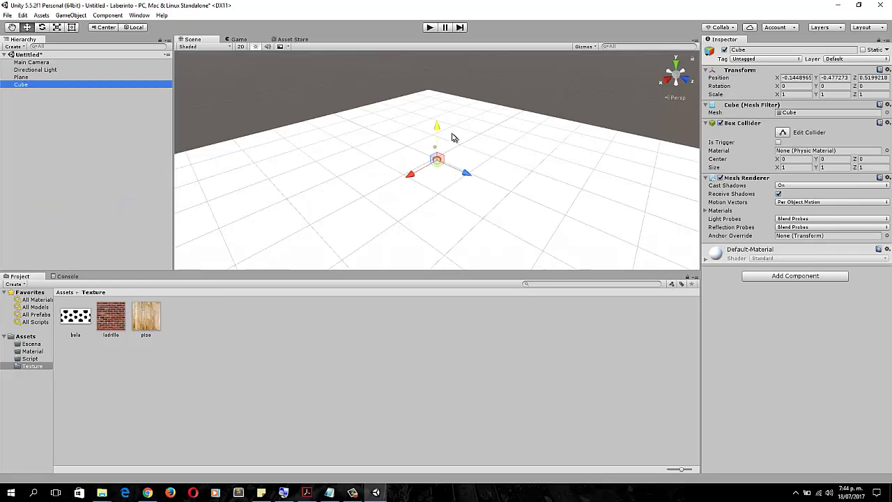
mouse_move(436, 131)
mouse_down()
mouse_move(440, 103)
mouse_move(440, 120)
mouse_up()
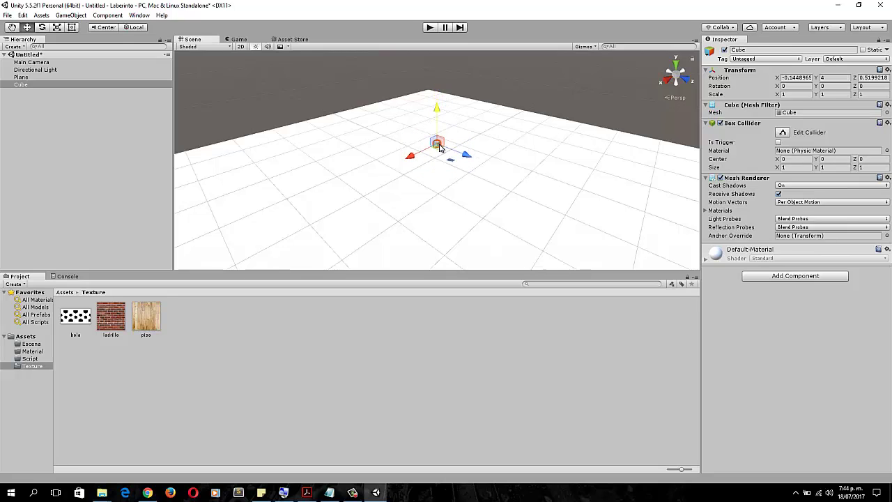
Step: Stretch the cube into a wall by setting its scale to 50 on X and 5 on Y
click(794, 95)
text(10)
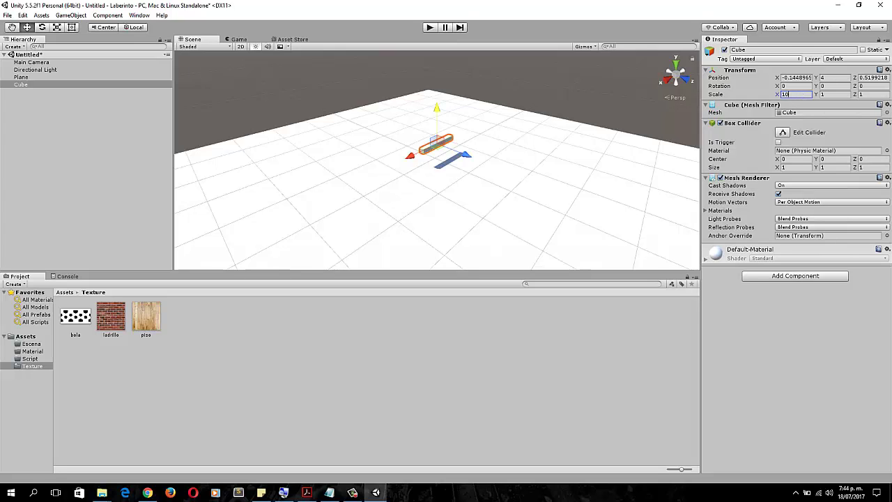
key(BackSpace)
key(BackSpace)
text(50)
click(826, 94)
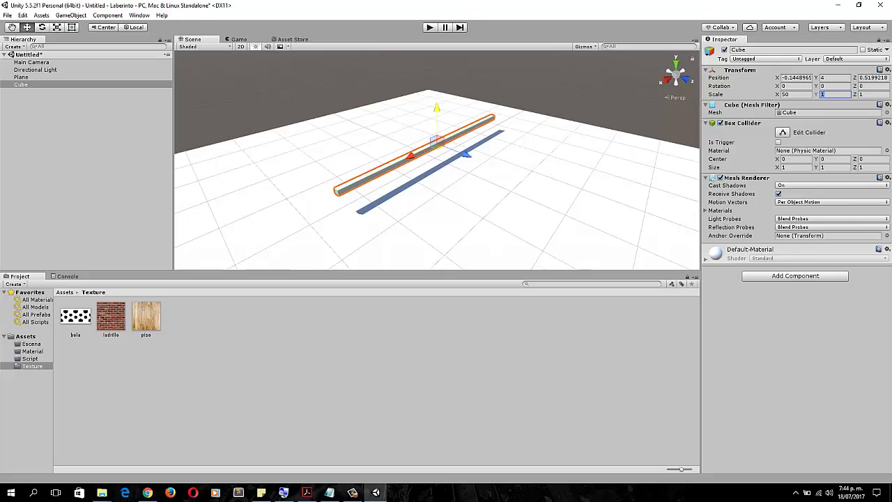
text(5)
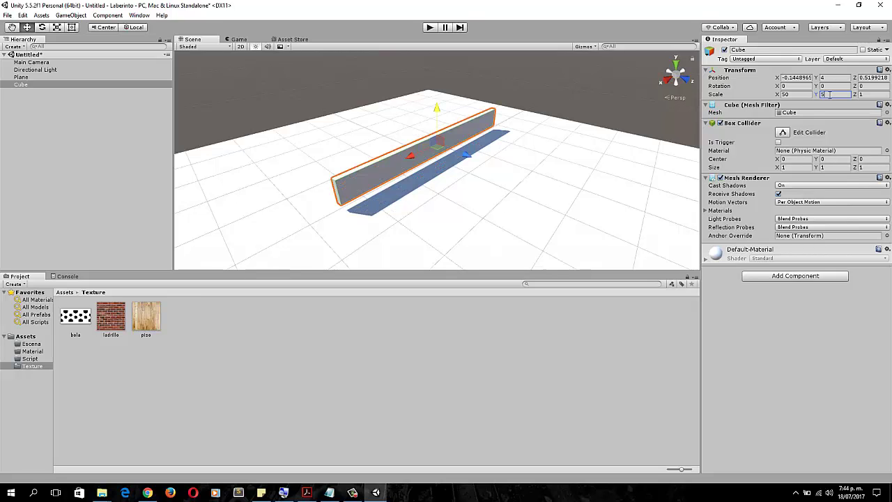
Step: Thin the cube wall by setting its Z scale to 0.5
click(862, 95)
text(0.1)
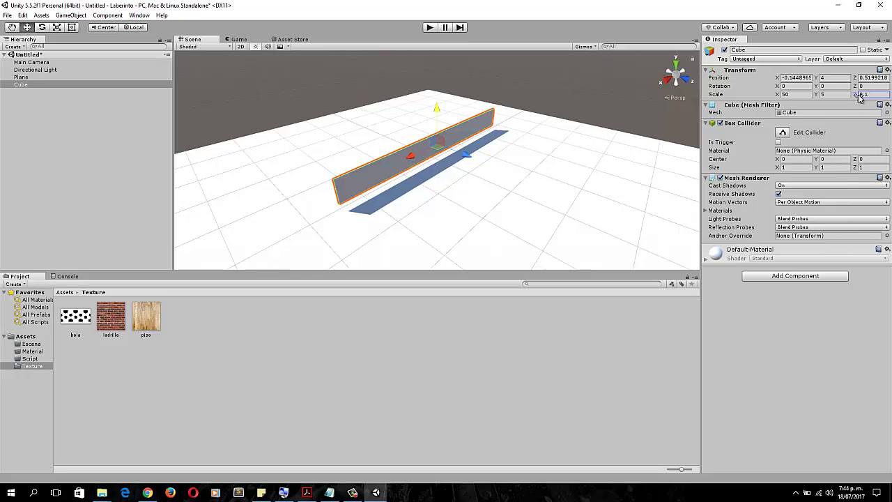
mouse_move(859, 96)
mouse_down()
mouse_move(843, 98)
mouse_move(864, 99)
mouse_up()
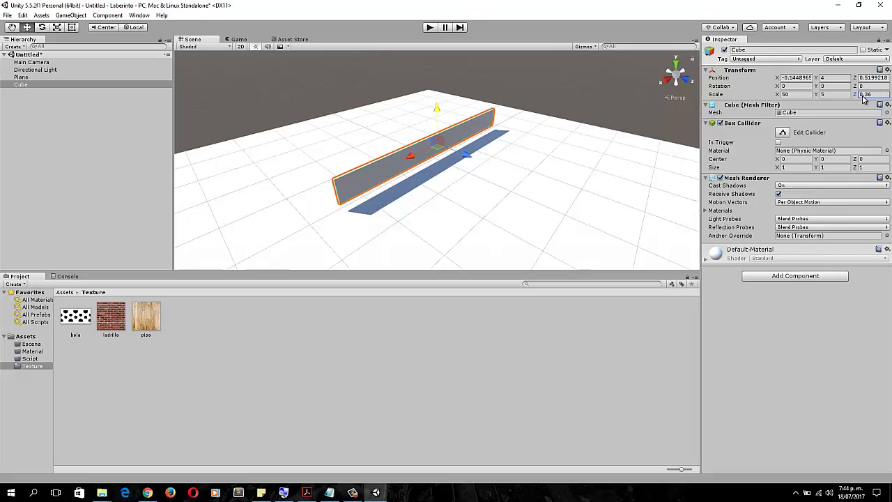
click(873, 95)
click(873, 95)
key(BackSpace)
key(BackSpace)
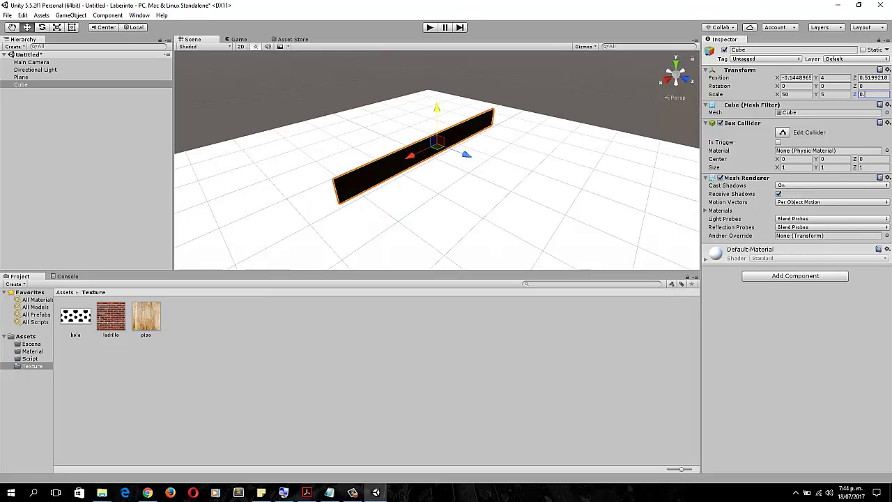
text(5)
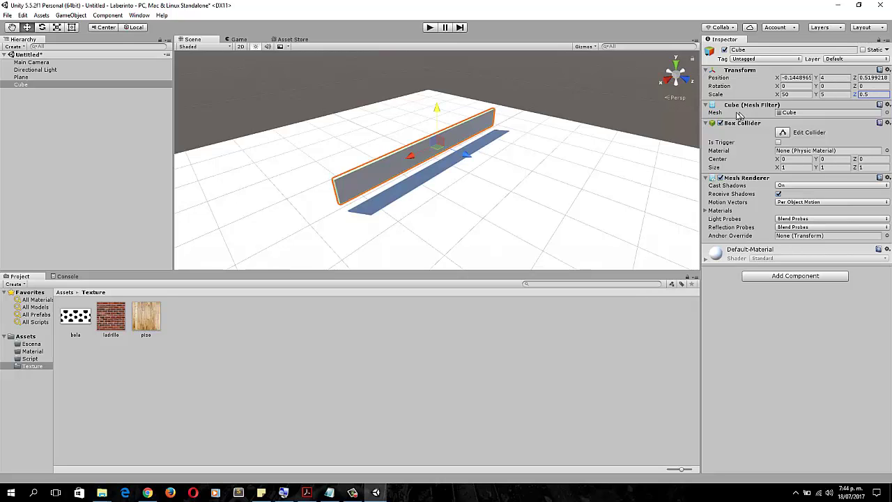
Step: Move the wall to about Y 2.3 and Z -12.7, and place a duplicate of it at about Z 9.1
drag(437, 111, 437, 114)
drag(465, 164, 427, 175)
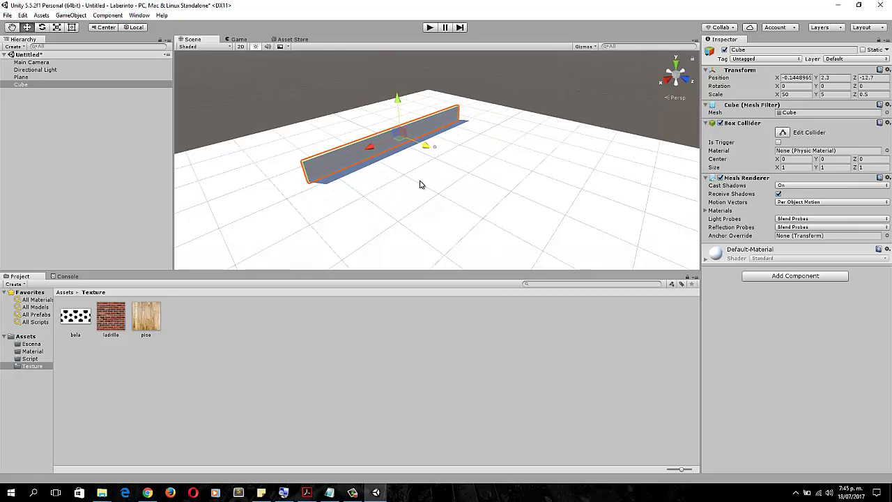
key(ctrl+d)
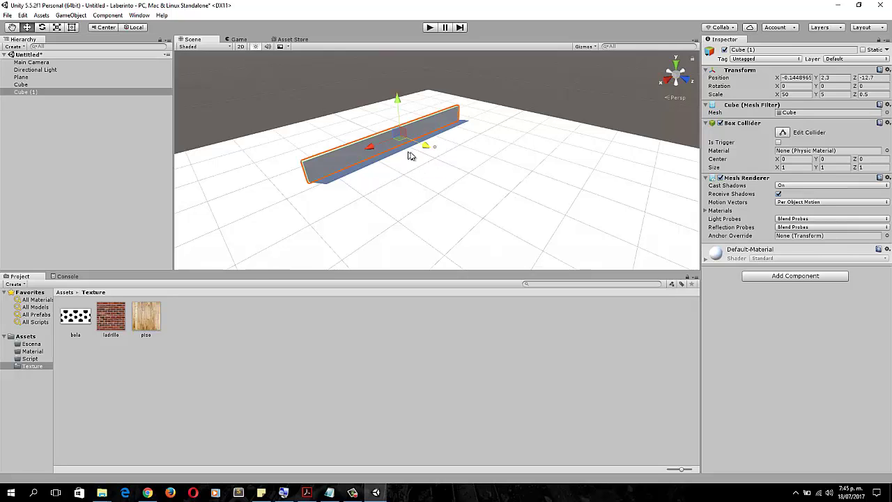
drag(425, 145, 480, 170)
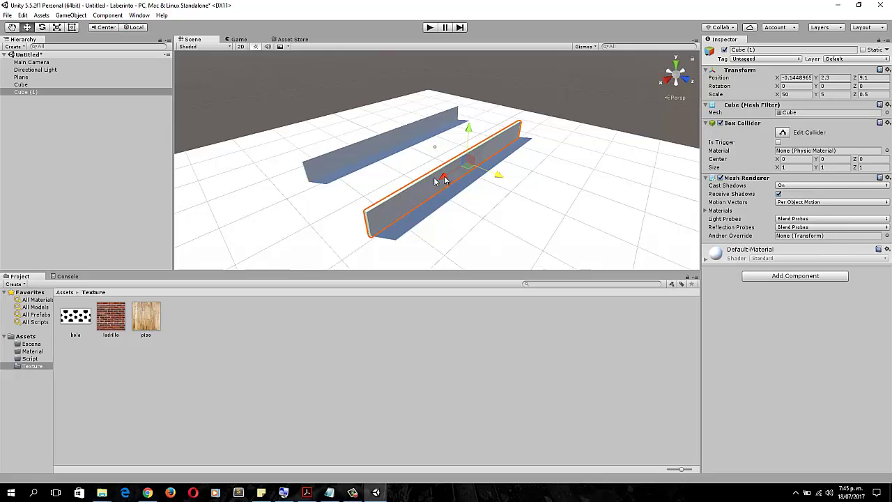
click(42, 28)
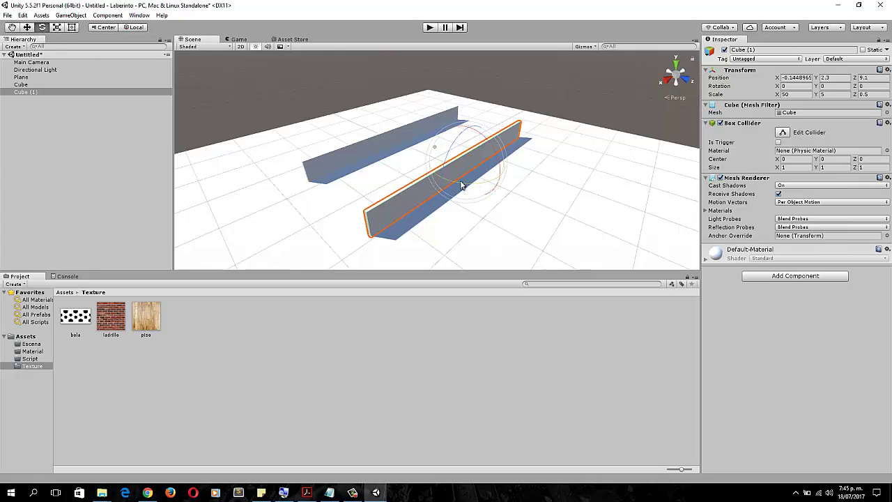
mouse_move(450, 153)
mouse_down()
mouse_move(438, 189)
mouse_move(458, 135)
mouse_move(446, 159)
mouse_move(450, 151)
mouse_up()
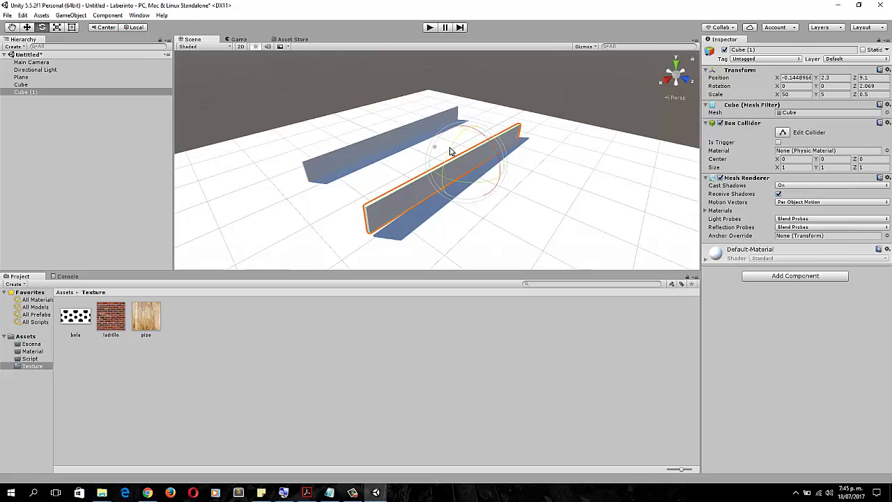
key(ctrl+z)
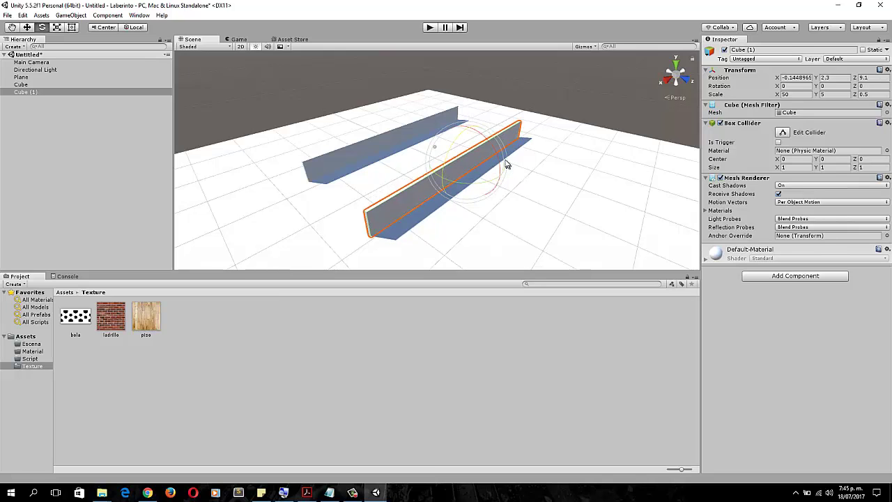
mouse_move(487, 170)
mouse_down()
mouse_move(489, 203)
mouse_move(486, 176)
mouse_move(474, 203)
mouse_move(491, 166)
mouse_up()
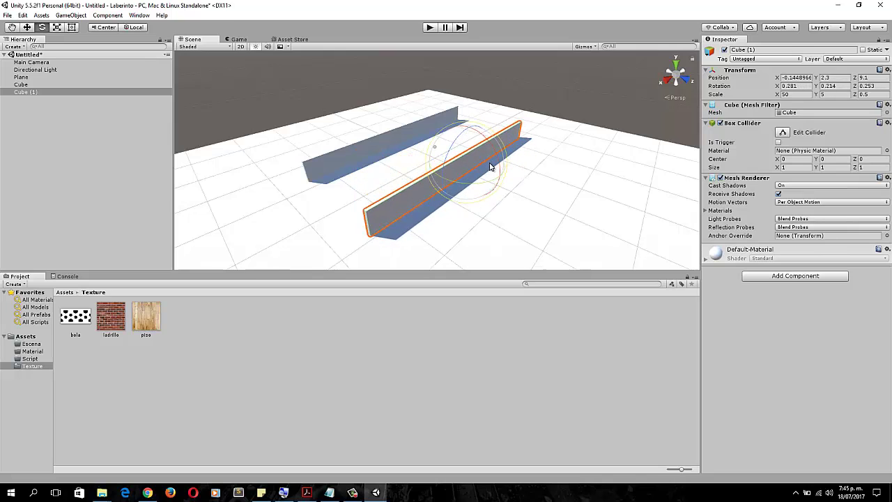
key(ctrl+z)
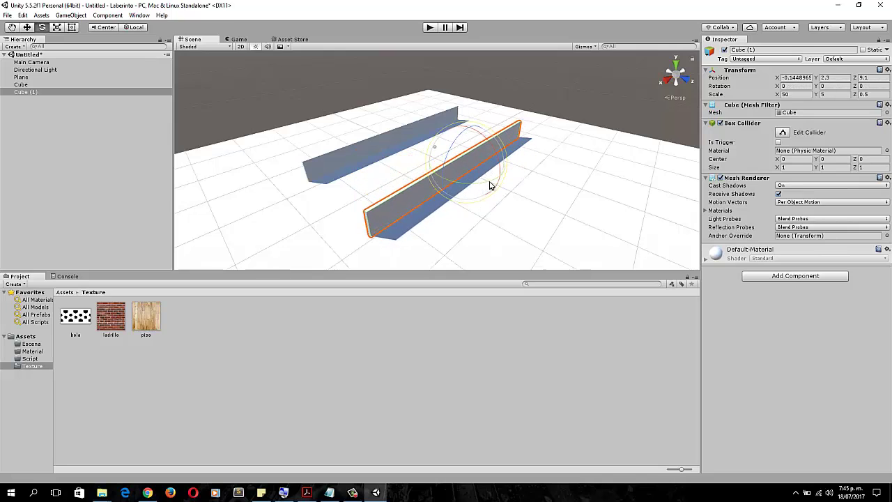
Step: Rotate the duplicated wall to exactly 90 degrees about the Y axis, perpendicular to the first wall
drag(484, 185, 402, 189)
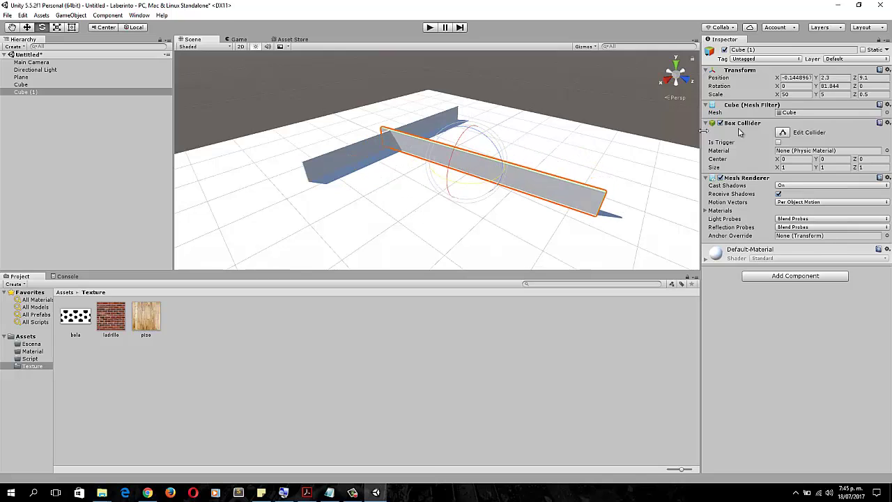
click(842, 87)
text(90)
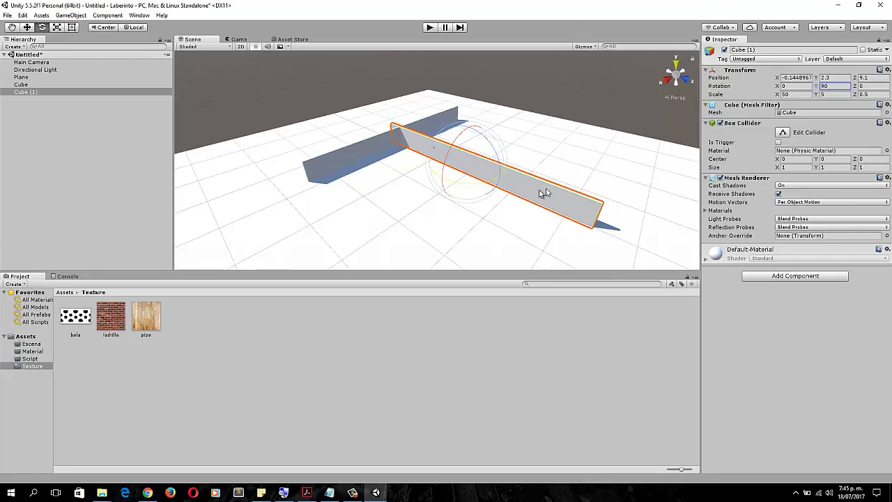
Step: Shorten the duplicated wall to an X scale of about 41.4 and move it to about X -23.1, forming a corner with the first wall
click(57, 28)
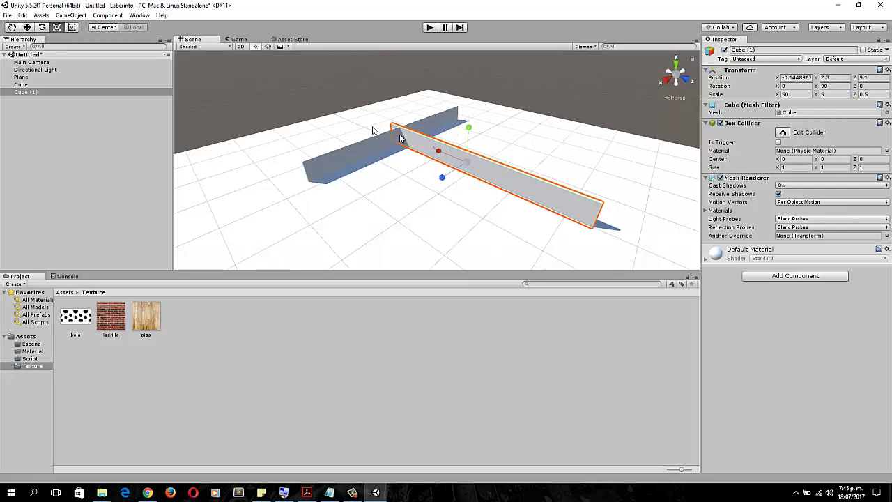
drag(440, 154, 437, 156)
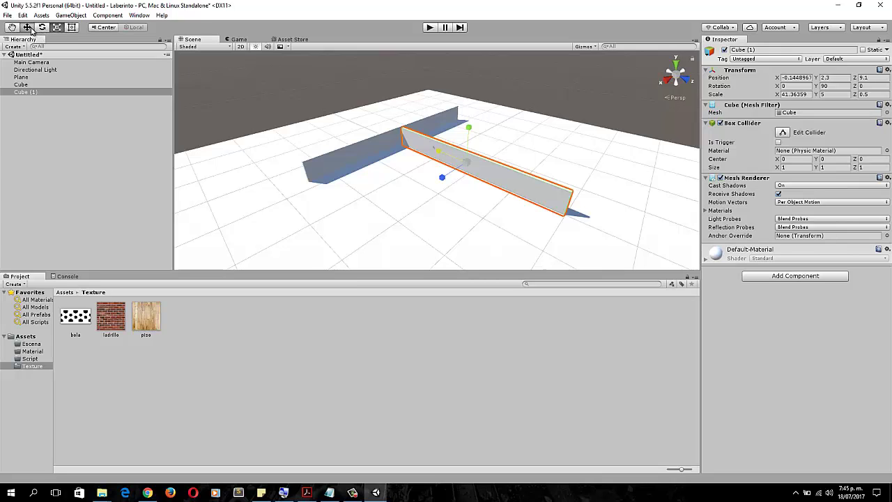
click(27, 28)
drag(445, 182, 501, 140)
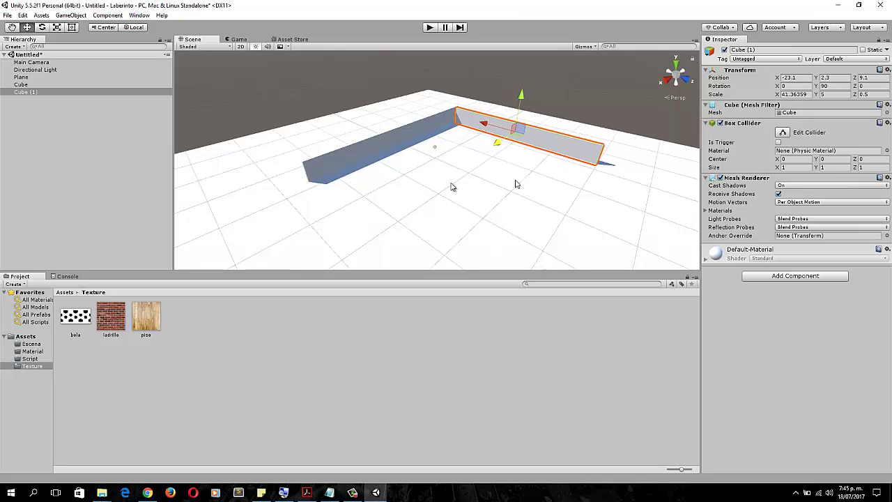
Step: Add a 3D Sphere as an independent object and raise it above the floor to a Y position of about 1.1
right_click(66, 131)
mouse_move(116, 220)
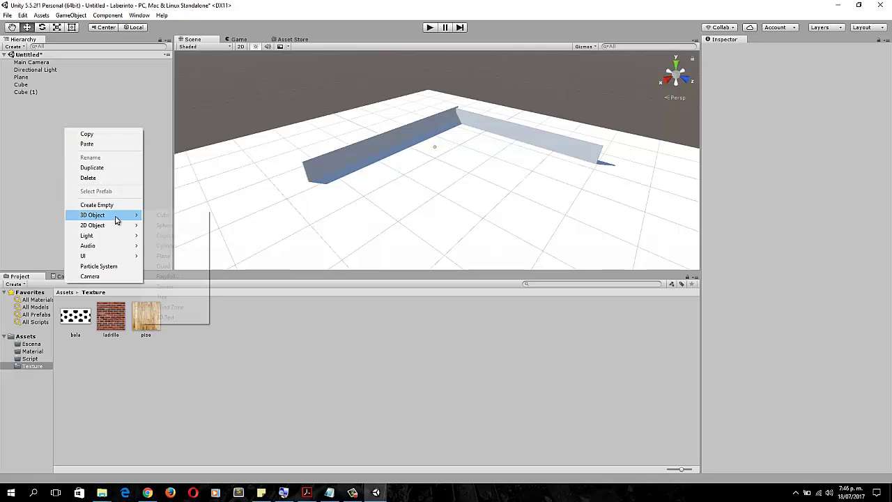
click(197, 227)
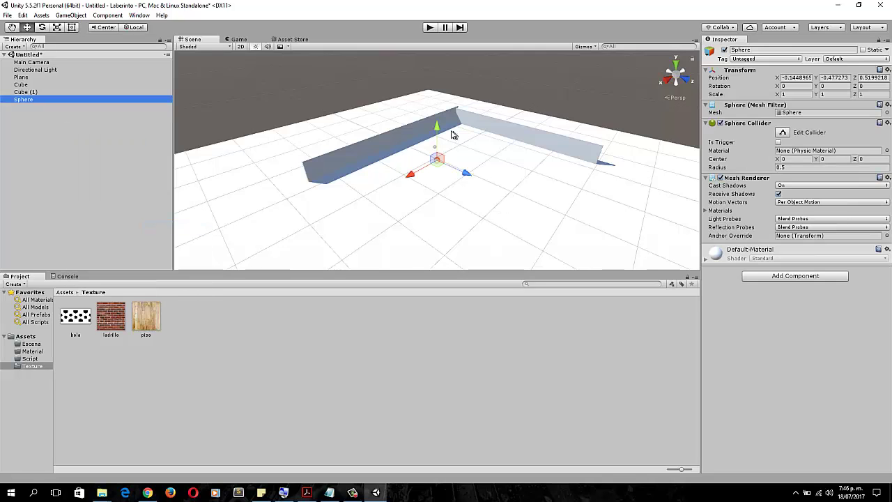
mouse_move(437, 130)
mouse_down()
mouse_move(439, 120)
mouse_move(438, 128)
mouse_up()
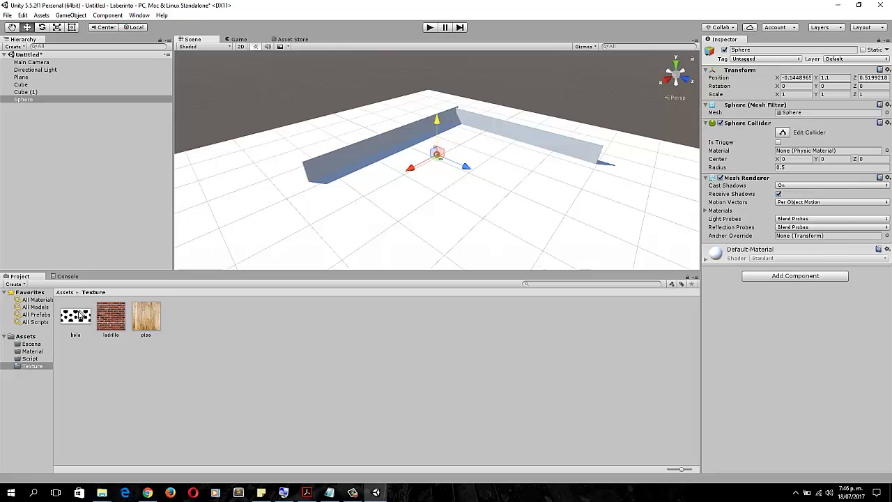
Step: Create a new material named MPiso in the Material asset folder
click(66, 292)
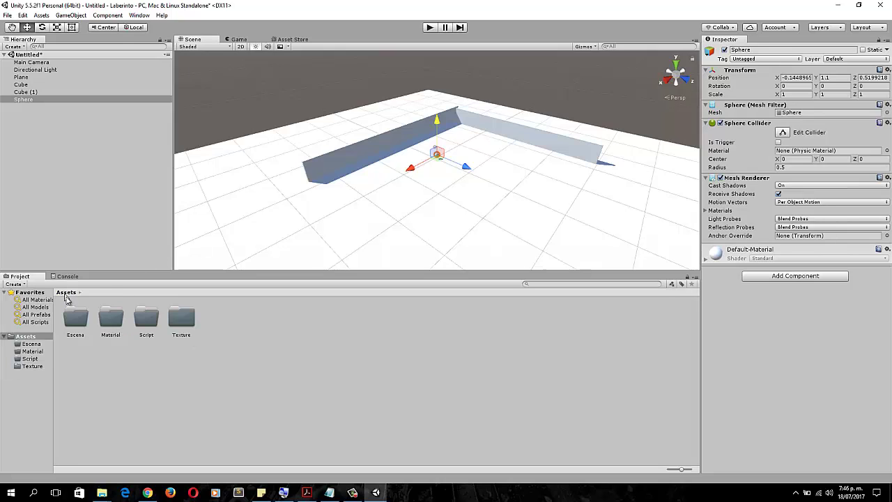
double_click(110, 318)
right_click(154, 351)
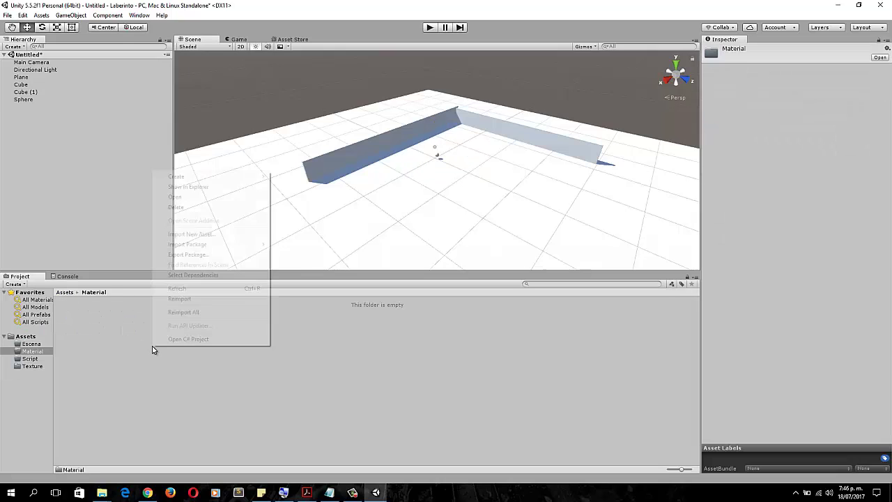
mouse_move(243, 177)
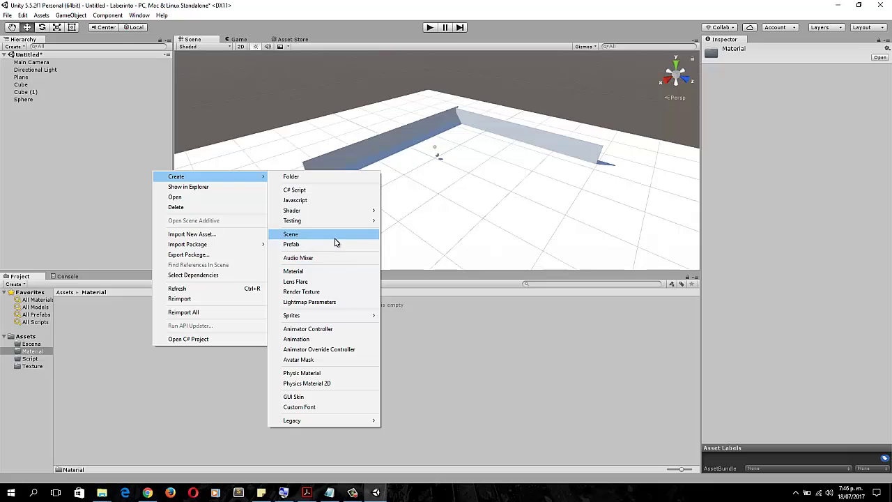
click(331, 271)
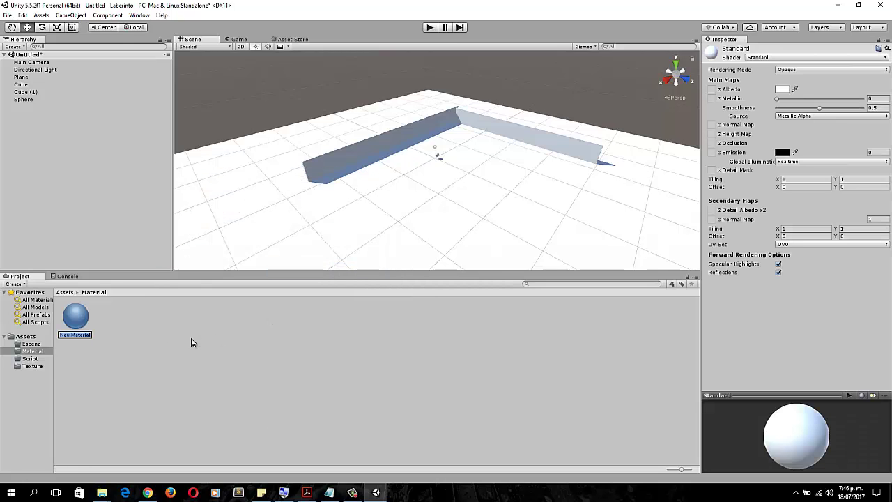
text(mPiso)
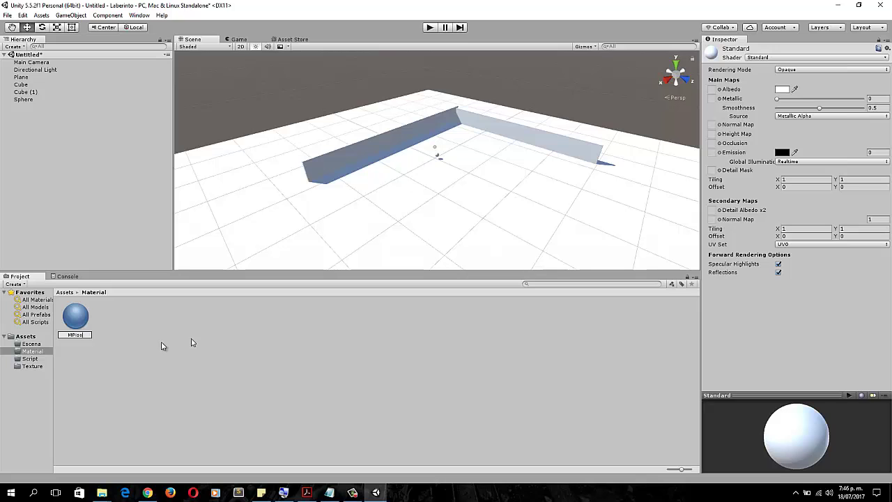
key(Return)
Step: Create a second material named MLadrillo in the Material folder
right_click(142, 344)
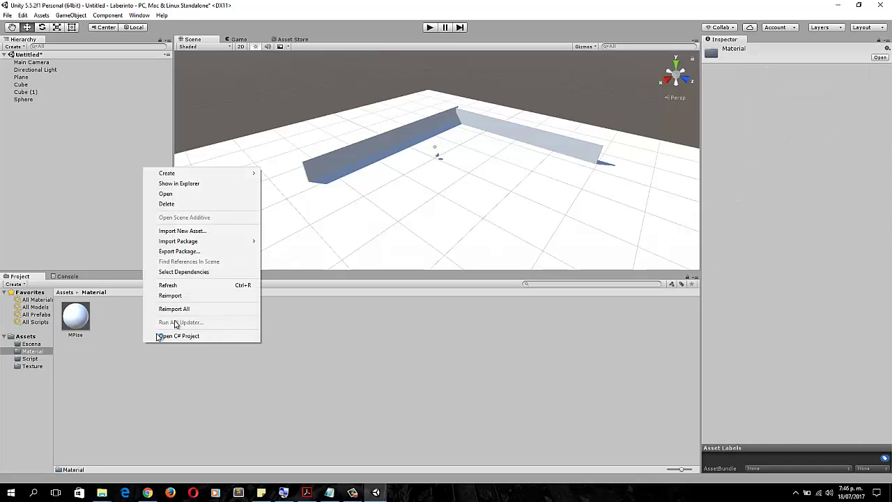
mouse_move(234, 172)
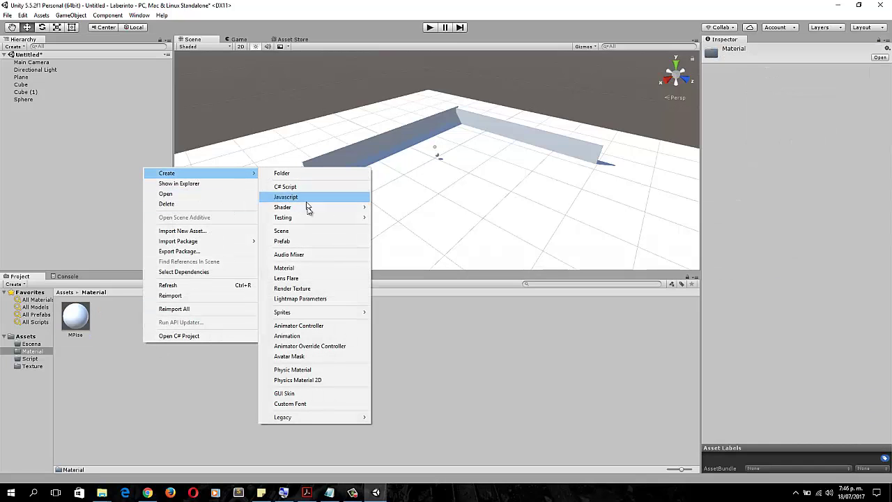
click(327, 268)
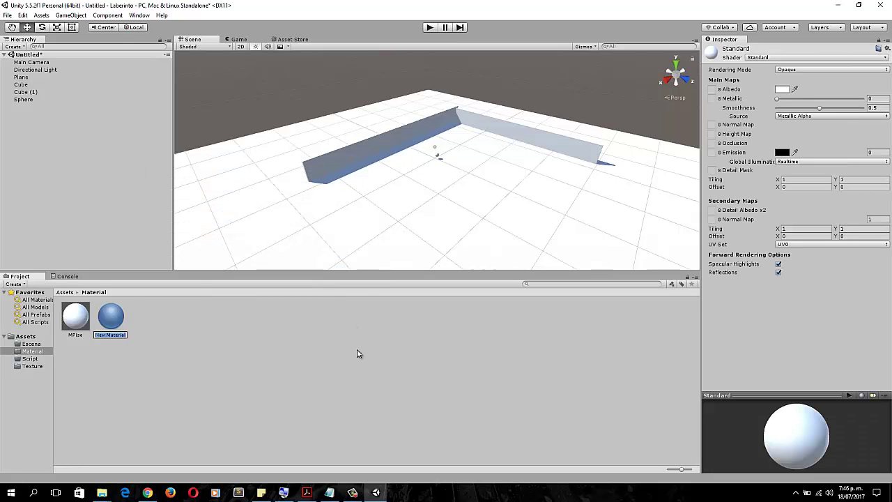
text(MLadrillo)
key(Return)
Step: Create a third material named Mbola in the Material folder
right_click(264, 343)
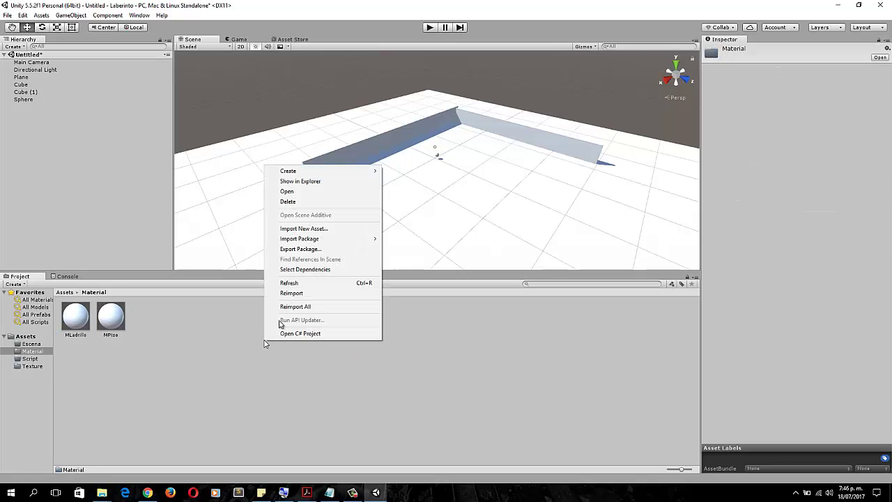
mouse_move(368, 173)
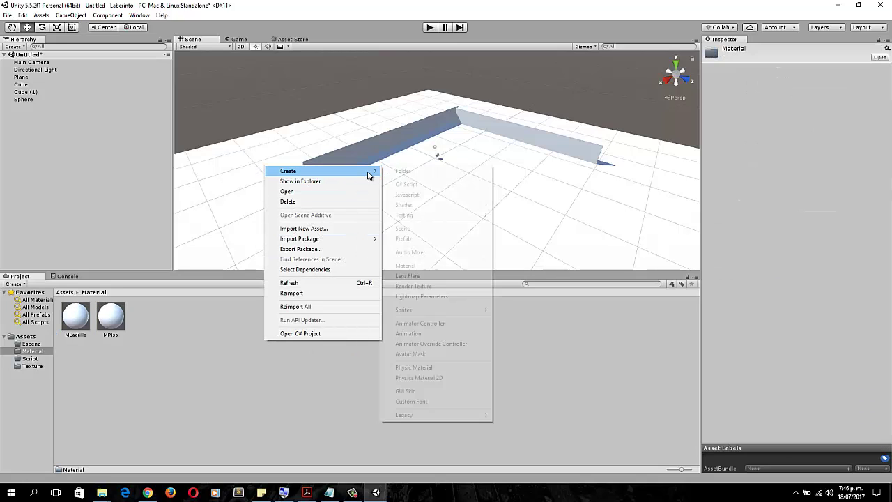
click(445, 264)
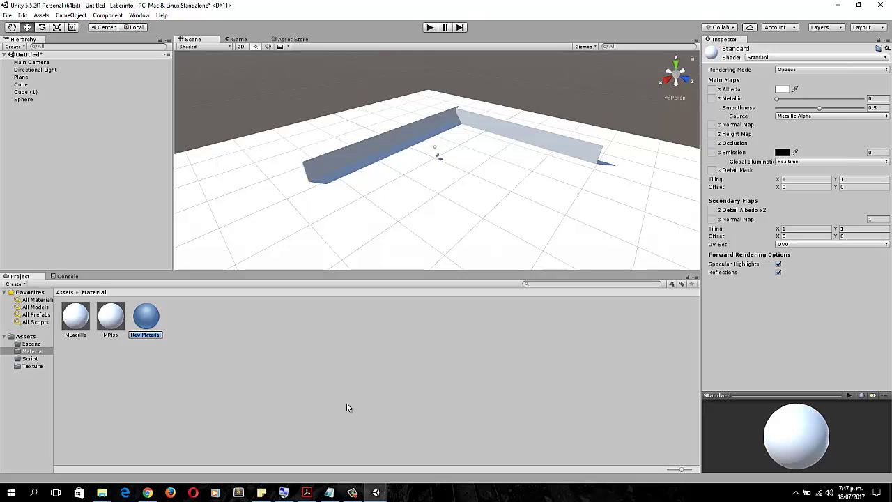
text(Mbola)
key(Return)
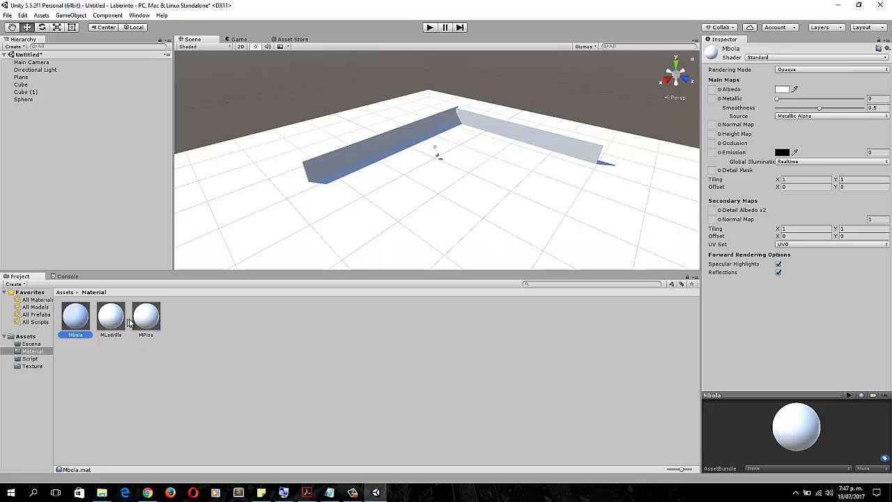
Step: Assign the bola texture from the Texture folder to the Albedo map of the Mbola material
click(178, 400)
click(33, 368)
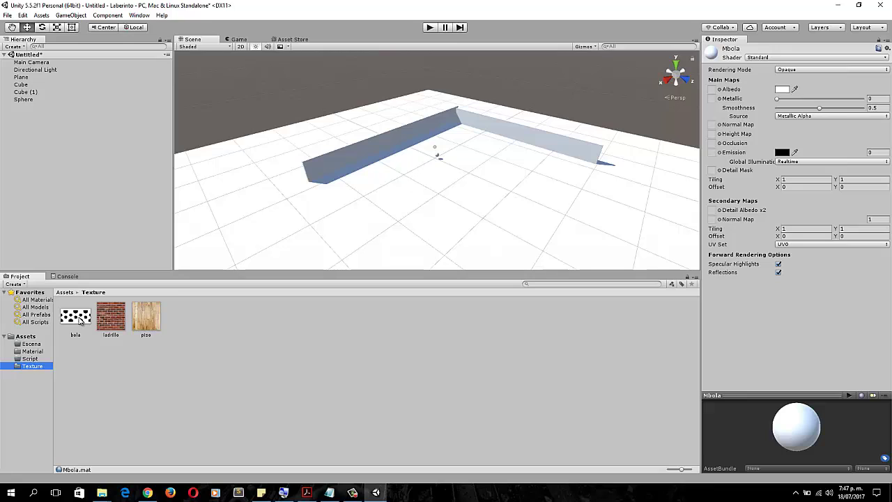
drag(76, 319, 715, 94)
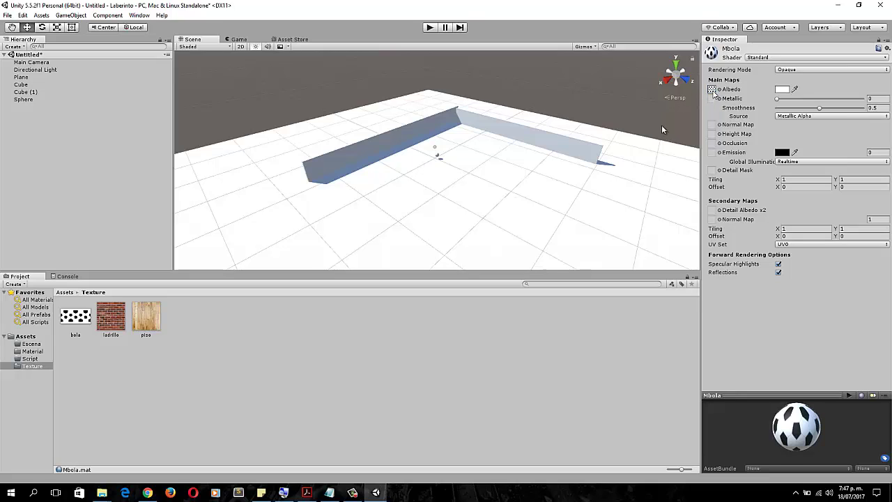
Step: Assign the ladrillo texture from the Texture folder to the Albedo map of the MLadrillo material
click(32, 351)
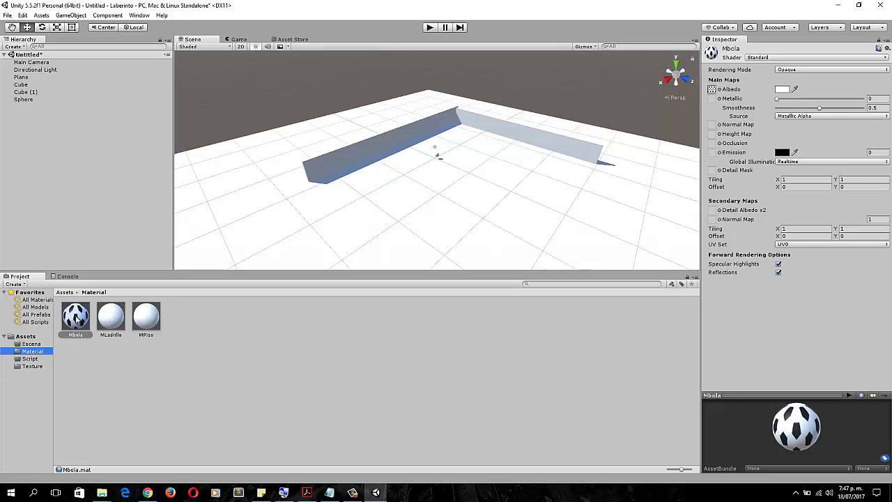
click(111, 317)
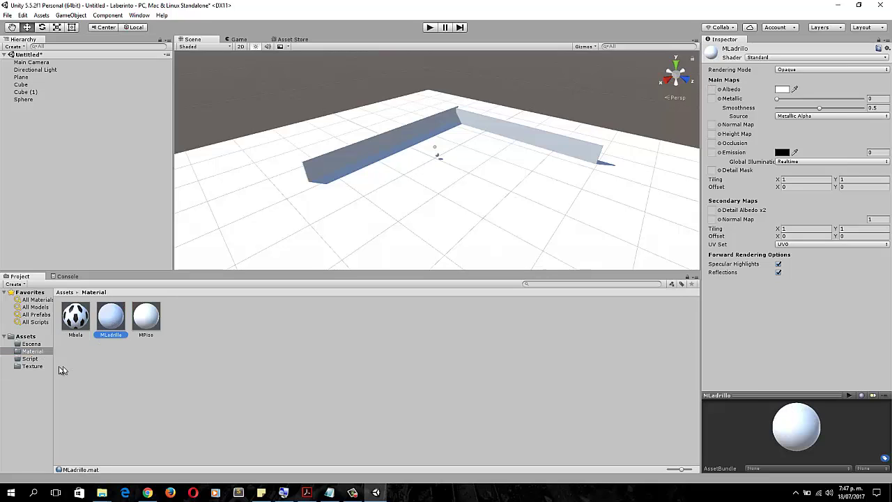
click(32, 366)
drag(110, 317, 714, 92)
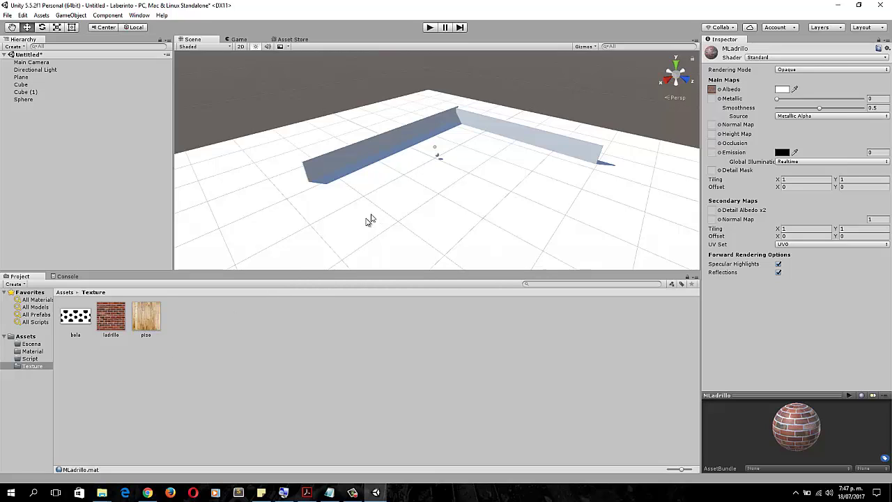
Step: Assign the piso texture from the Texture folder to the Albedo map of the MPiso material
click(30, 351)
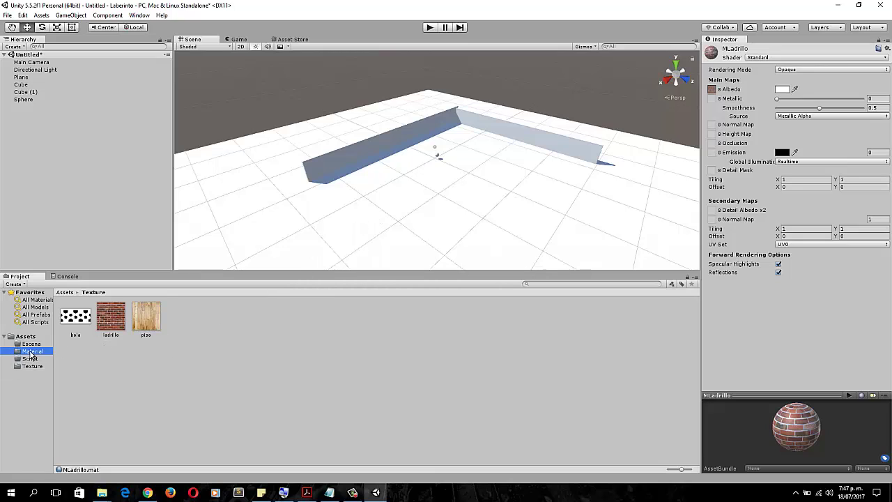
click(146, 316)
click(32, 366)
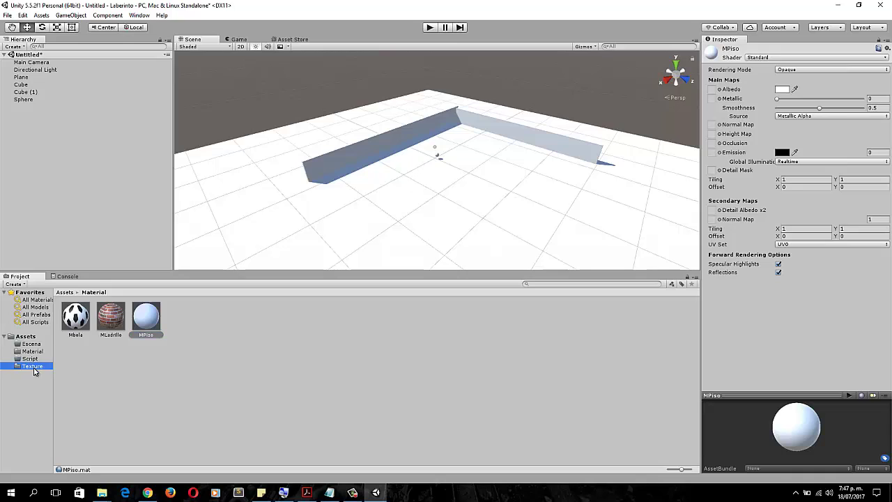
drag(149, 324, 712, 91)
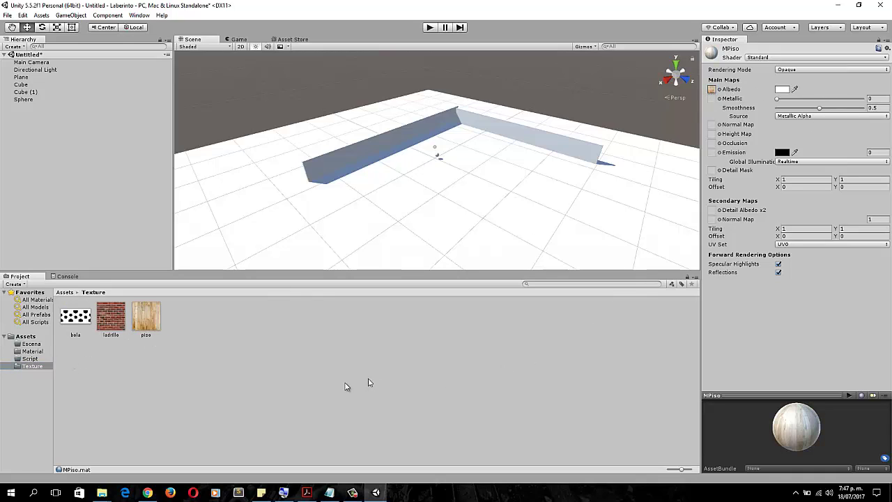
Step: Apply the Mbola material from the Material folder to the Sphere and inspect the ball up close
click(63, 292)
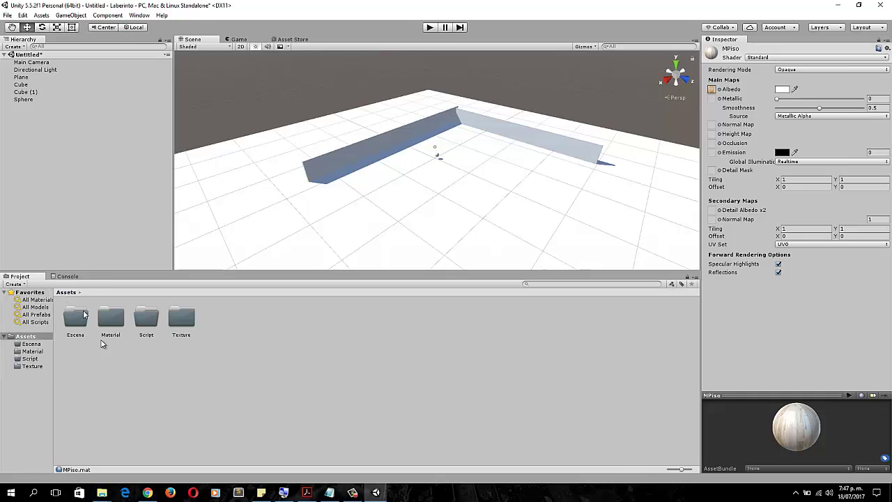
double_click(112, 317)
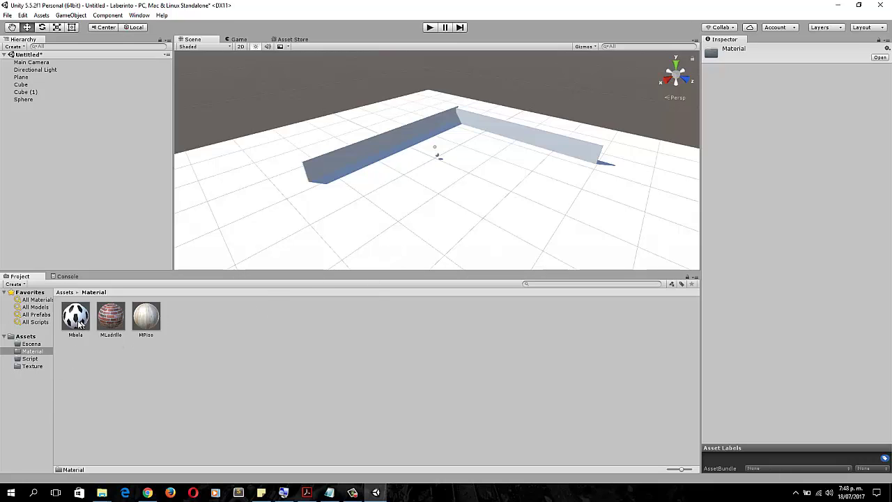
drag(78, 324, 30, 101)
scroll(436, 159, up, 6)
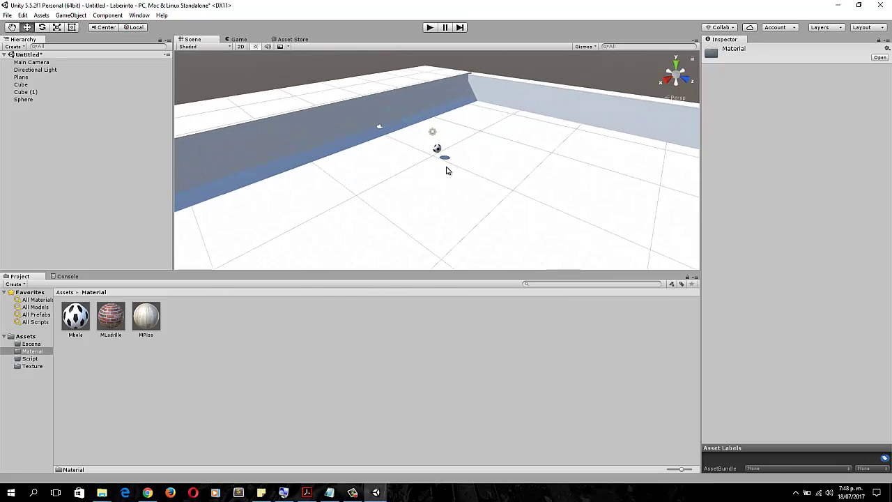
scroll(460, 150, up, 5)
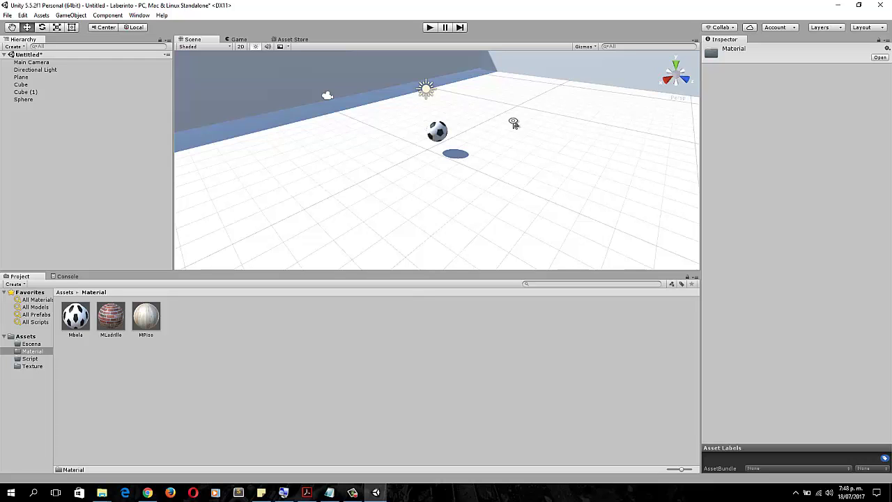
mouse_move(513, 123)
alt+mouse_down()
mouse_move(518, 132)
mouse_move(519, 108)
alt+mouse_up()
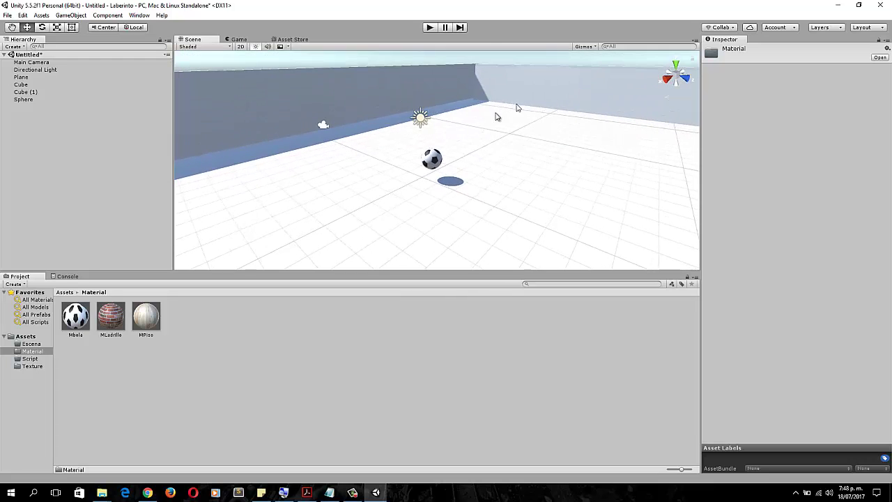
middle_drag(478, 119, 465, 171)
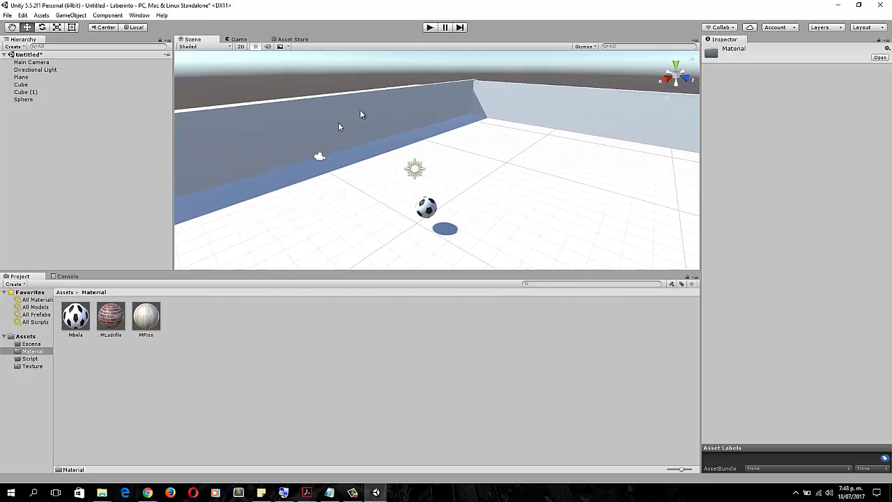
Step: Apply the MPiso material to the Plane and the MLadrillo material to both walls, Cube and Cube (1)
click(25, 77)
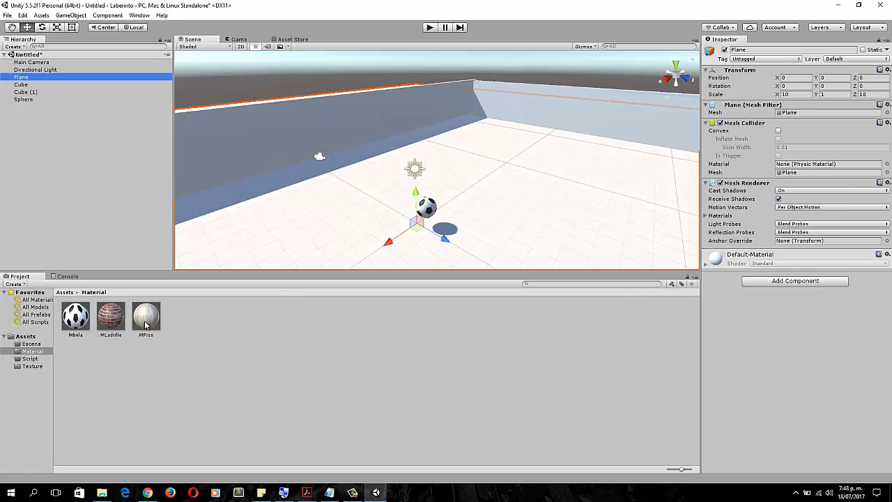
drag(146, 322, 25, 78)
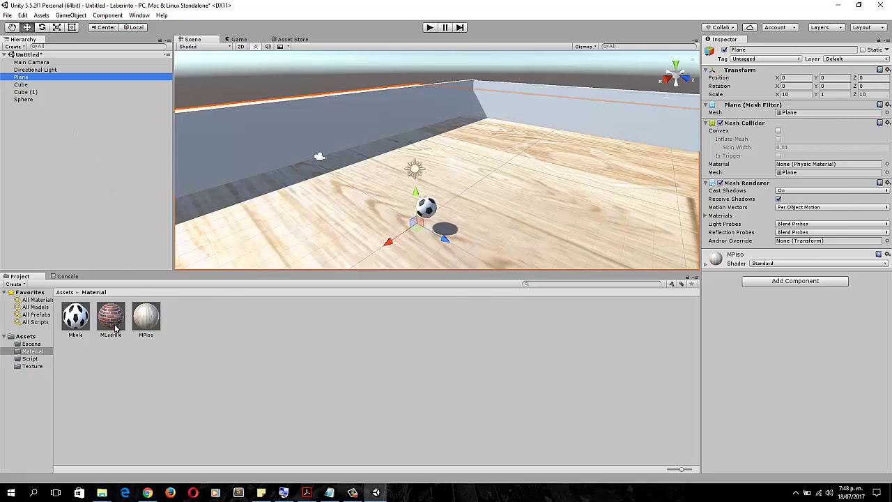
drag(115, 325, 20, 91)
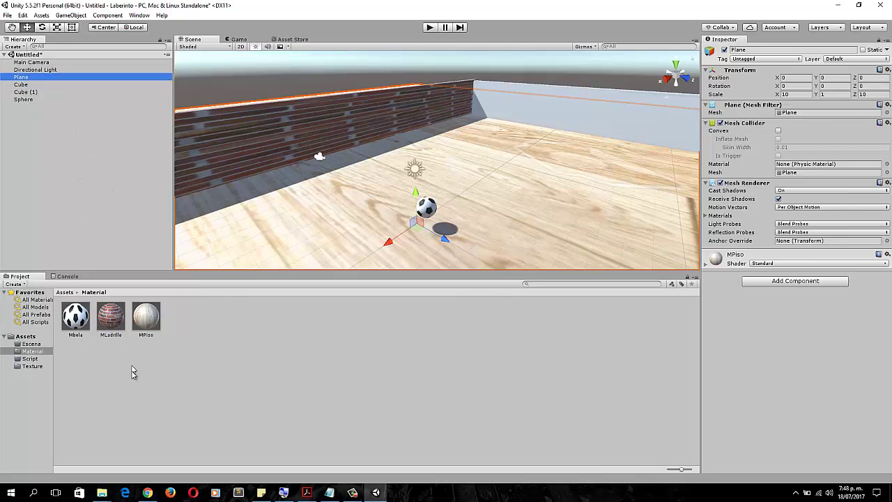
drag(115, 333, 41, 92)
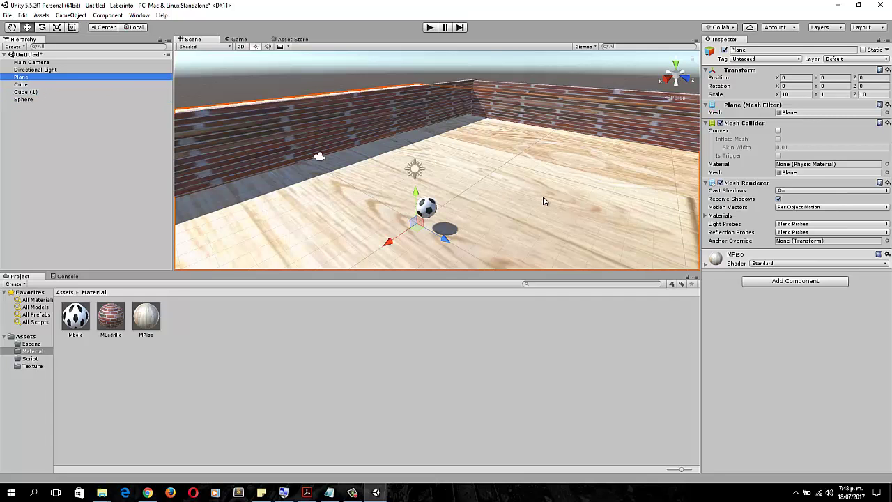
scroll(544, 202, down, 10)
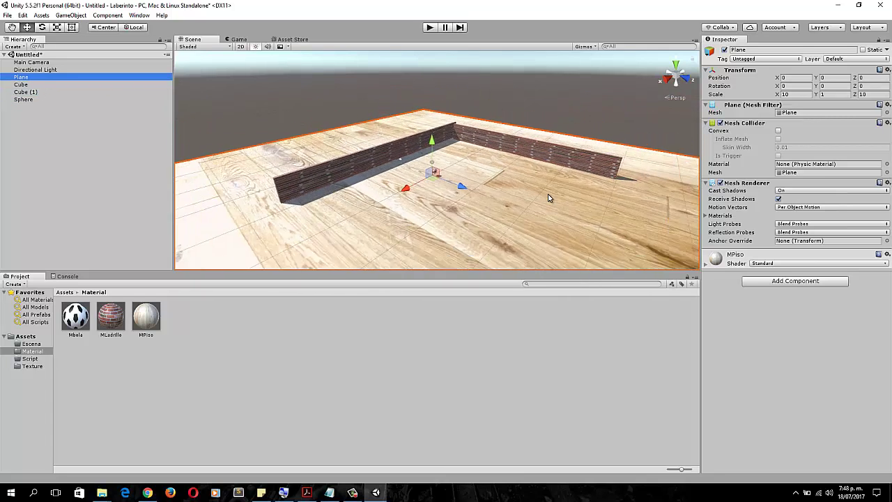
scroll(507, 232, up, 10)
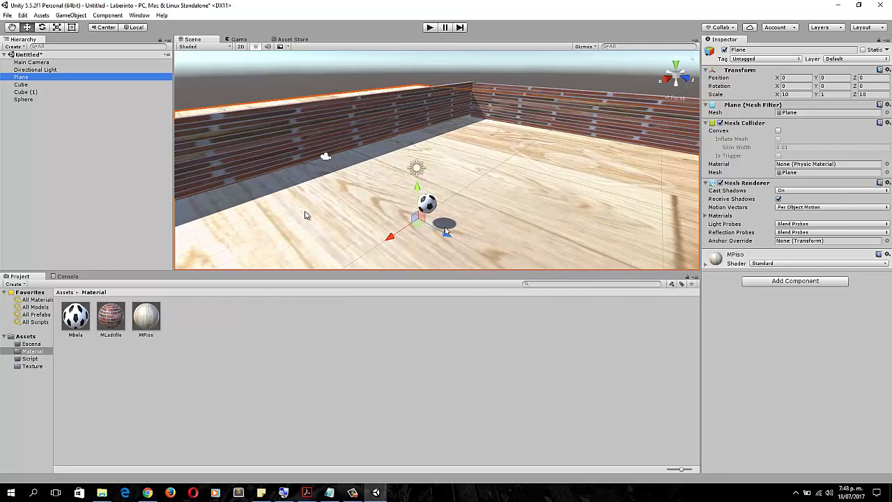
Step: Try a main-map Y tiling of 2 on the MLadrillo material and restore it to 1
click(112, 324)
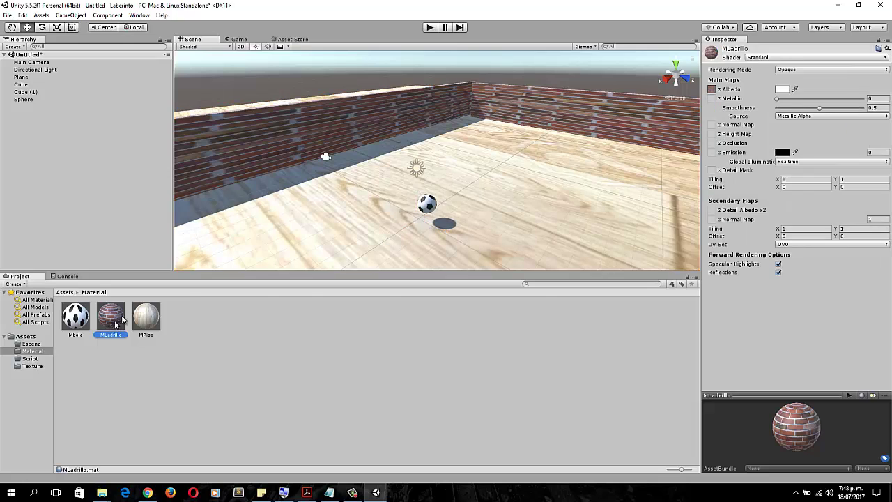
click(791, 183)
click(847, 182)
text(2)
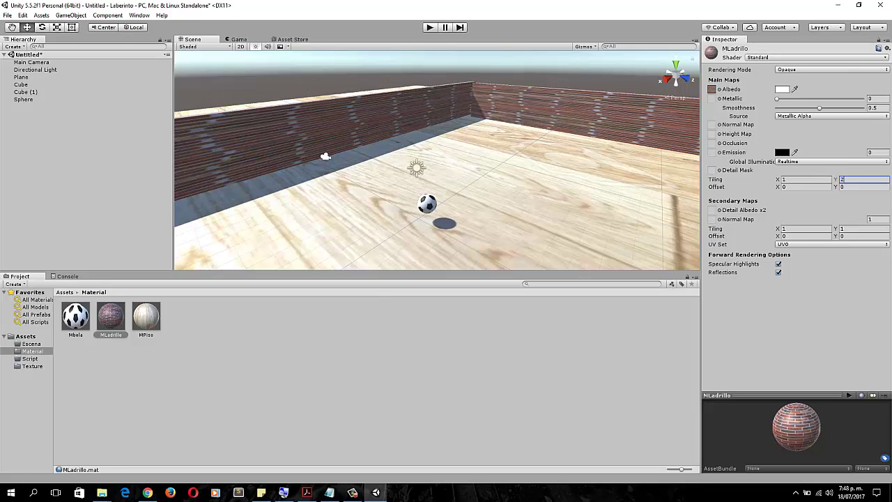
key(BackSpace)
text(1)
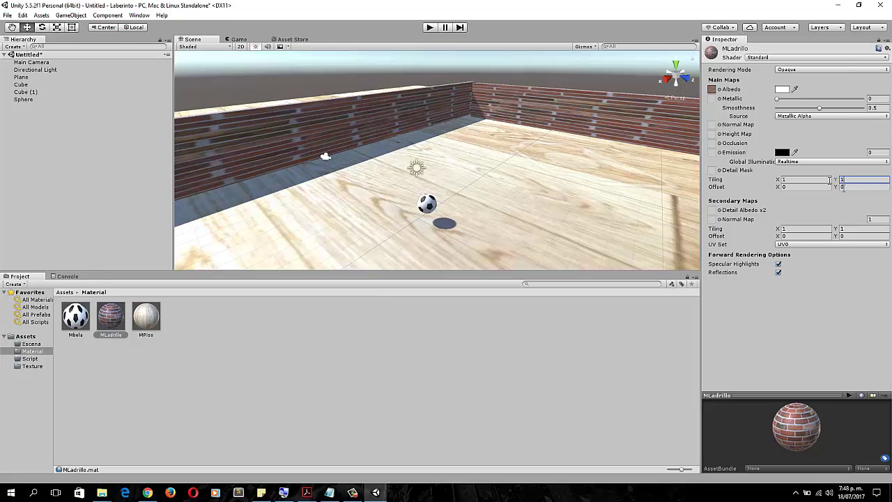
Step: Raise the MLadrillo material's main-map X tiling one whole number at a time from 2 up to 8
click(804, 182)
text(2)
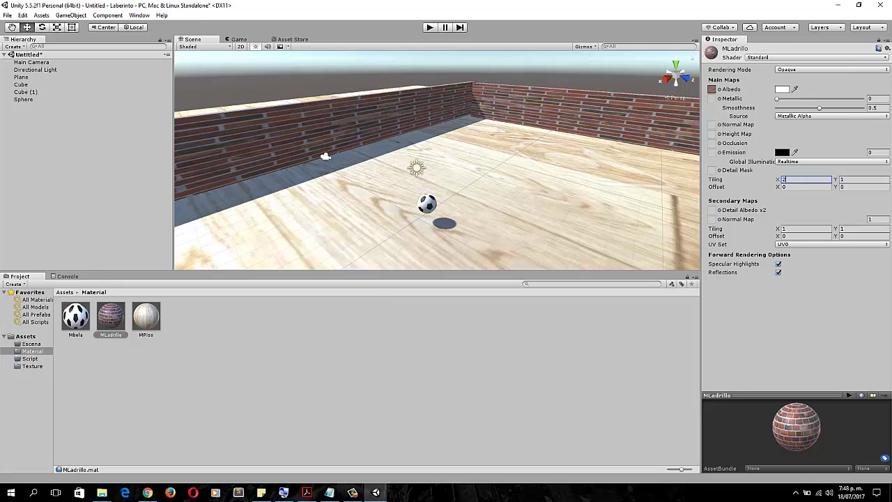
key(BackSpace)
text(3)
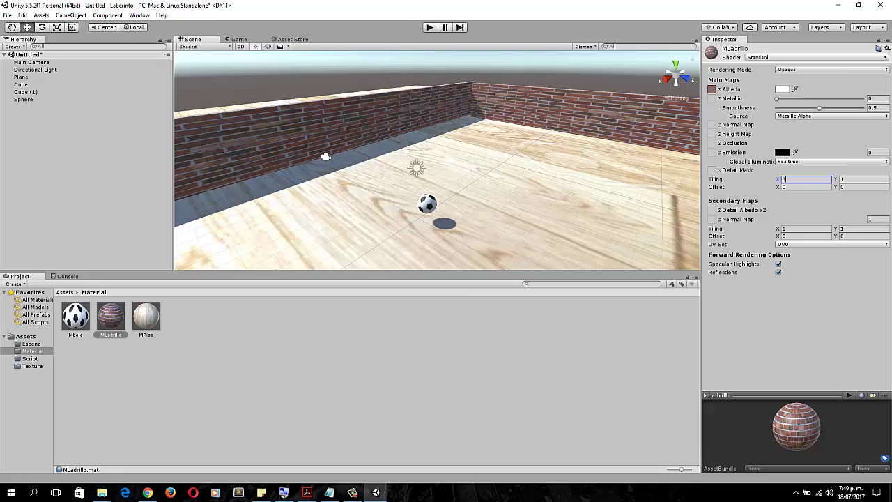
key(BackSpace)
text(4)
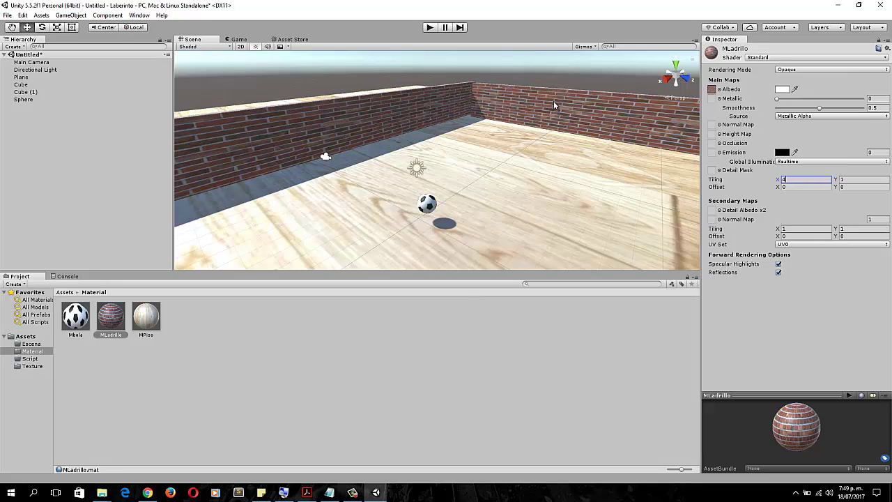
key(BackSpace)
text(5)
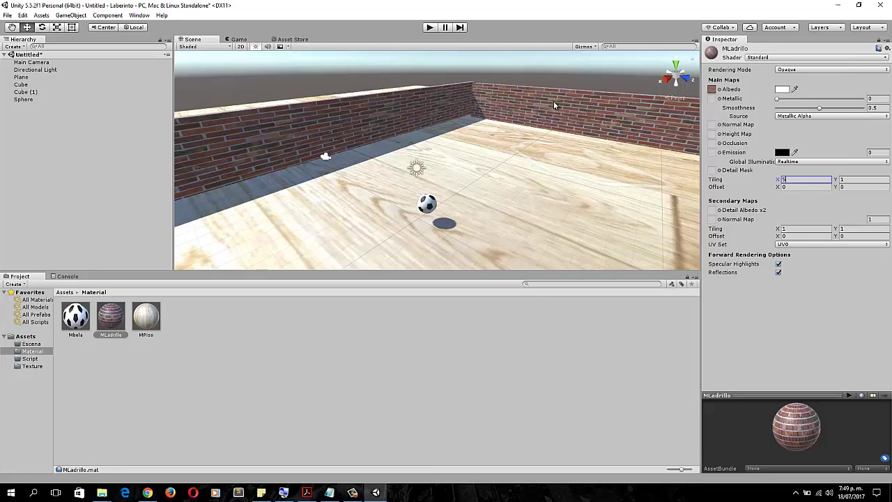
key(BackSpace)
text(6)
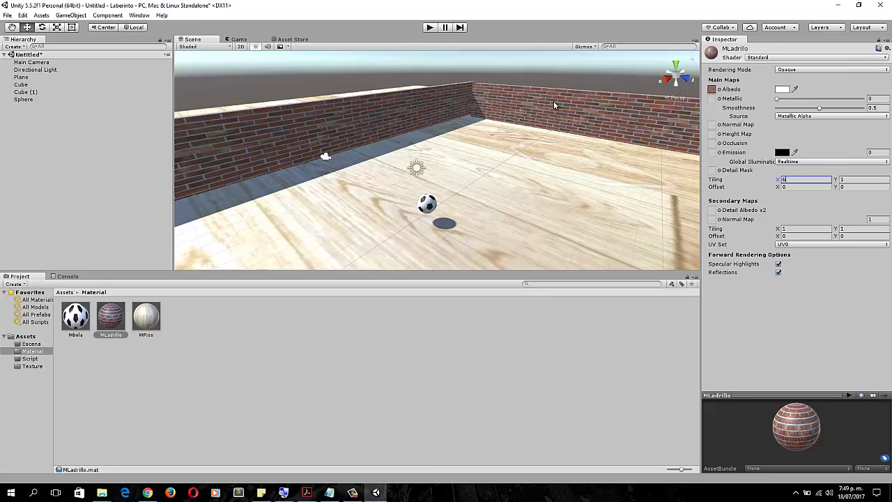
key(BackSpace)
text(7)
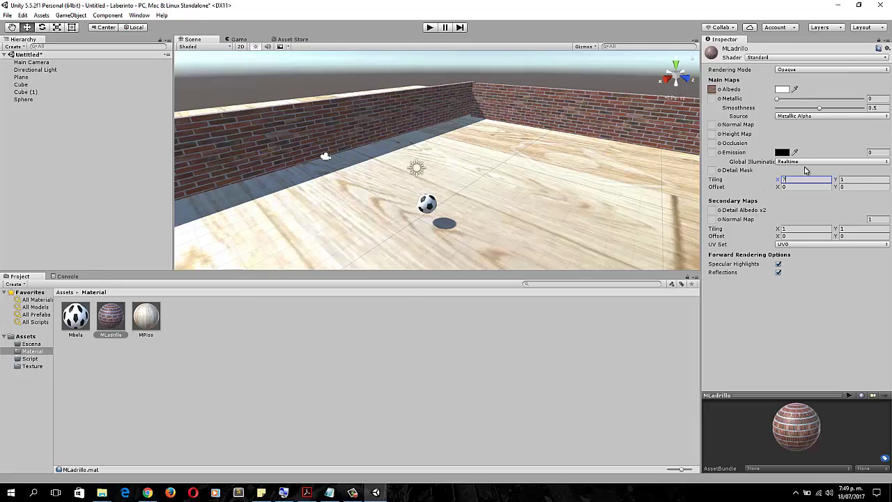
text(8)
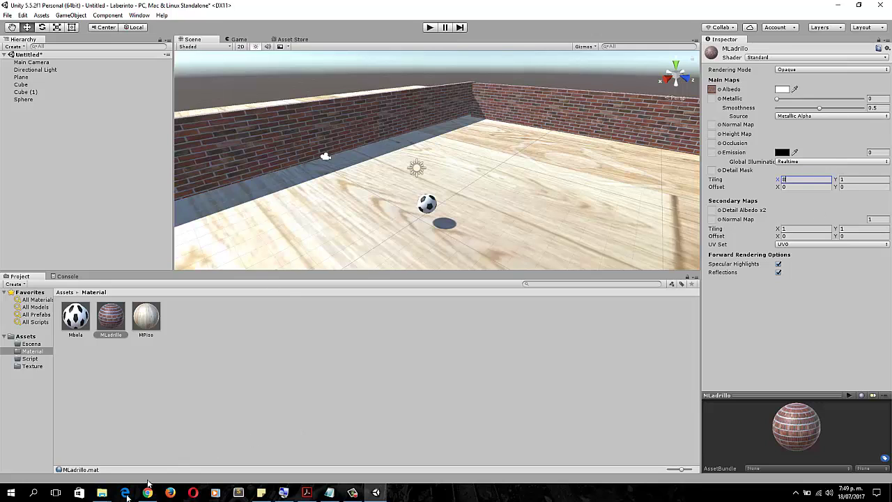
Step: Set the MPiso material's main-map tiling to 30 in both X and Y
click(143, 324)
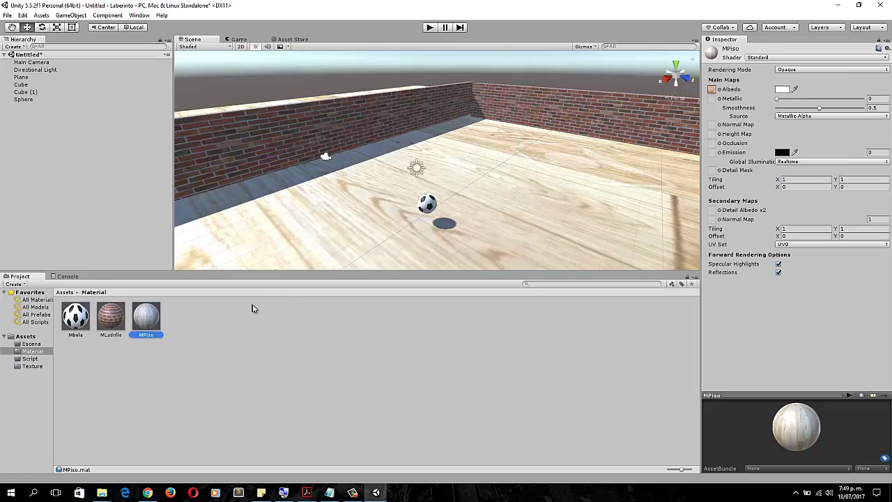
click(806, 180)
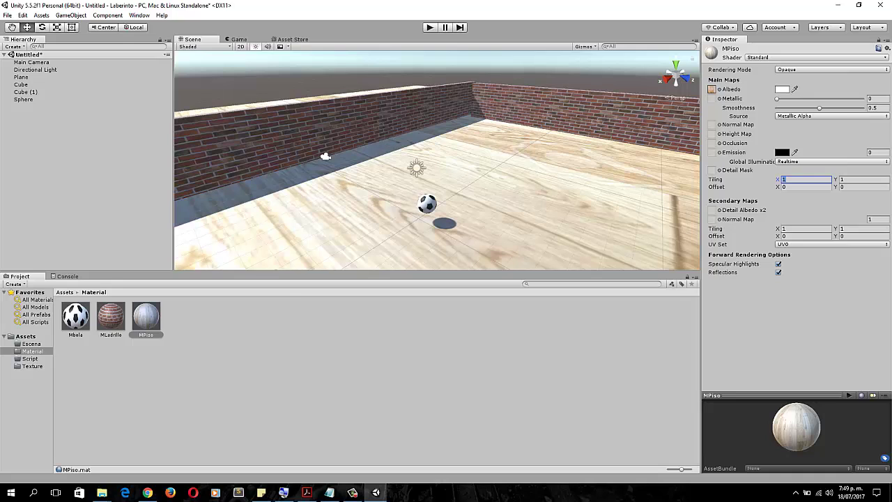
text(30)
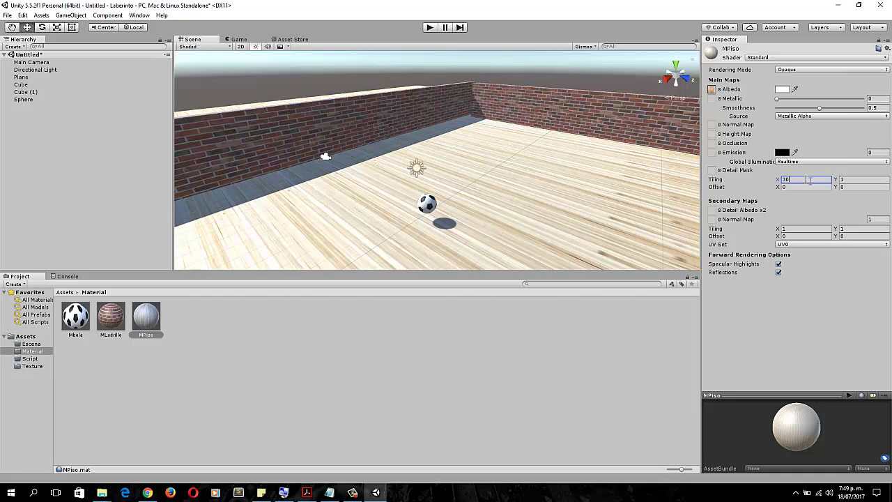
click(864, 179)
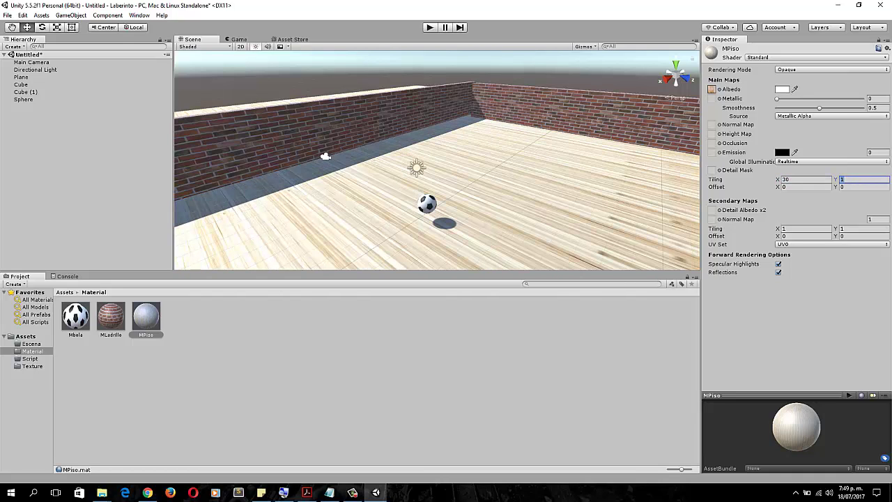
text(30)
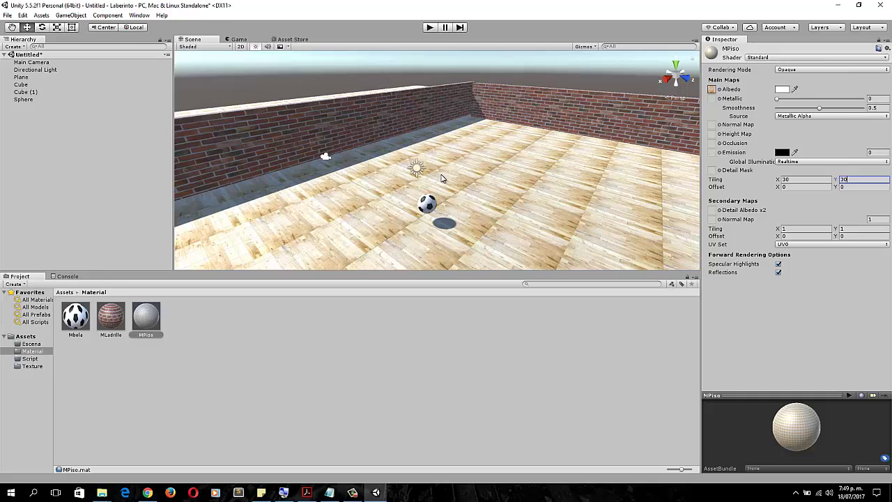
scroll(400, 206, down, 3)
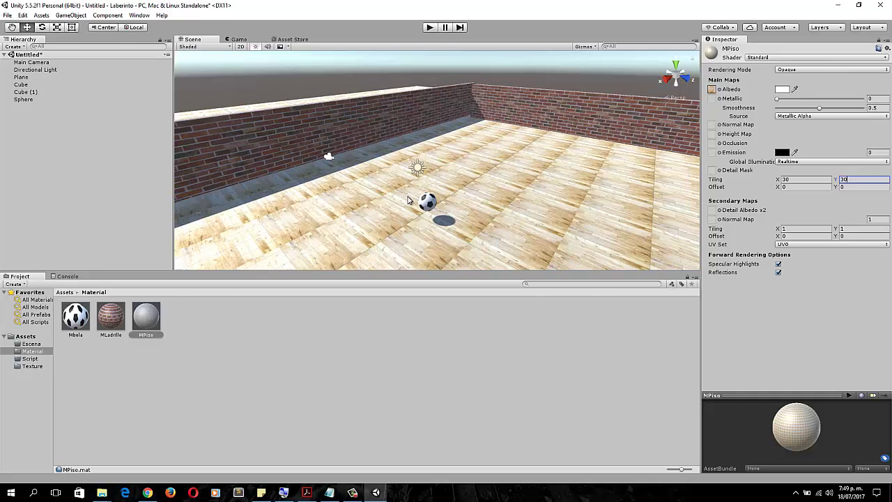
scroll(408, 200, down, 8)
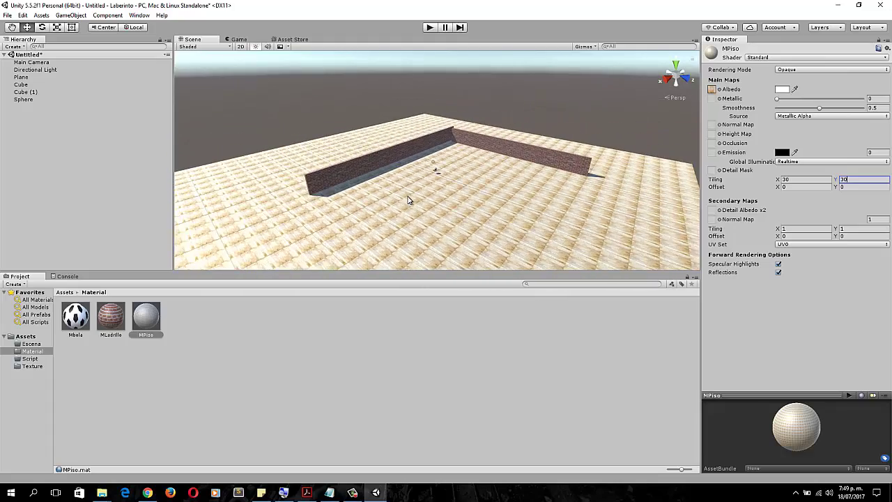
scroll(408, 200, up, 10)
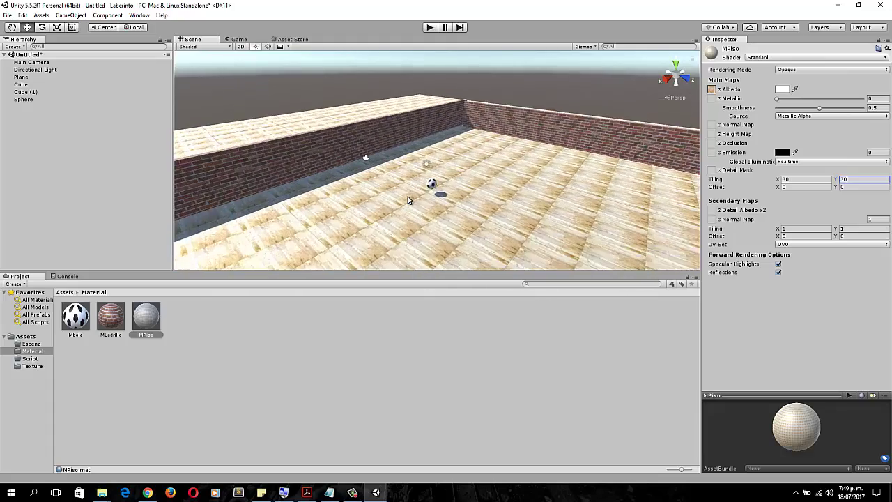
scroll(408, 200, up, 2)
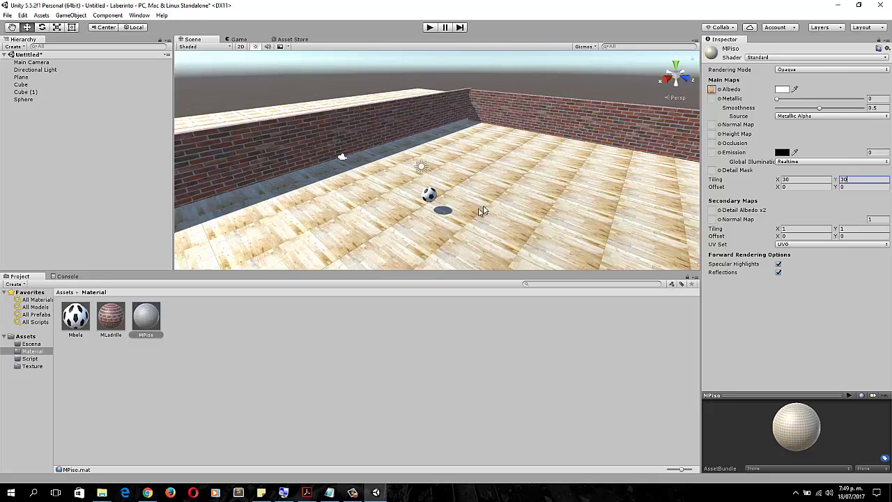
Step: Create a C# script named Mover1 in the project's Script folder and open it in MonoDevelop
click(21, 100)
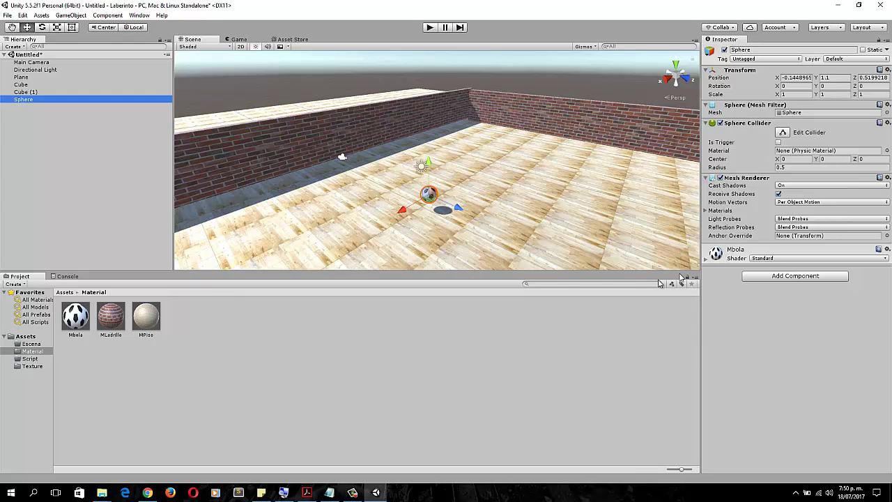
click(66, 293)
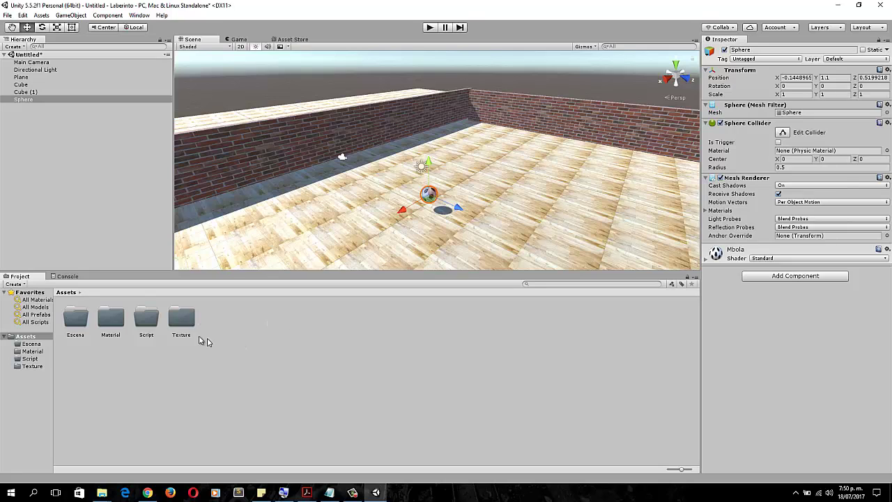
click(146, 321)
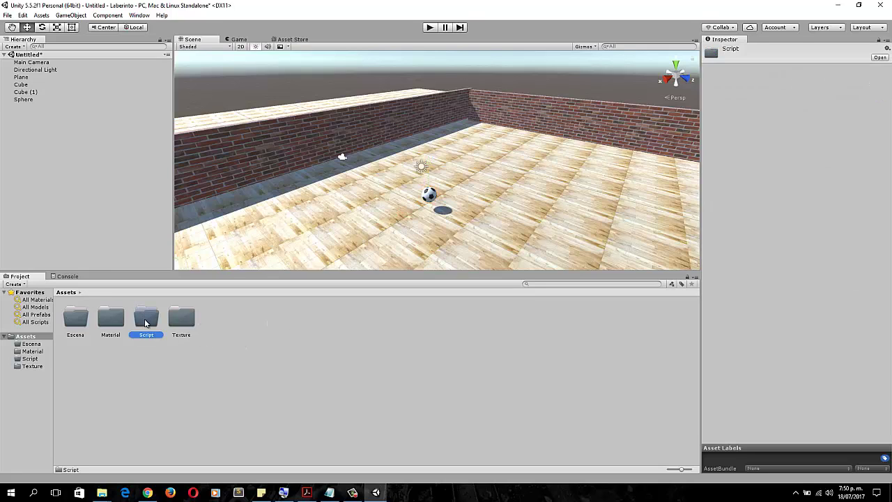
double_click(145, 321)
right_click(203, 336)
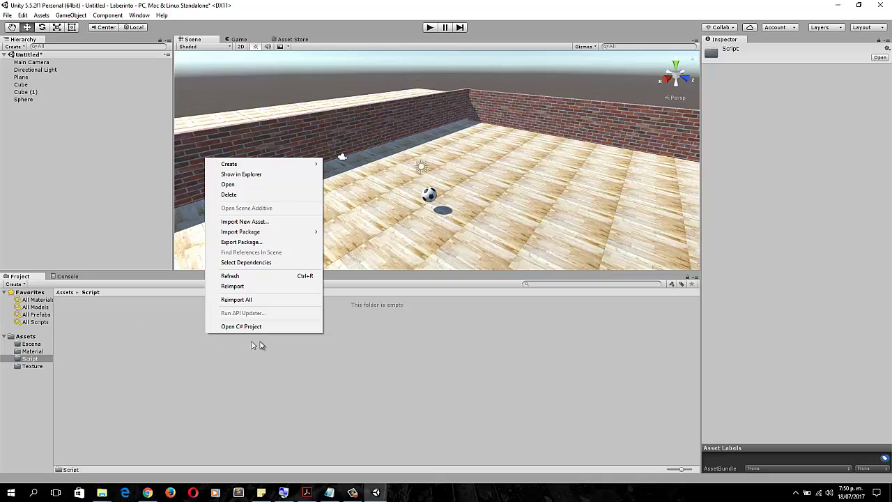
mouse_move(295, 166)
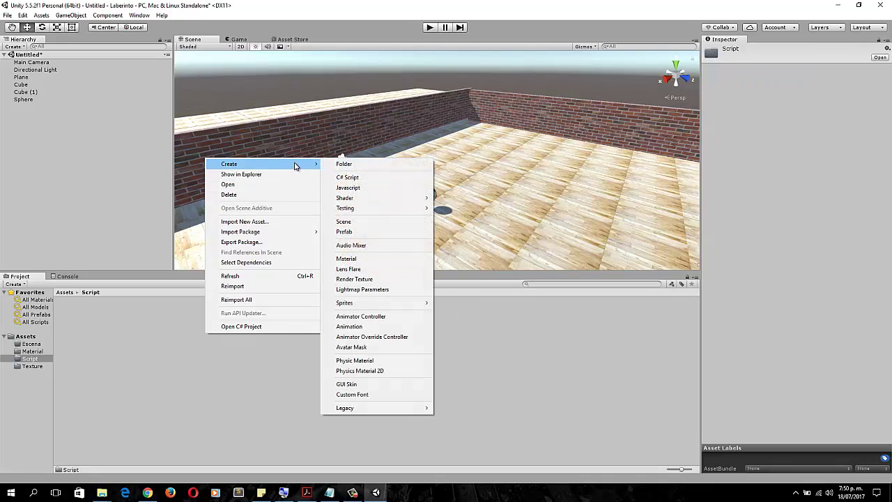
click(368, 181)
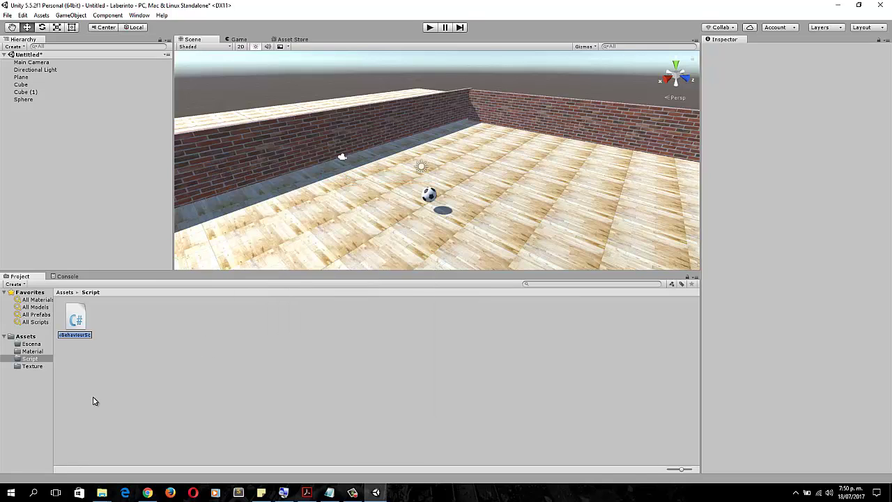
text(Mover1)
key(Return)
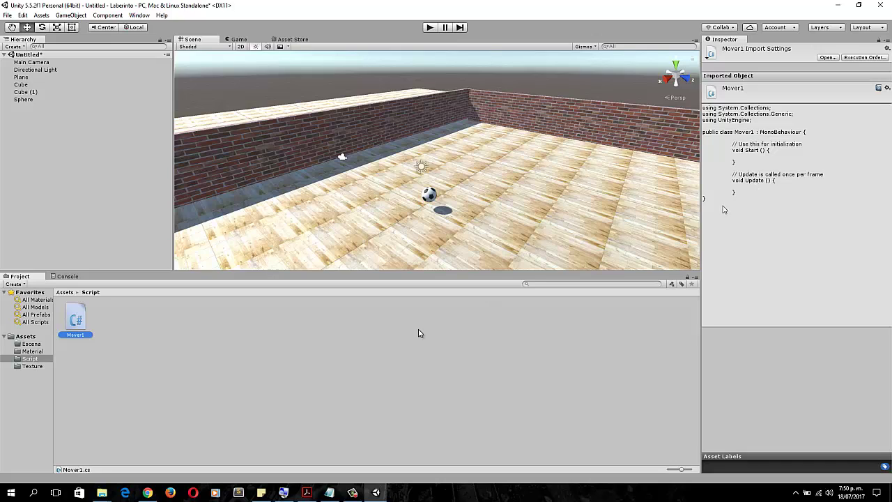
double_click(79, 320)
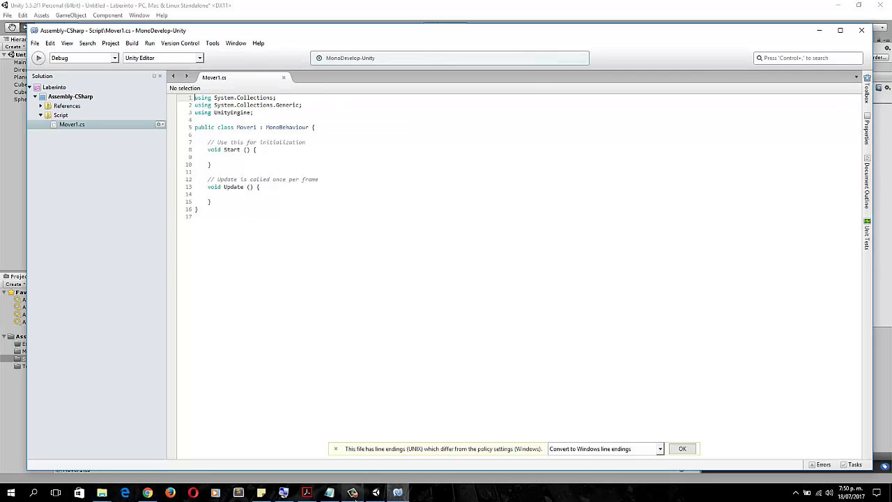
mouse_move(354, 493)
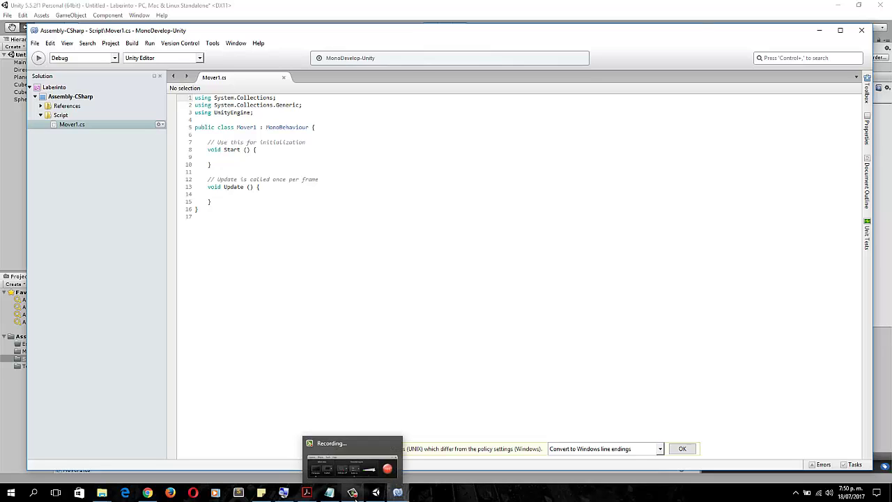
click(353, 493)
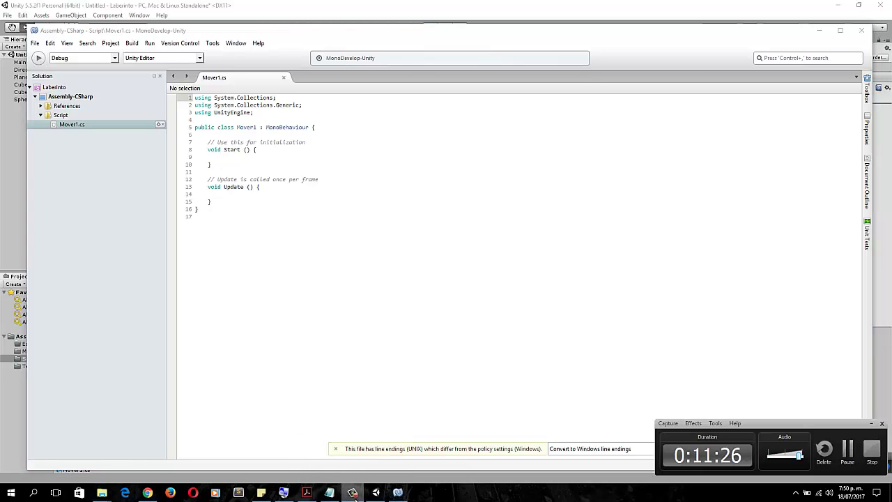
click(848, 461)
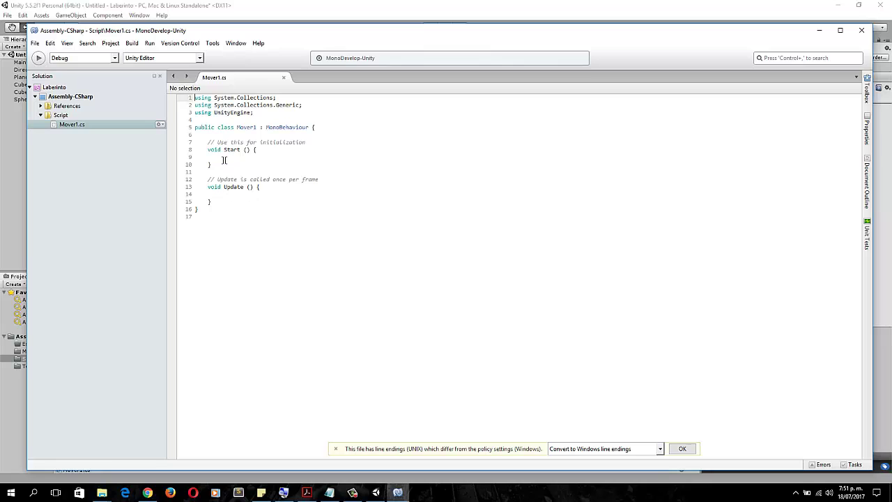
Step: Replace Mover1's Start and Update template with public floats speed 10.0F and rotationSpeed 100.0F and an Update() translating by Vertical and rotating by Horizontal input
drag(194, 127, 212, 215)
drag(277, 112, 197, 98)
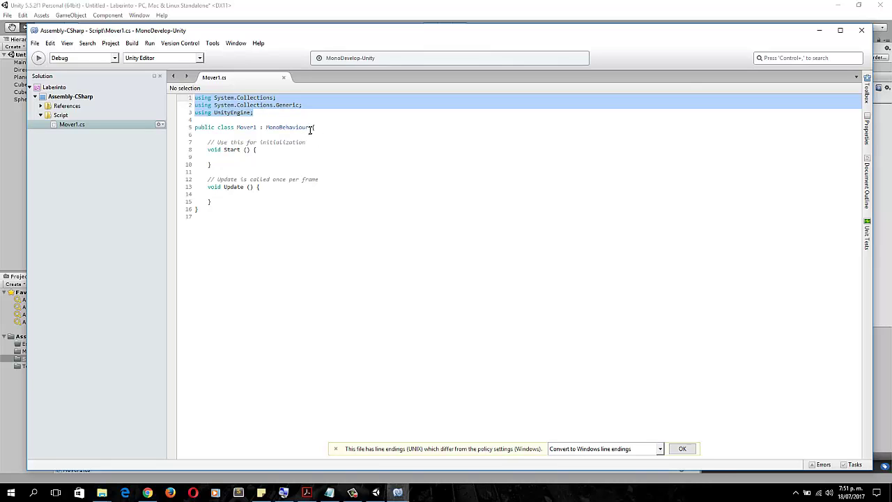
drag(311, 129, 262, 130)
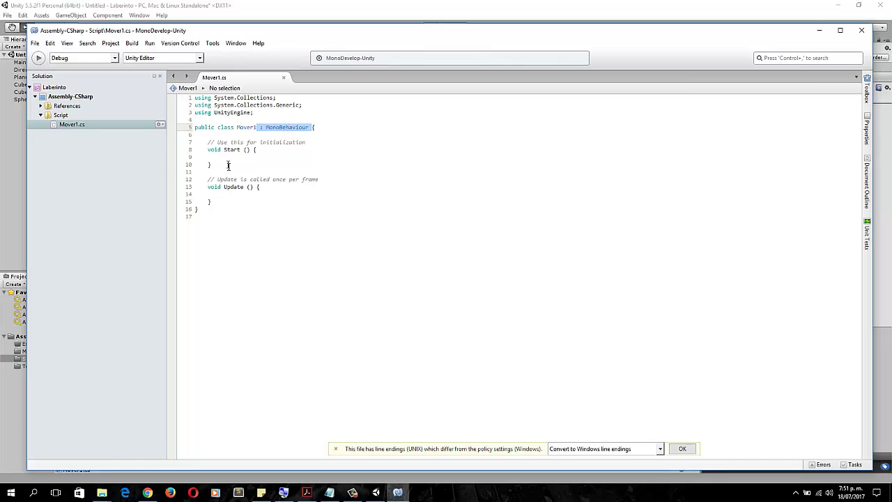
drag(228, 165, 210, 149)
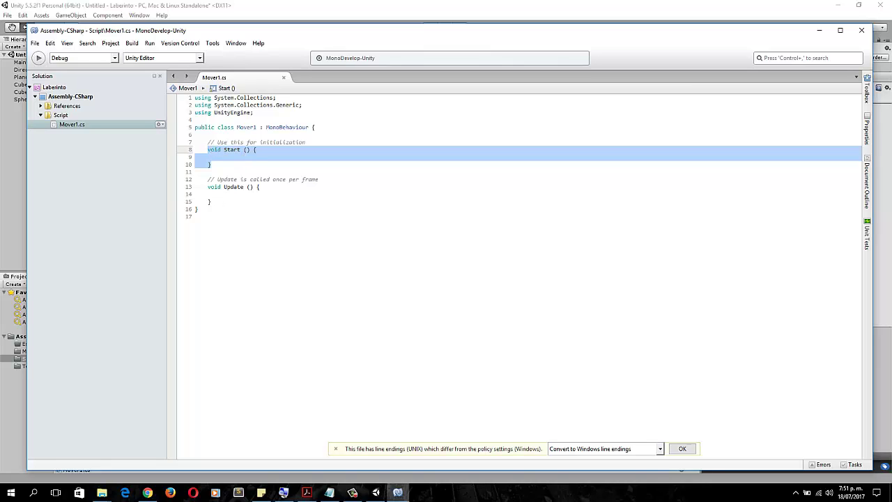
drag(210, 202, 207, 142)
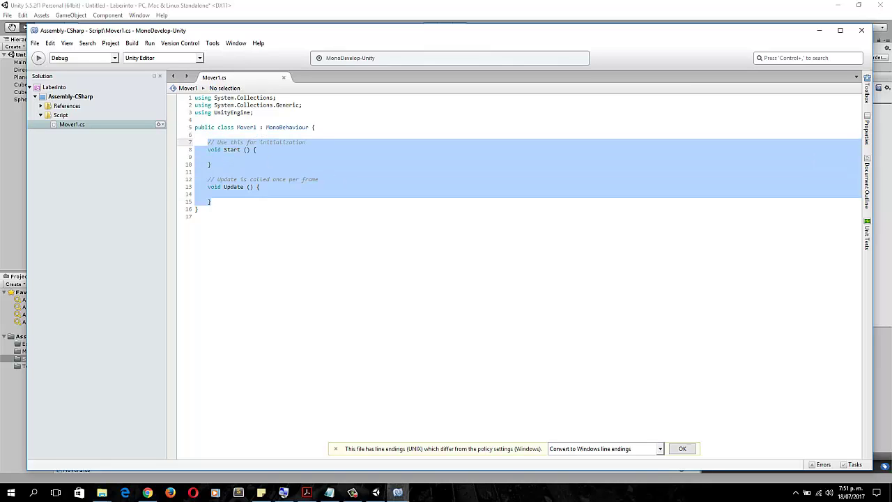
text(public float speed = 10.0F; 	public float rotationSpeed = 100.0F;  	void Update() { 		float translation = Input.GetAxis("Vertical") * speed; 		float rotation = Input.GetAxis("Horizontal") * rotationSpeed; 		translation *= Time.deltaTime; 		rotation *= Time.deltaTime; 		transform.Translate(0, 0, translation); 		transform.Rotate(0, rotation, 0); 	})
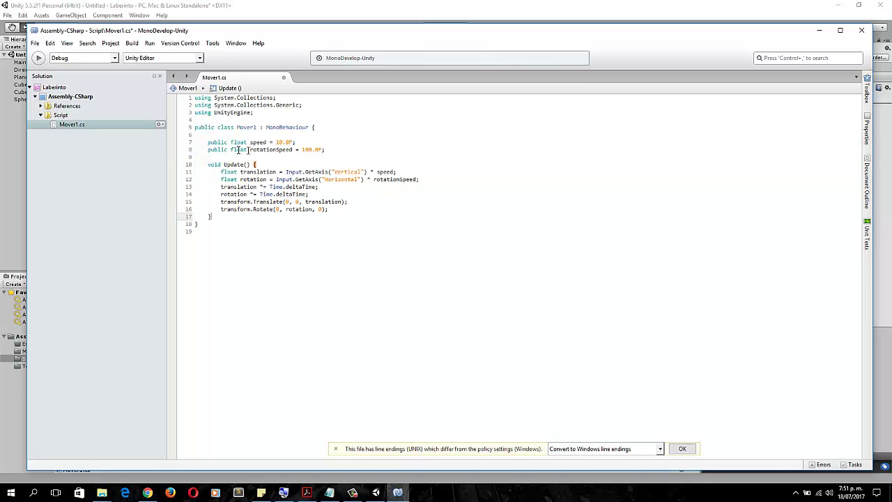
Step: Examine the speed and rotationSpeed declarations and the lines computing translation and rotation from the Vertical and Horizontal axes
drag(296, 143, 203, 143)
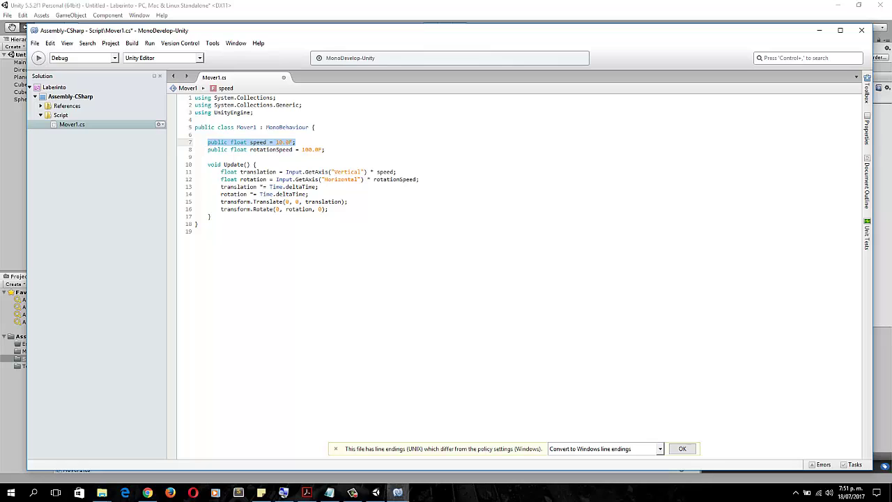
double_click(238, 142)
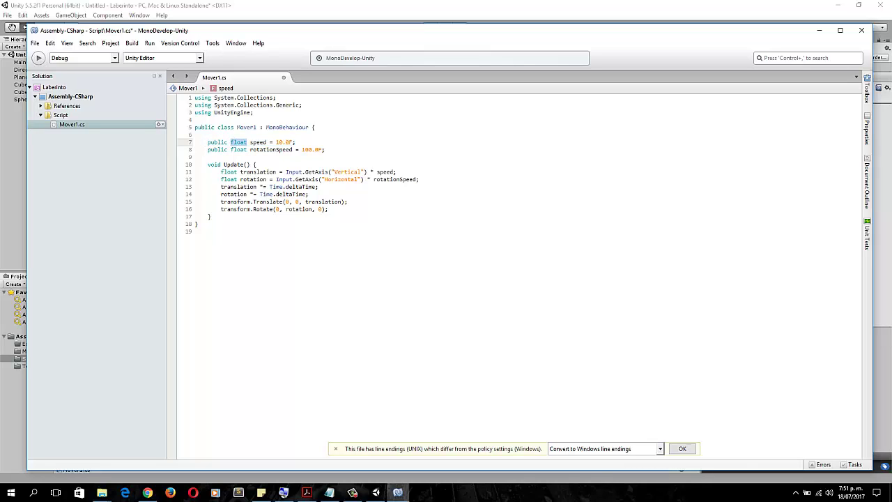
double_click(258, 142)
double_click(271, 149)
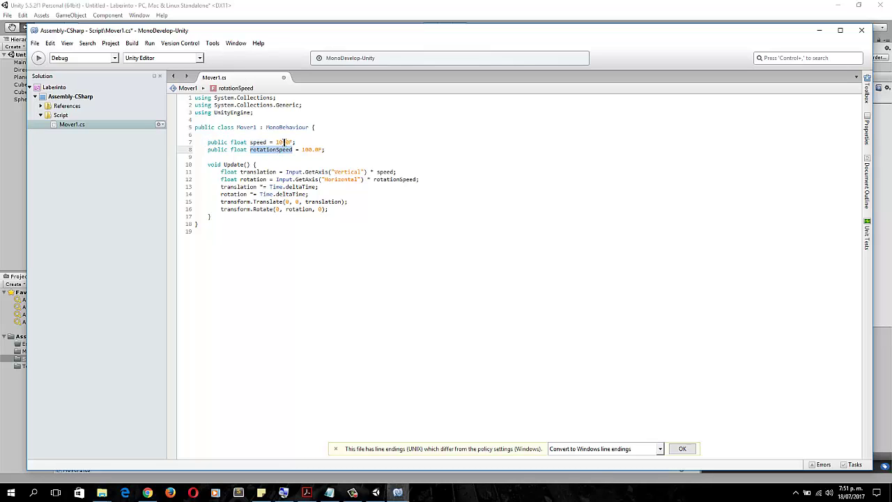
click(214, 165)
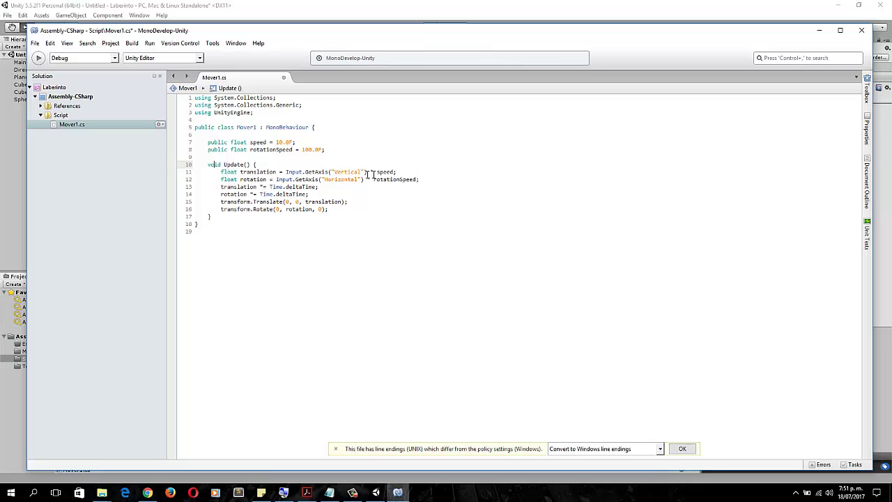
drag(396, 172, 328, 178)
click(348, 172)
drag(396, 172, 305, 172)
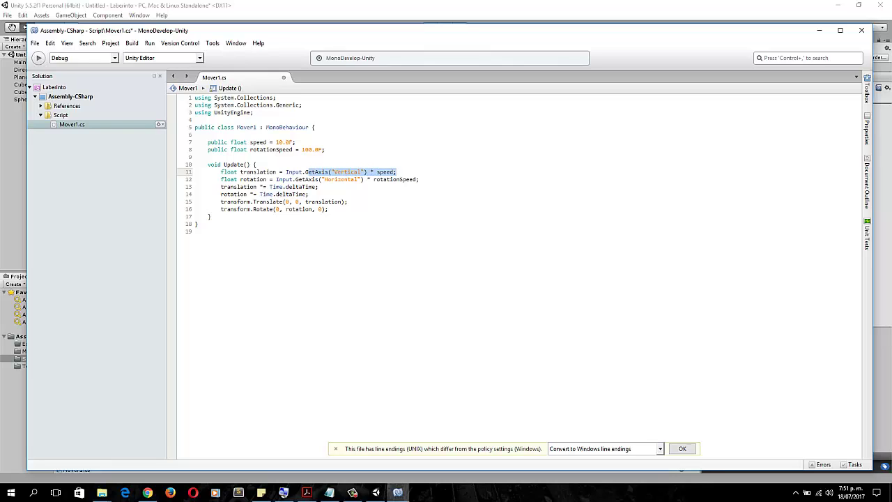
click(396, 171)
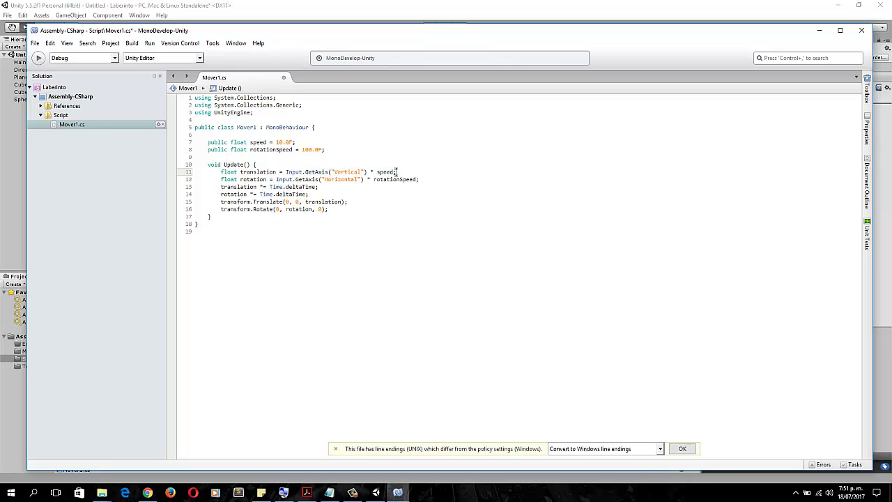
double_click(279, 142)
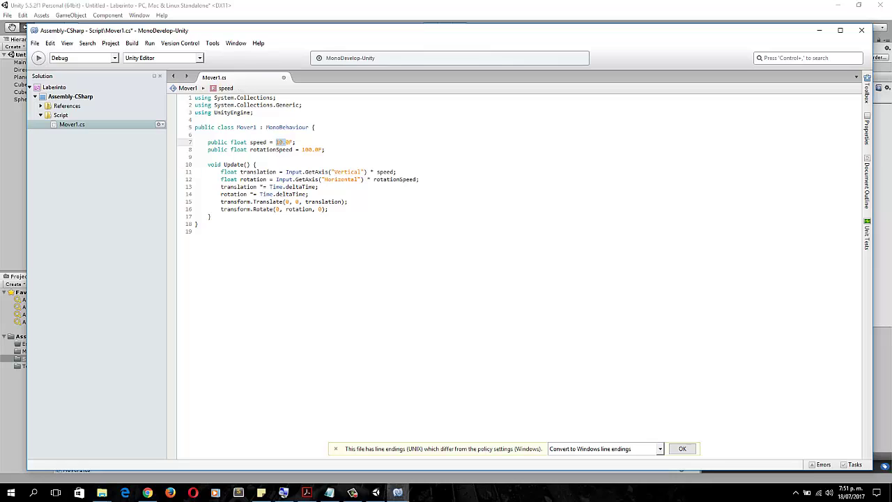
drag(277, 172, 240, 172)
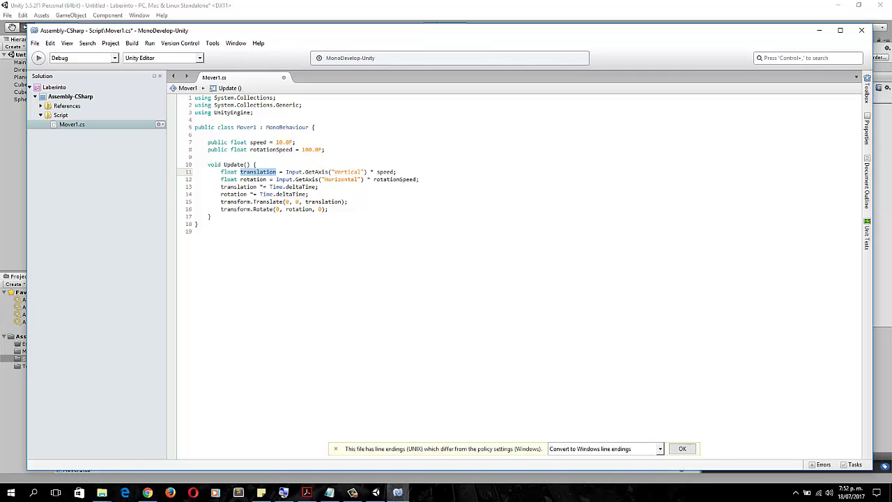
drag(325, 179, 357, 179)
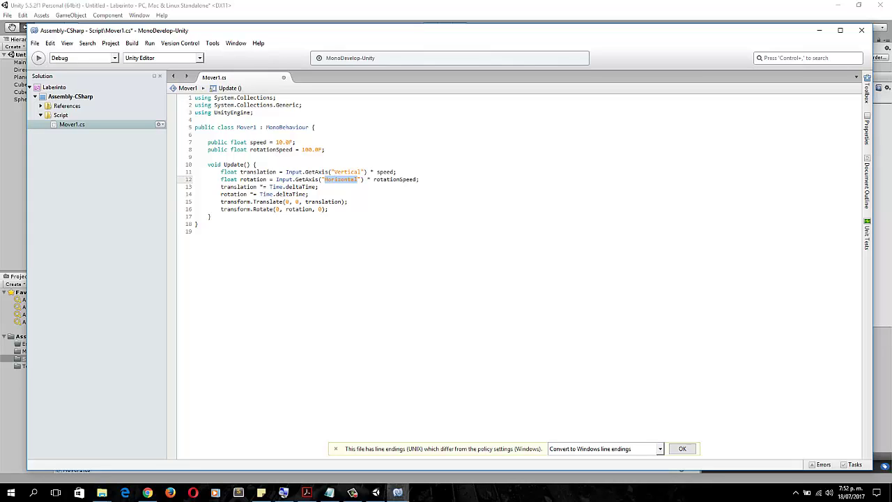
double_click(387, 179)
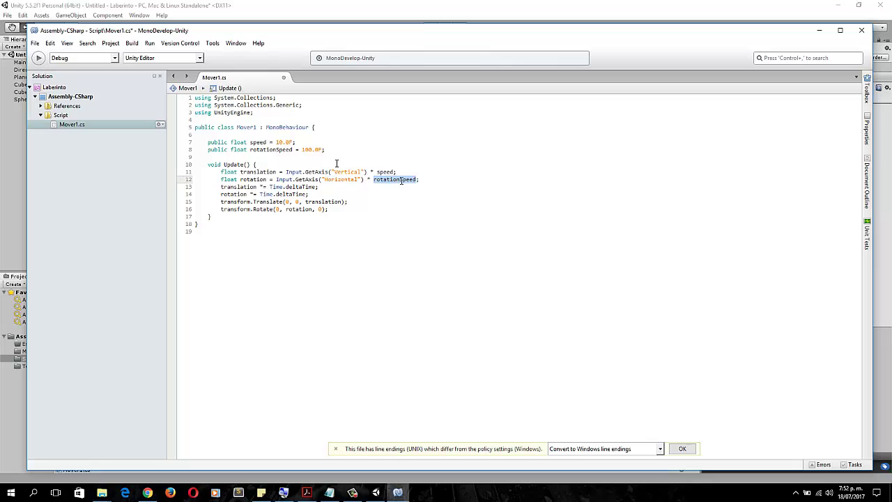
double_click(279, 149)
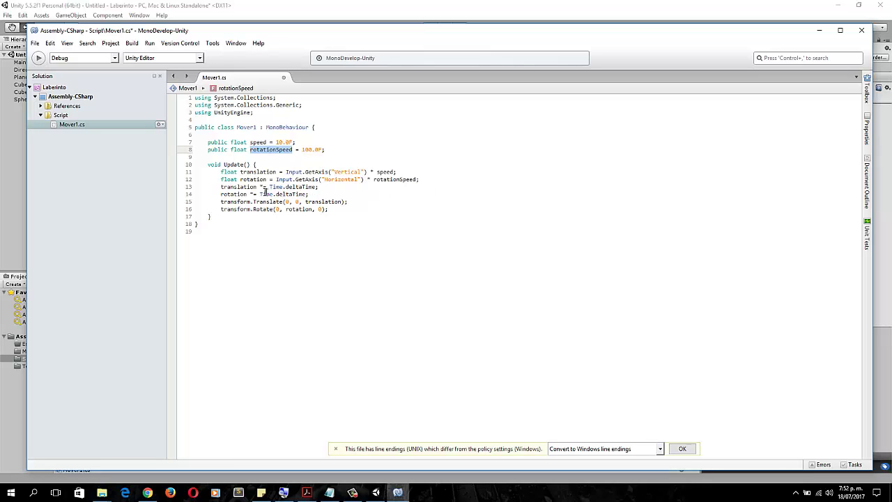
Step: Examine the Time.deltaTime scaling and the arguments of the transform.Translate and transform.Rotate calls in Update
click(255, 171)
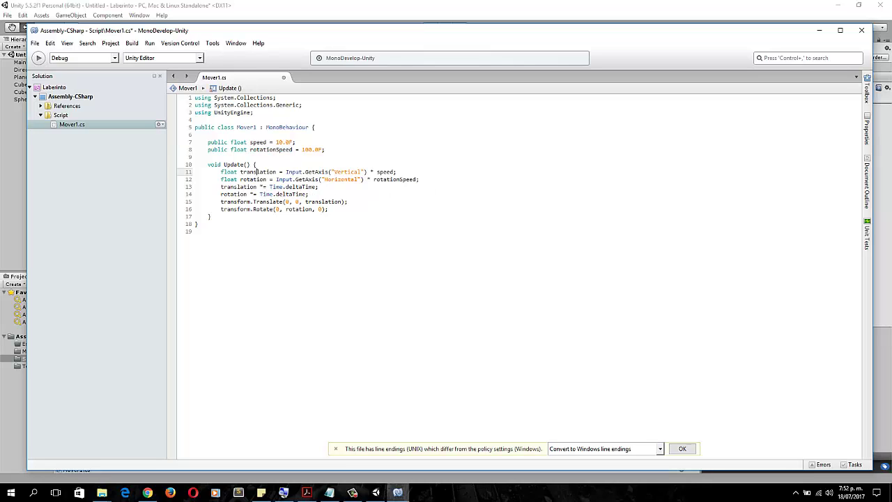
drag(270, 187, 318, 187)
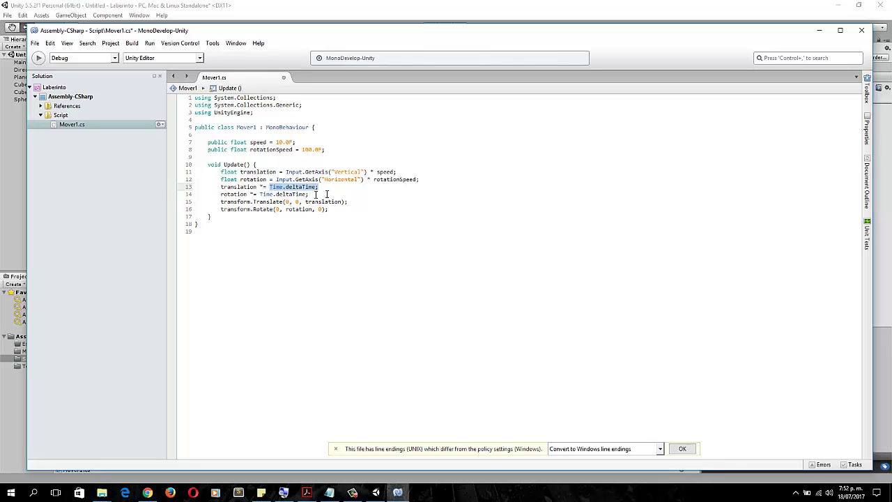
click(304, 201)
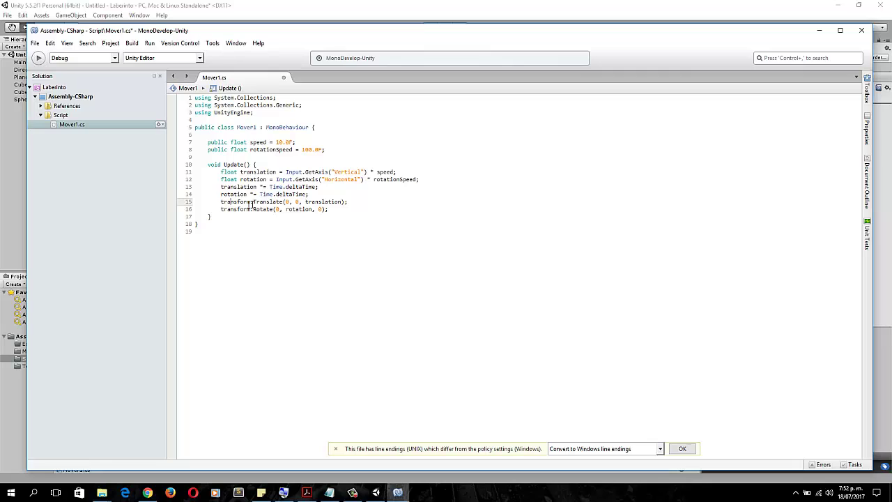
drag(251, 202, 222, 202)
double_click(277, 202)
drag(342, 202, 291, 202)
double_click(288, 202)
double_click(329, 202)
double_click(297, 209)
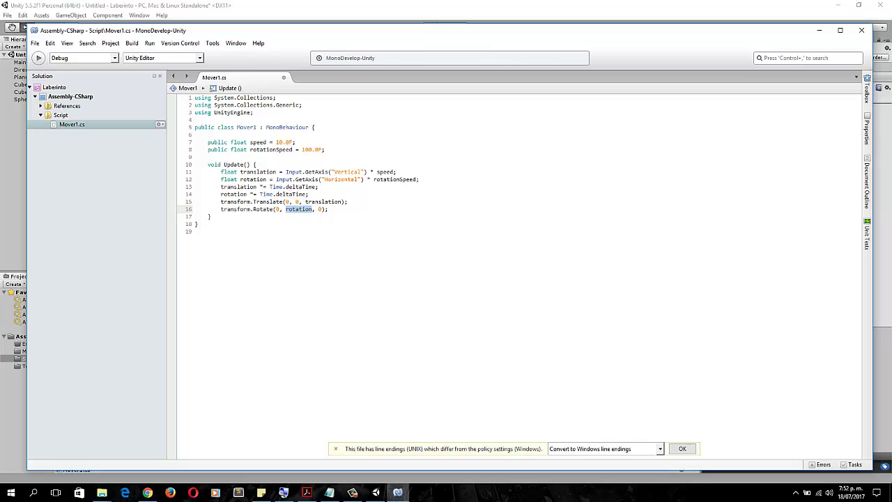
Step: Switch back to Unity and attach the Mover1 script to the Sphere, checking its Speed and Rotation Speed fields
click(862, 32)
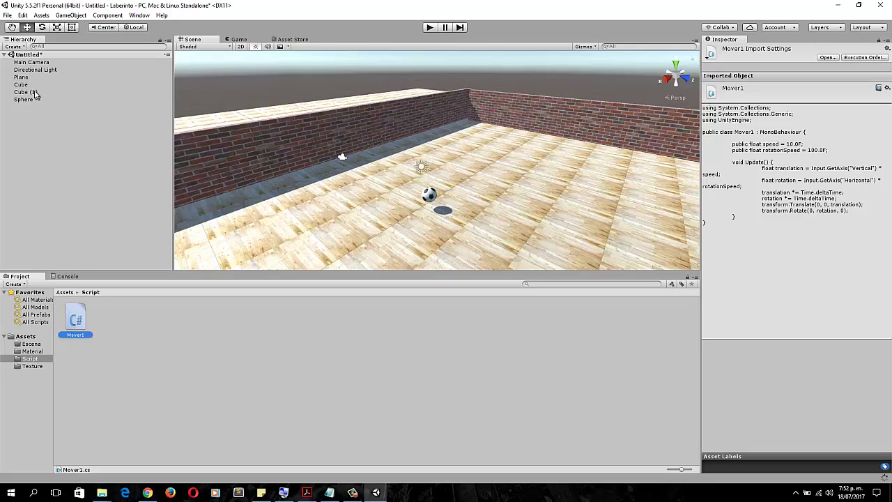
drag(78, 326, 31, 102)
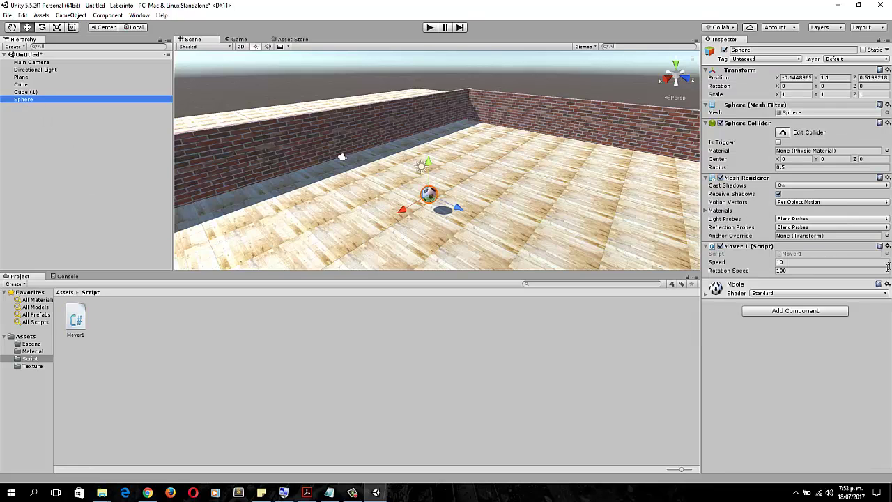
click(738, 248)
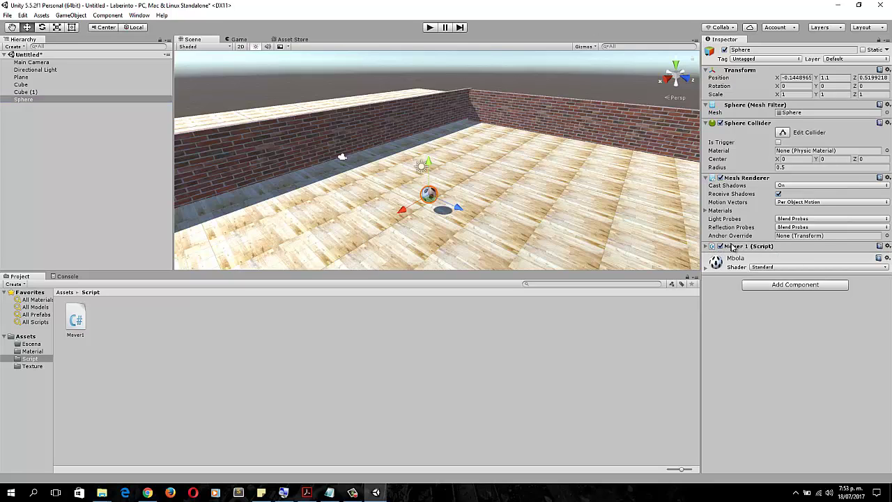
click(734, 247)
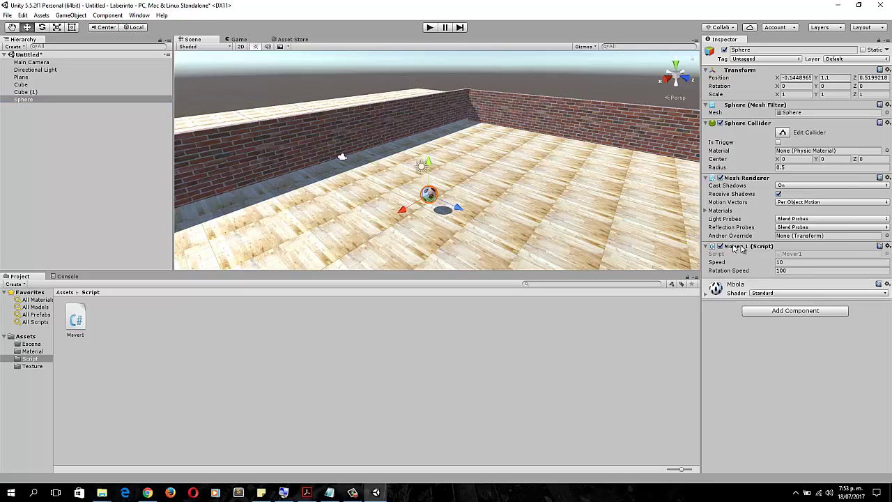
click(796, 262)
click(775, 271)
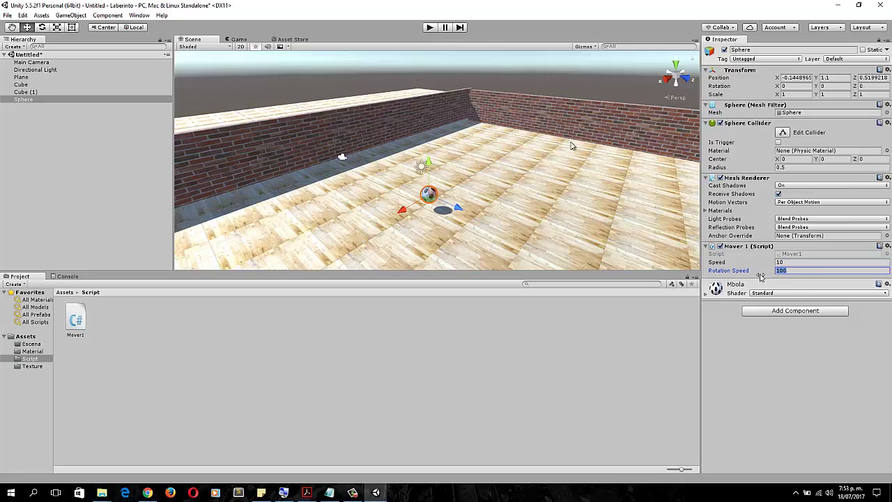
Step: Play-test the scene by driving the ball forward and backward and turning it both ways, and stop the game
click(430, 27)
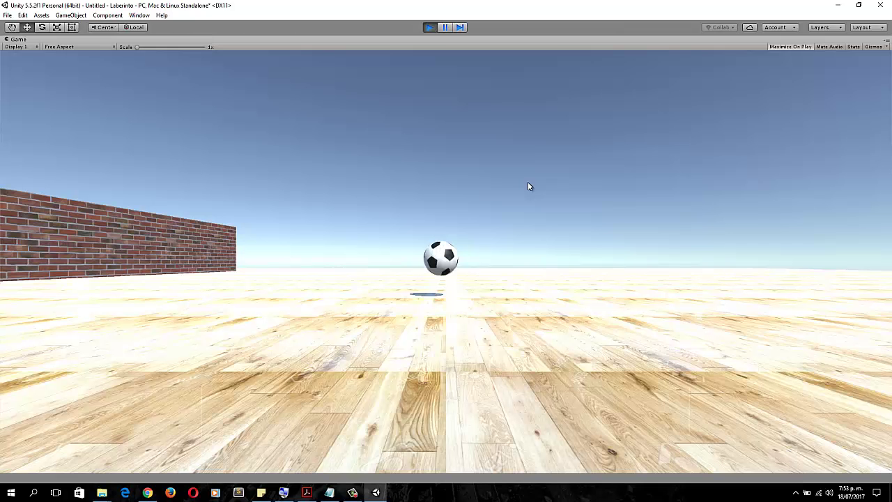
key(Up)
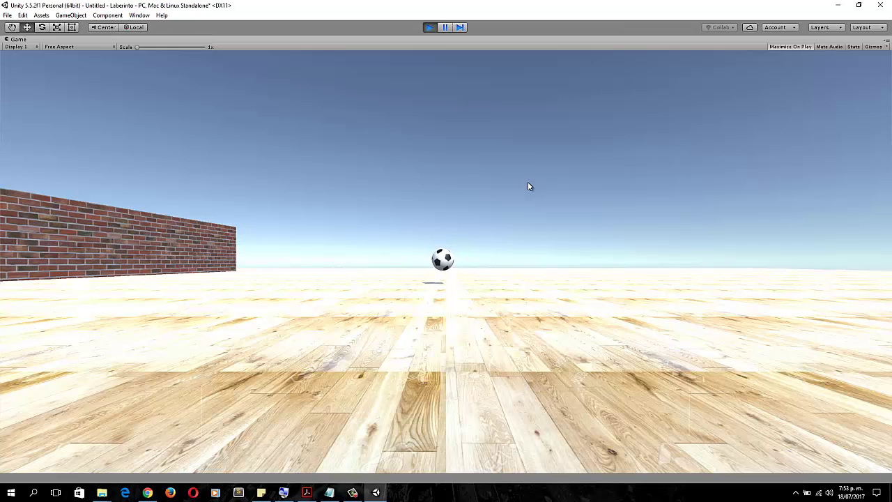
key(Down)
key(Right)
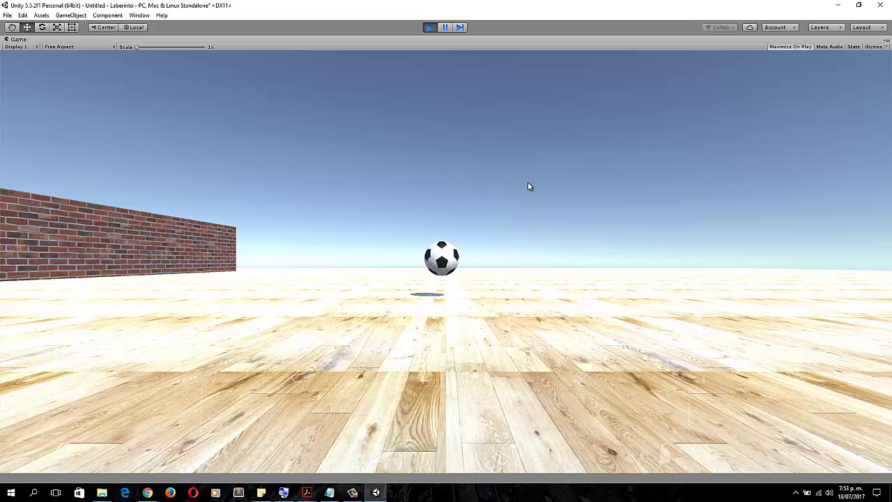
key(Left)
key(Up)
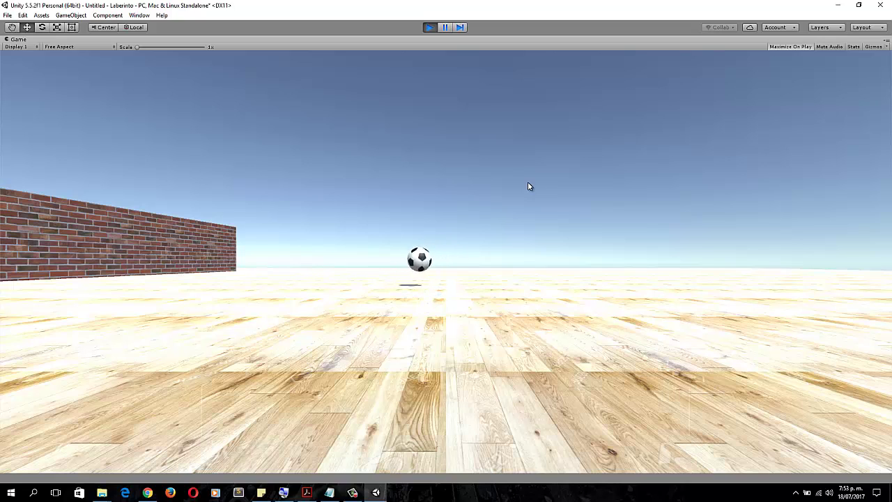
key(Right)
key(Down)
key(Left)
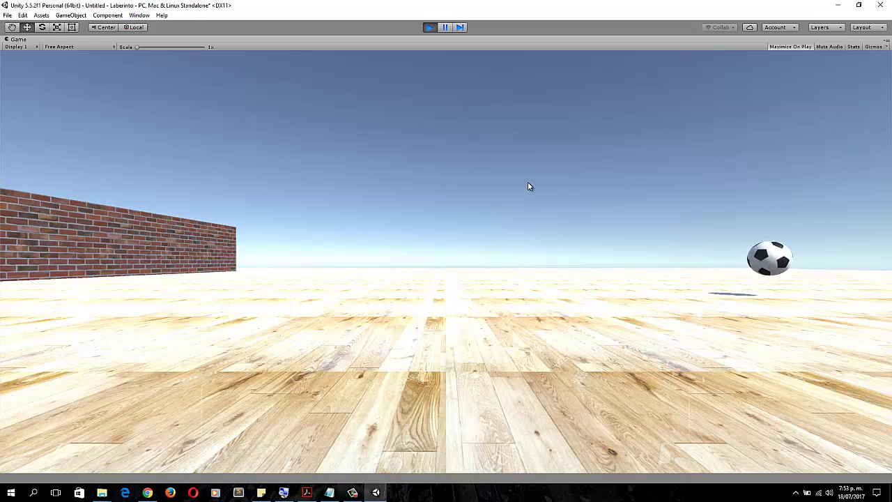
key(Up)
key(Right)
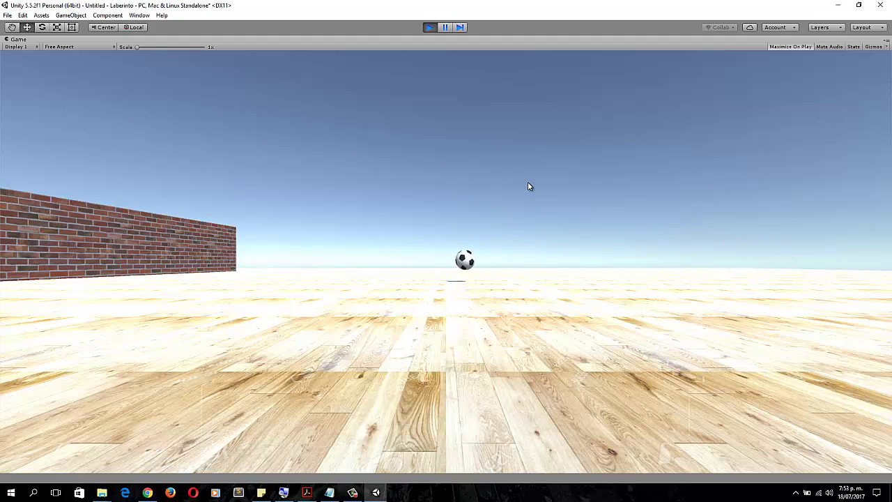
click(429, 28)
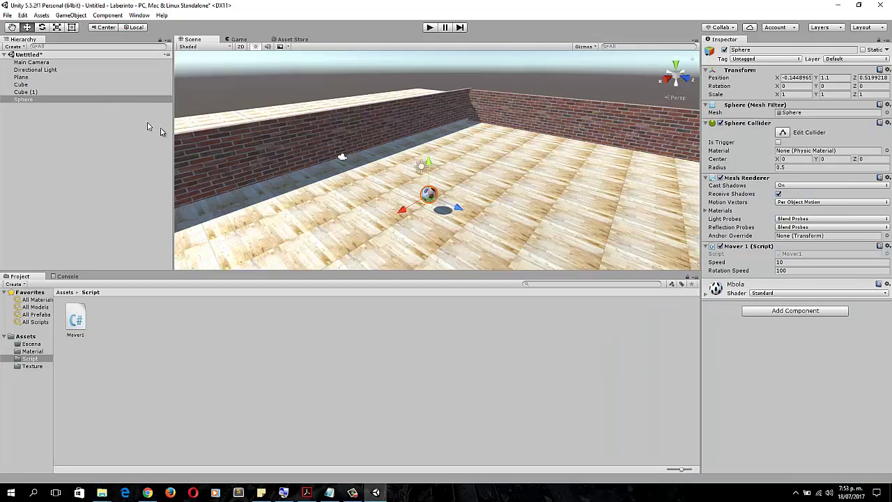
Step: Move the Main Camera close behind the ball, at about Y 1.36 and Z -1.76, and make it a child of the Sphere
click(19, 62)
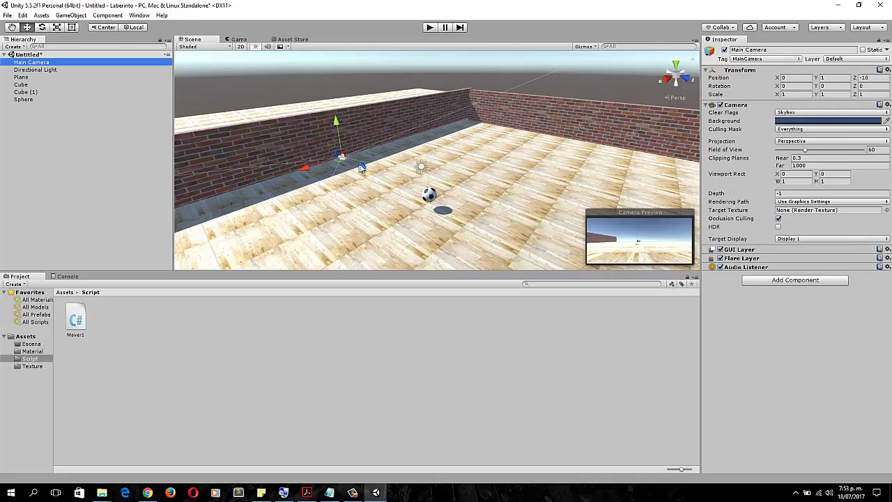
click(363, 169)
drag(363, 169, 393, 143)
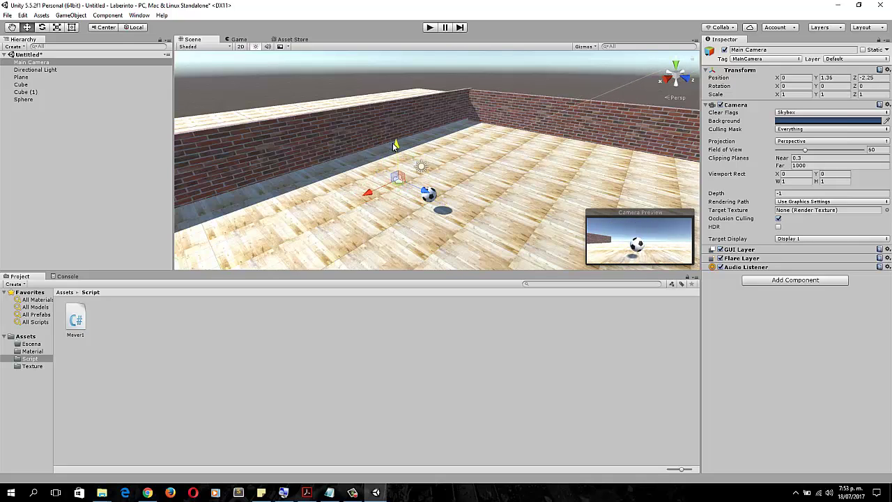
drag(428, 194, 429, 195)
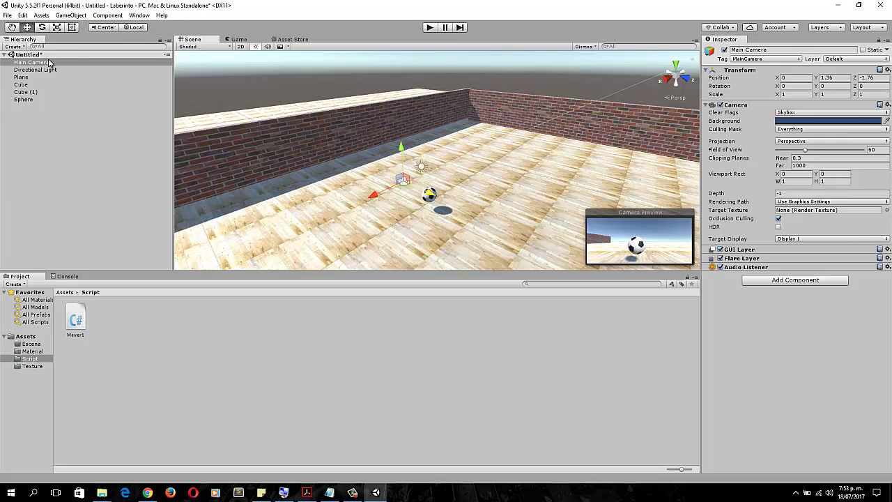
drag(41, 65, 32, 99)
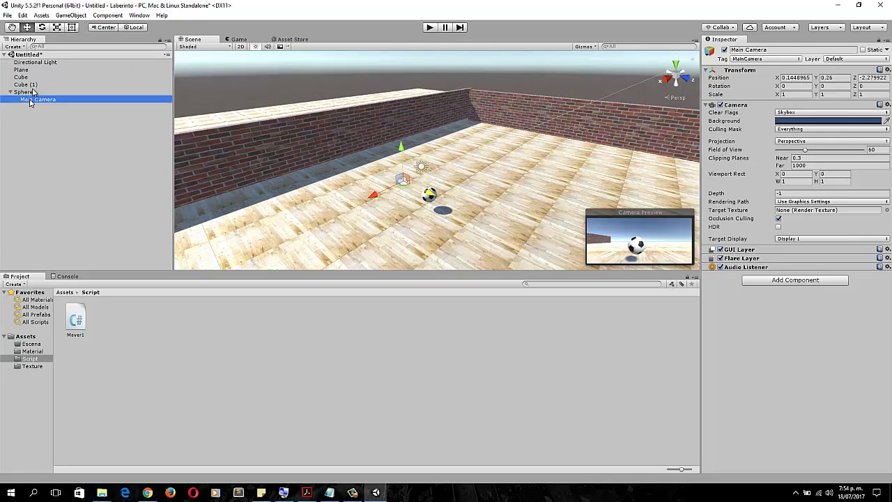
Step: Play-test the ball with the attached camera, steering around the floor and into the brick walls, and stop the game
click(430, 27)
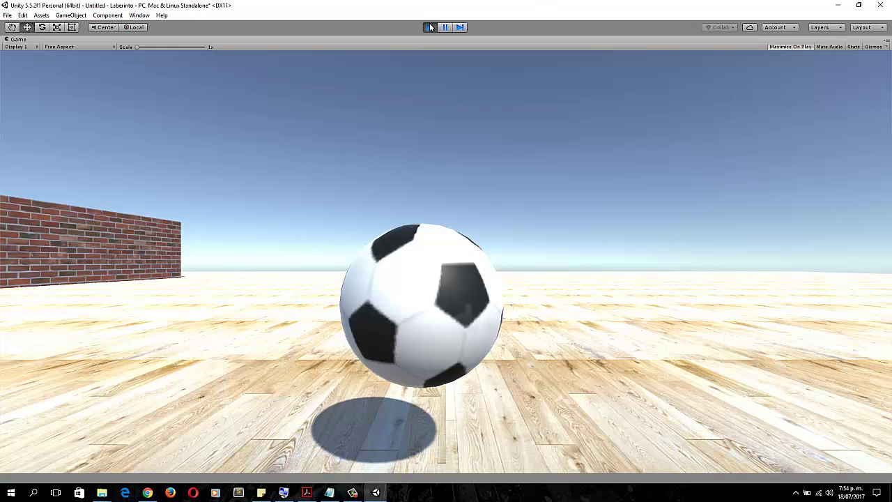
key(Up)
key(Right)
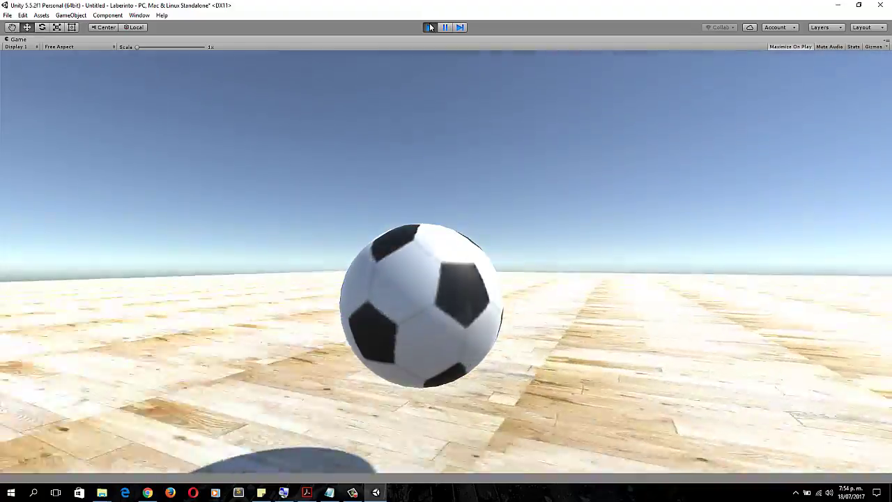
key(Right)
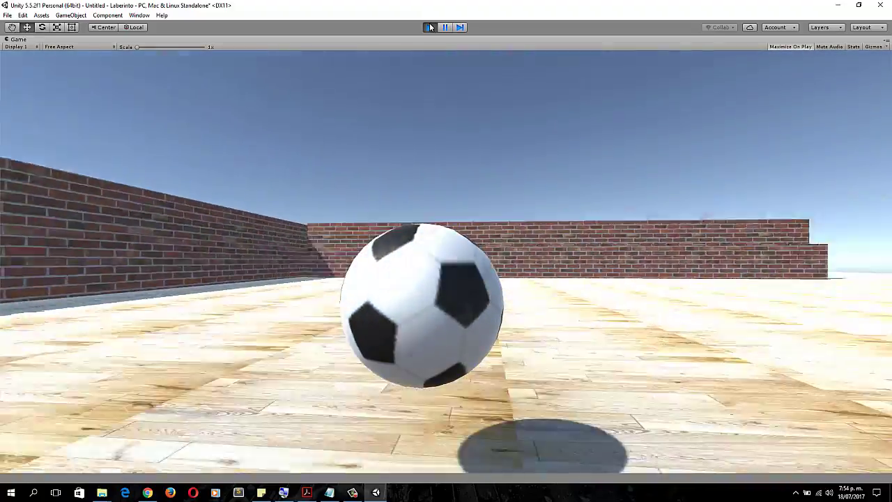
key(Right)
key(Left)
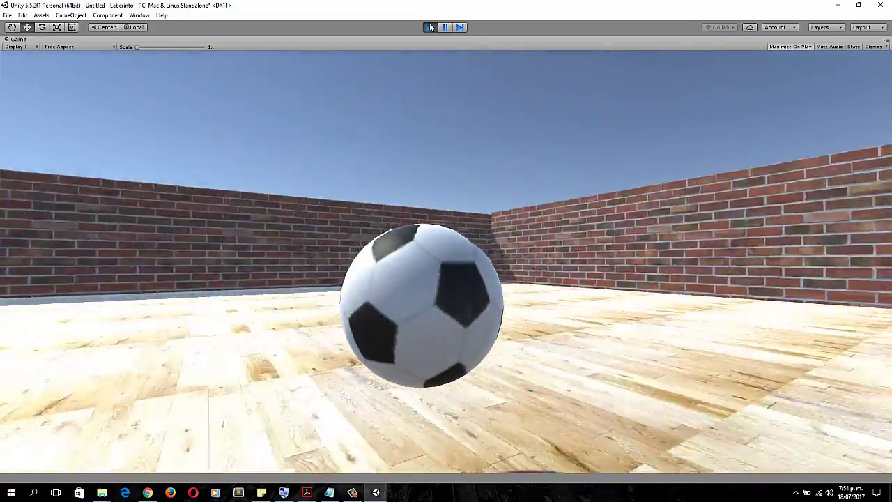
key(Left)
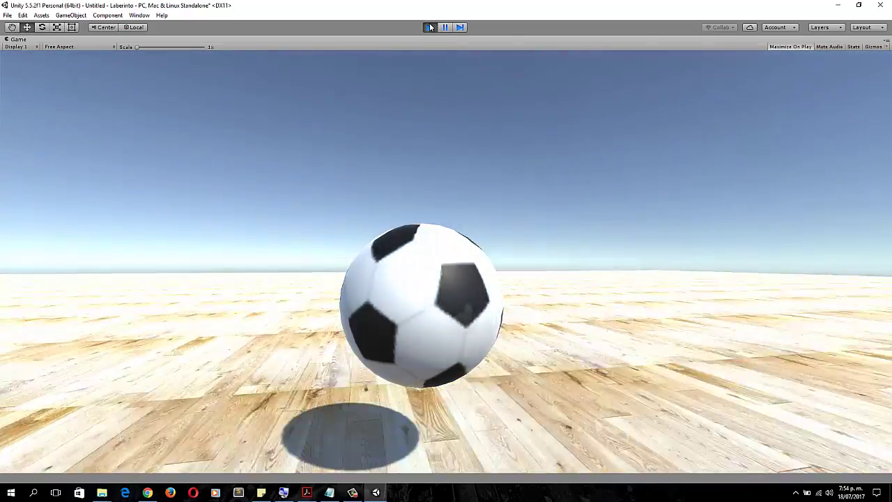
key(Left)
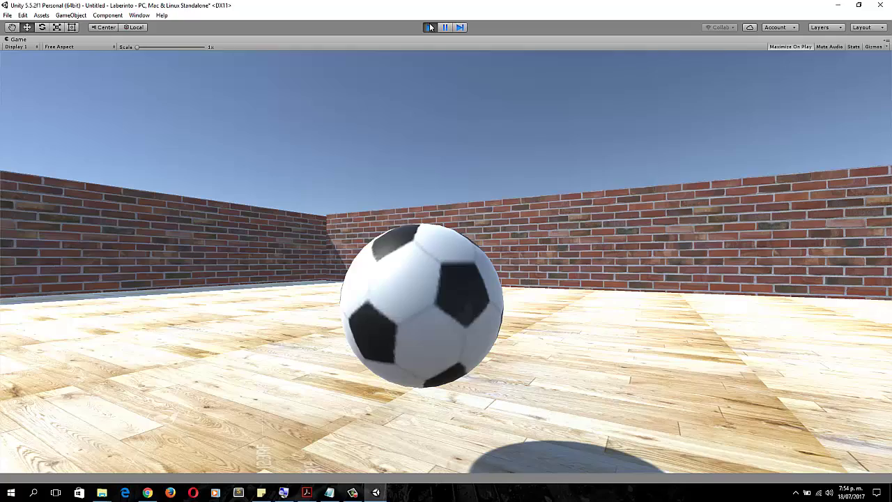
key(Up)
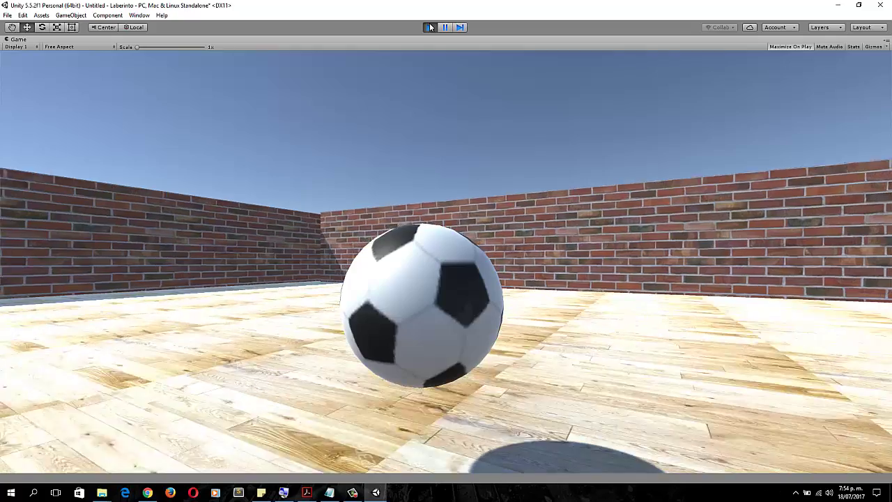
key(Left)
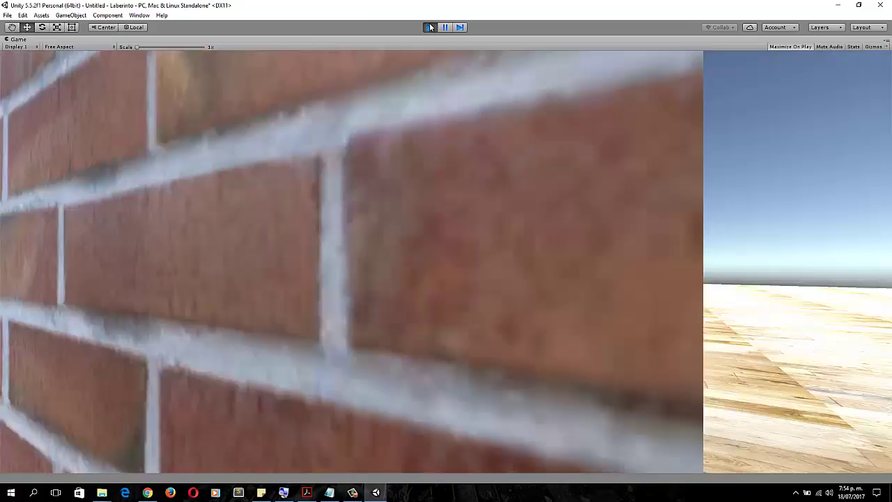
key(Left)
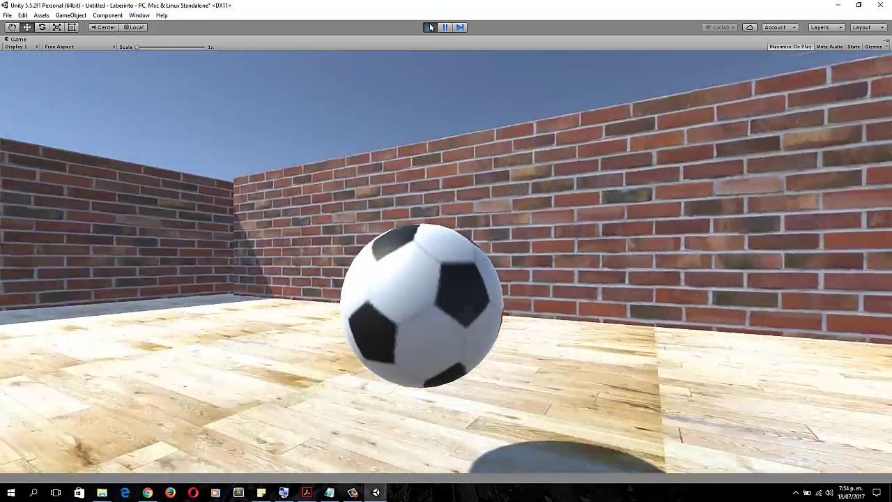
key(Up)
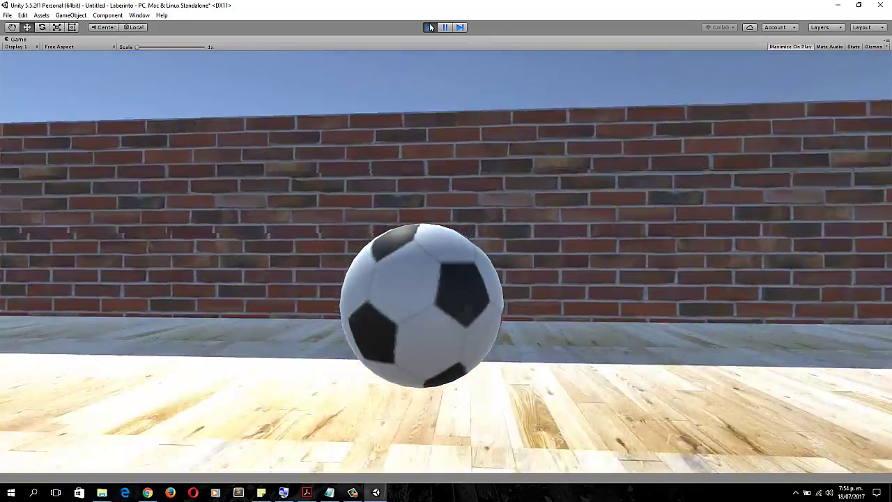
key(Down)
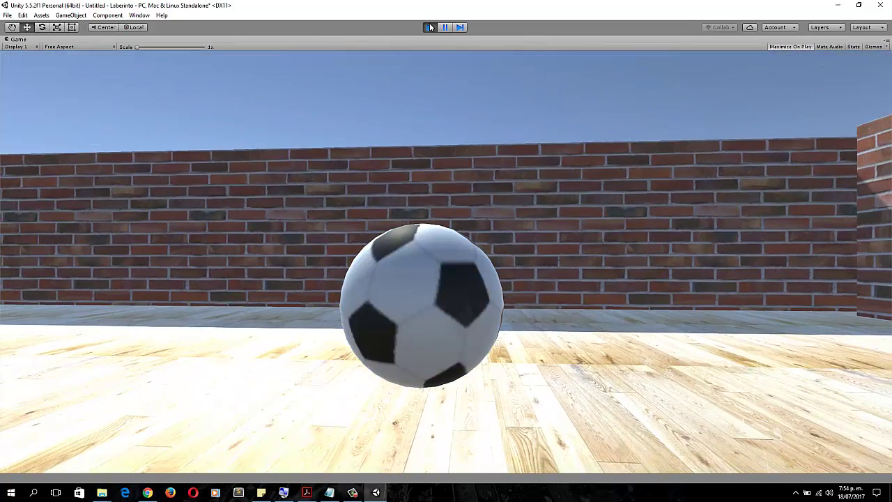
click(430, 27)
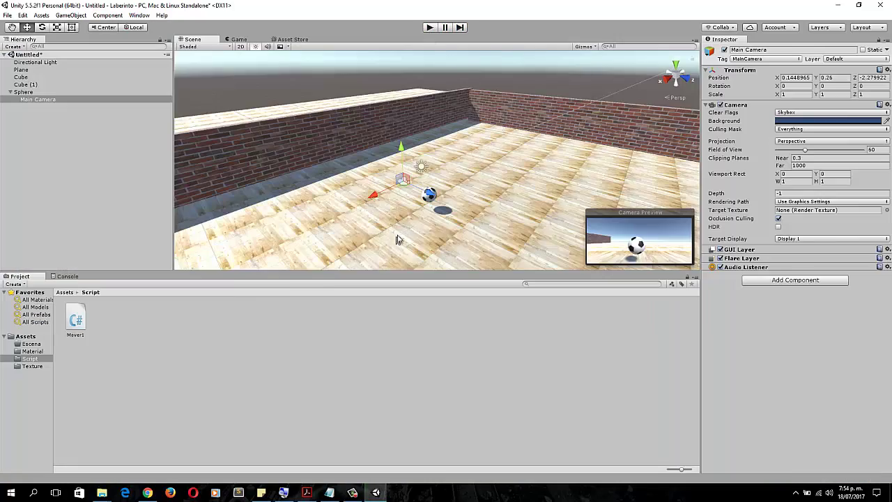
Step: Raise the Main Camera above the ball to a local Y position of about 0.71
drag(401, 148, 400, 139)
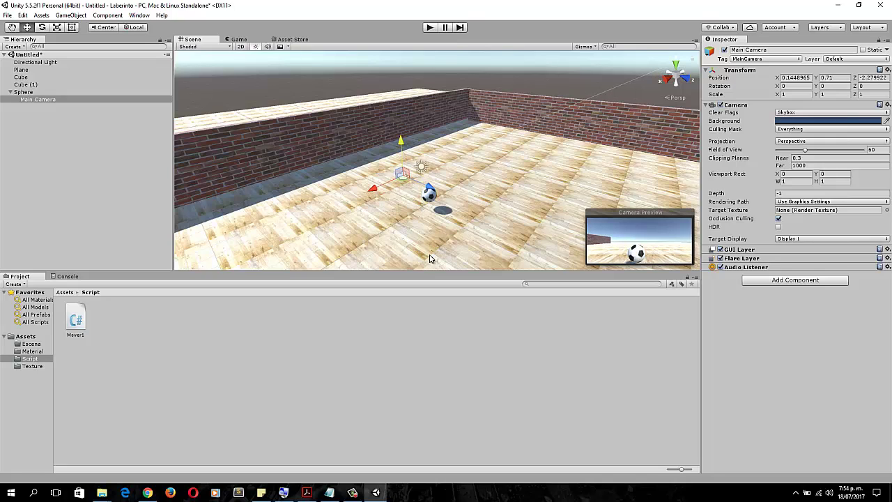
Step: Create a second C# script named MoverR in the project's Script folder
click(82, 323)
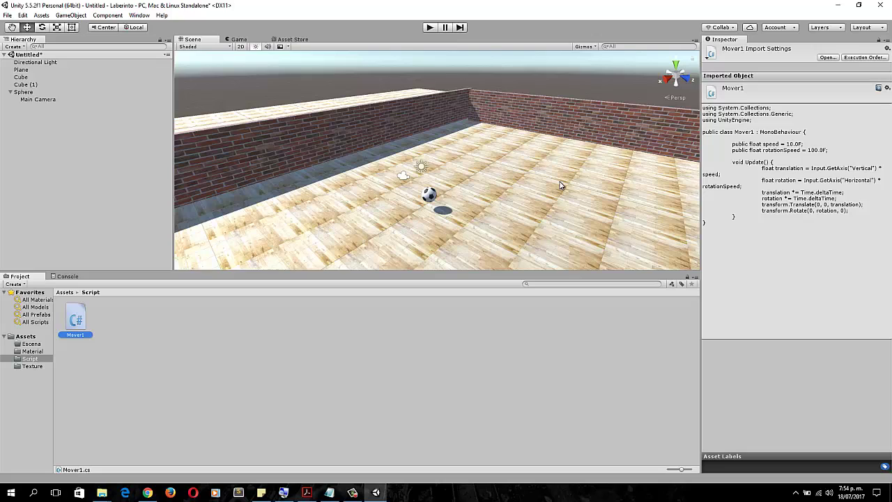
click(183, 351)
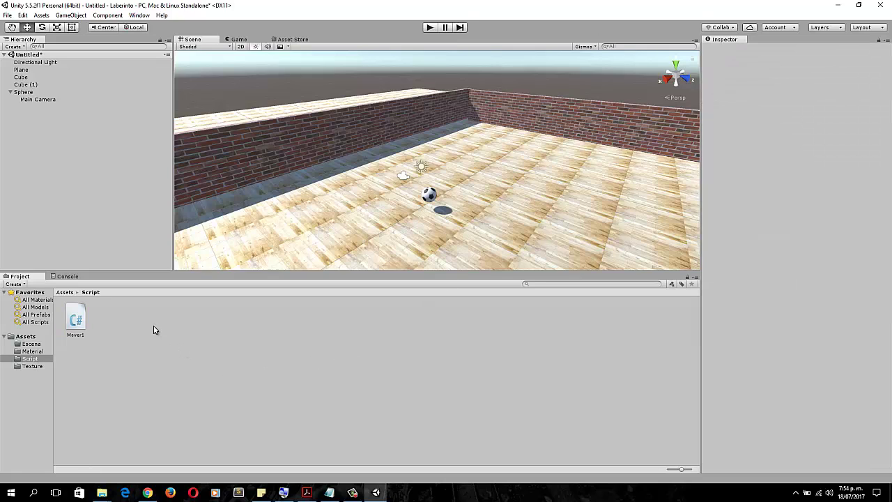
right_click(154, 329)
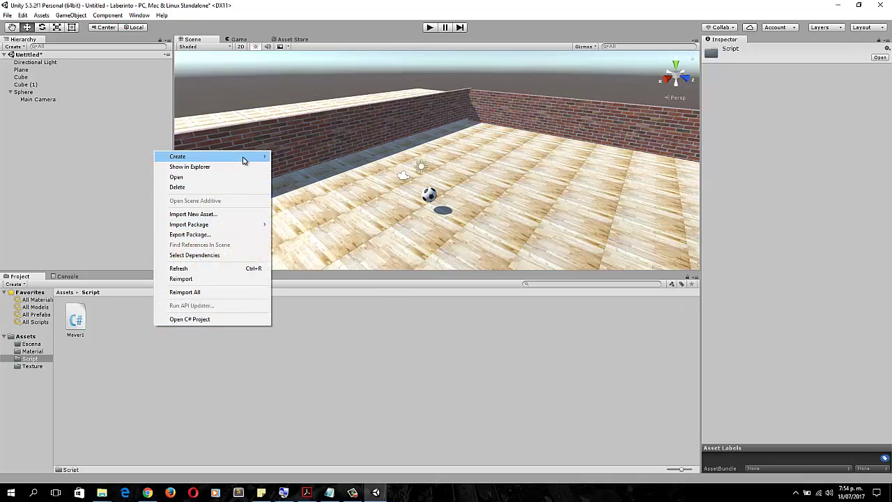
mouse_move(244, 160)
click(296, 167)
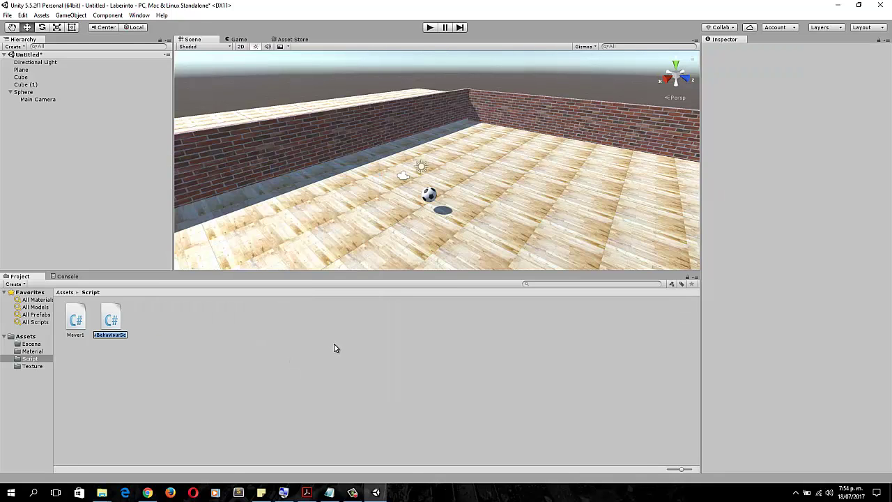
text(MoverR)
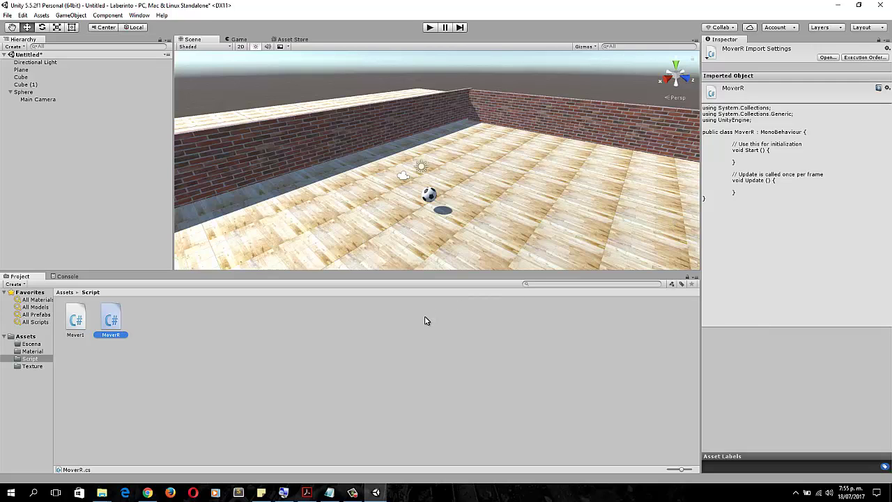
Step: Add a Rigidbody physics component to the Sphere
click(24, 93)
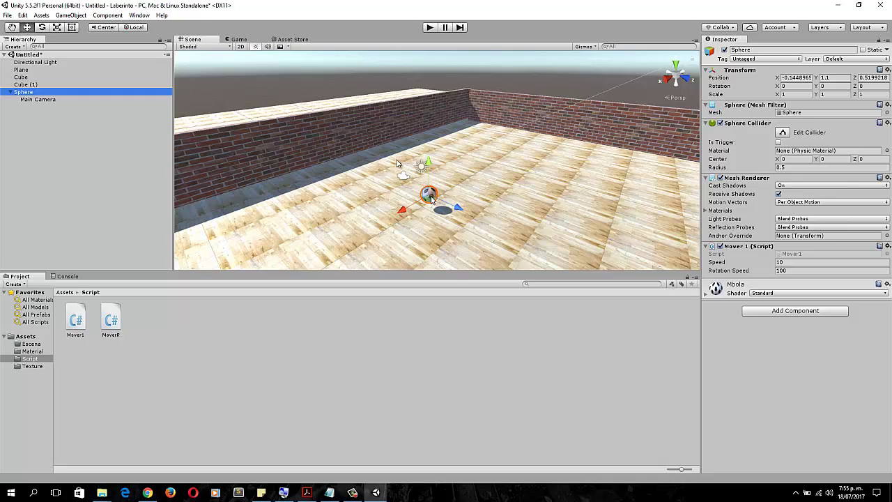
click(117, 16)
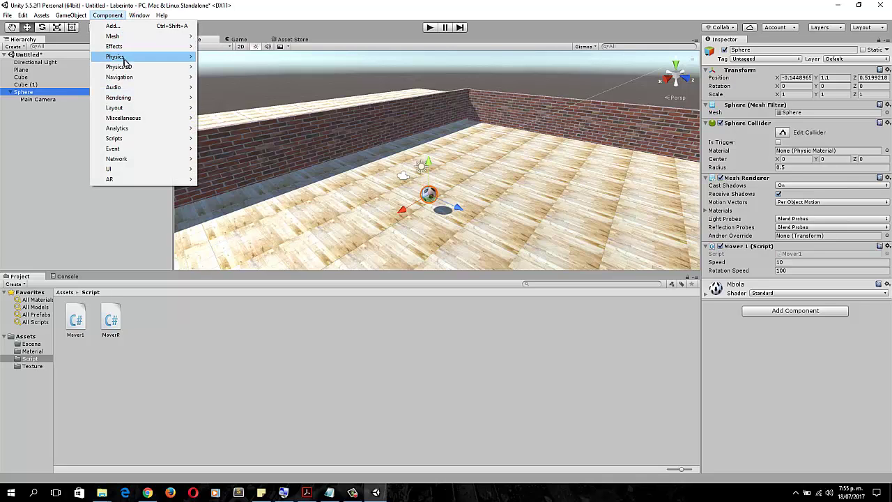
mouse_move(126, 61)
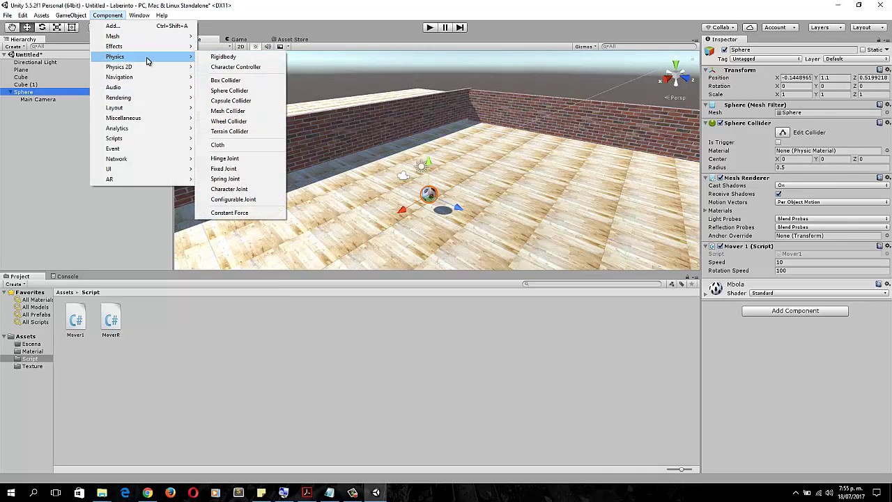
click(231, 61)
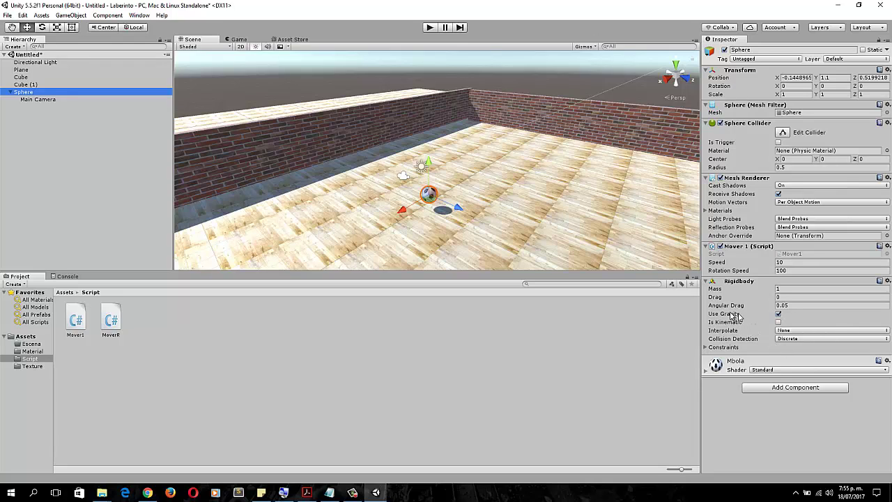
Step: Freeze the Sphere's Rigidbody rotation on the X, Y and Z axes
click(717, 347)
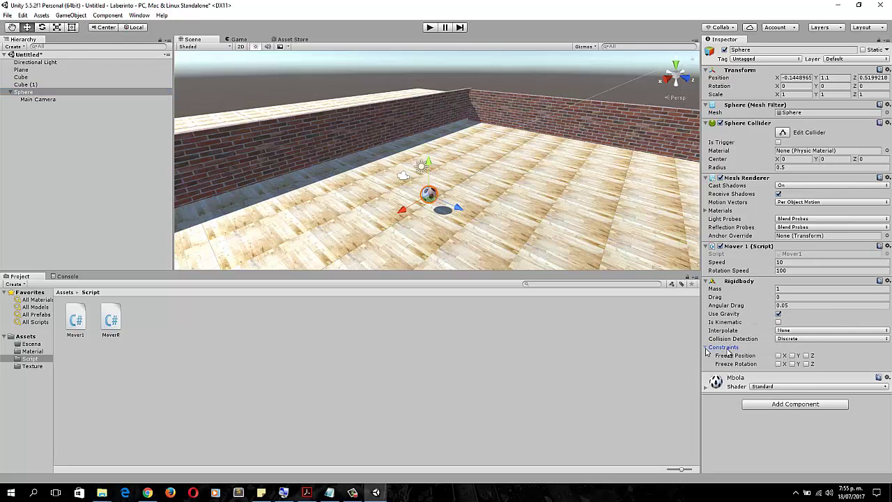
click(779, 364)
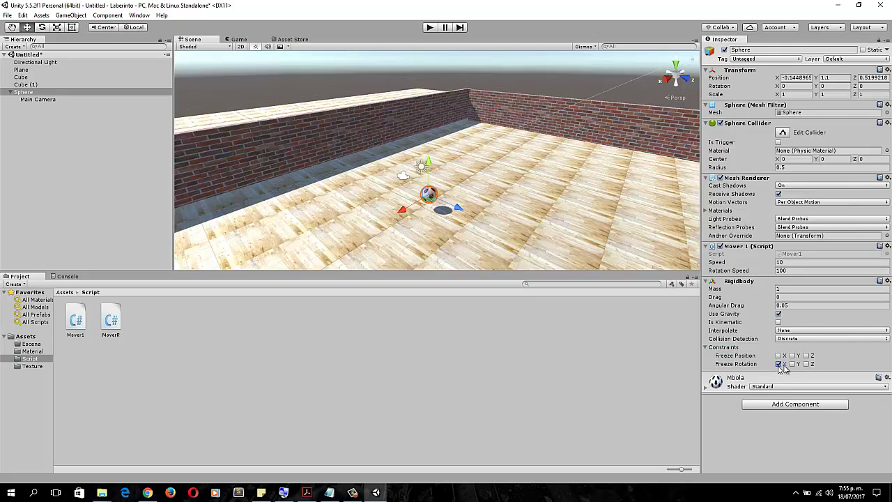
click(806, 363)
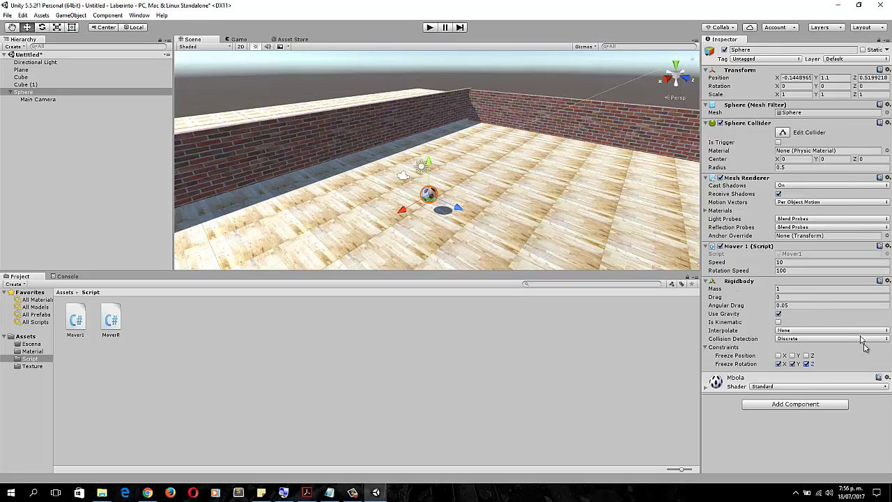
Step: Replace the Mover1 script component on the Sphere with the MoverR script
click(112, 321)
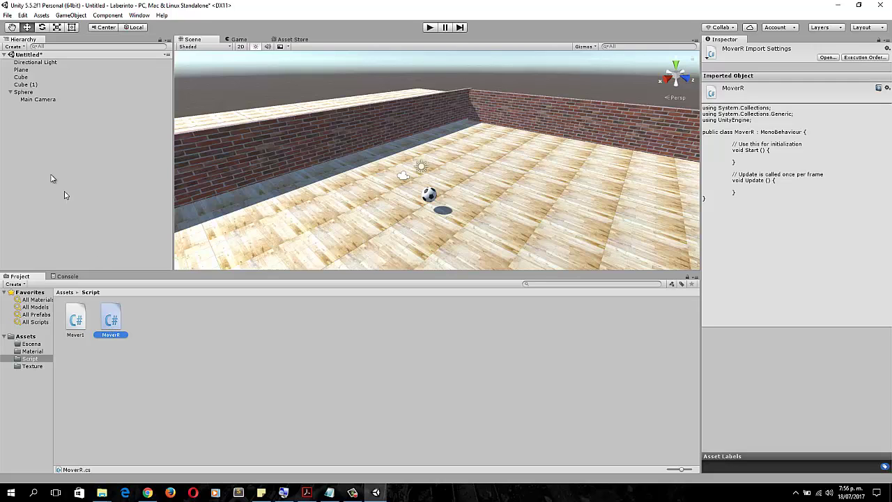
click(25, 93)
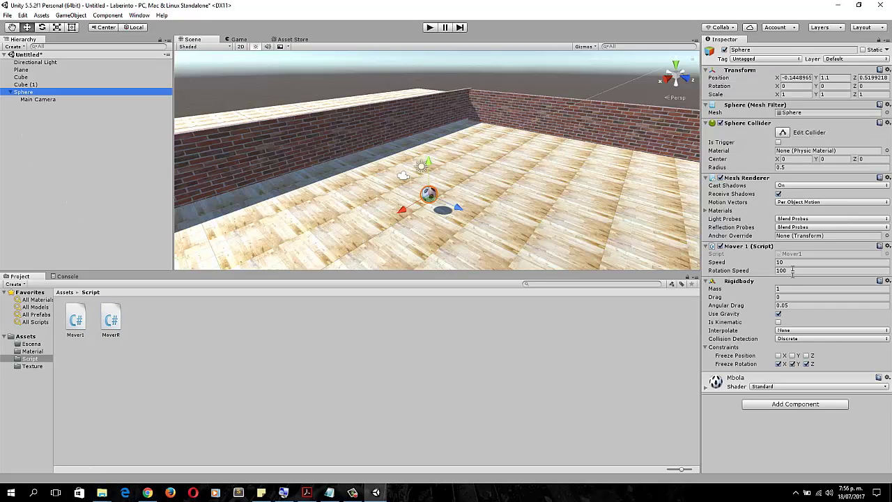
click(887, 247)
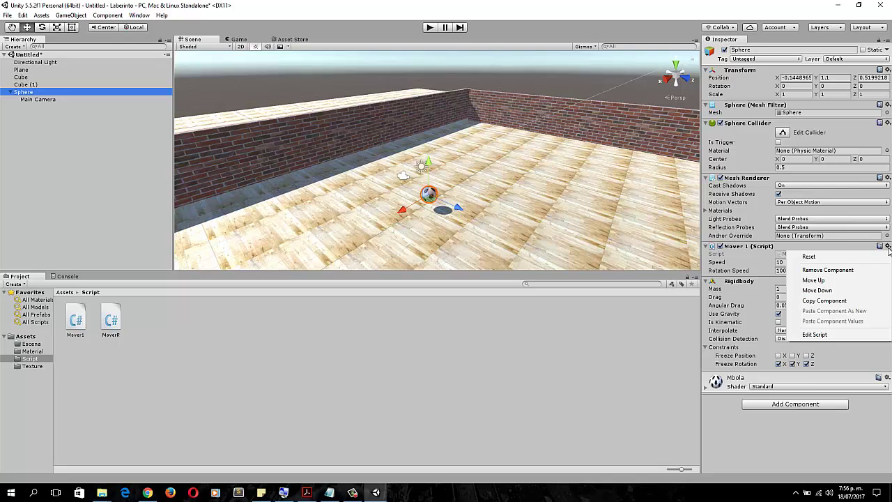
click(825, 271)
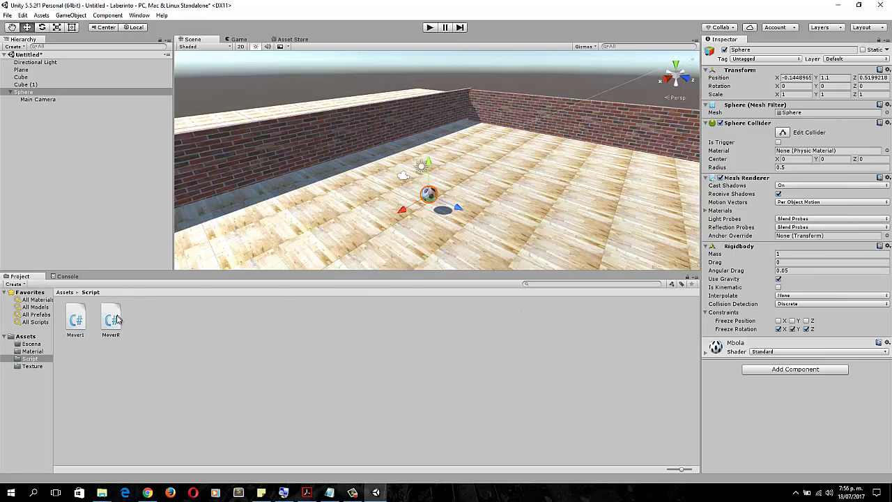
drag(115, 319, 29, 95)
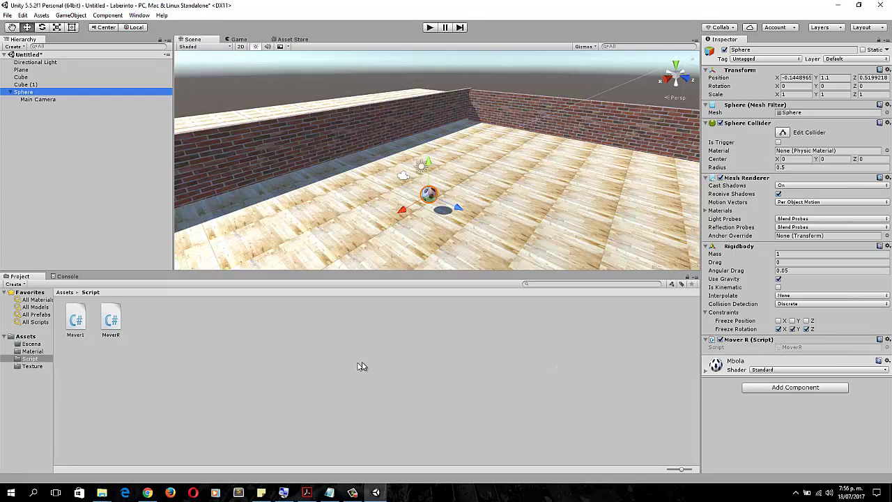
Step: In MonoDevelop, replace MoverR's Start and Update stubs with the copied code: speed 10.0F, rotationSpeed 50.0F, arrow-key movement and a Space jump force of 500
click(116, 326)
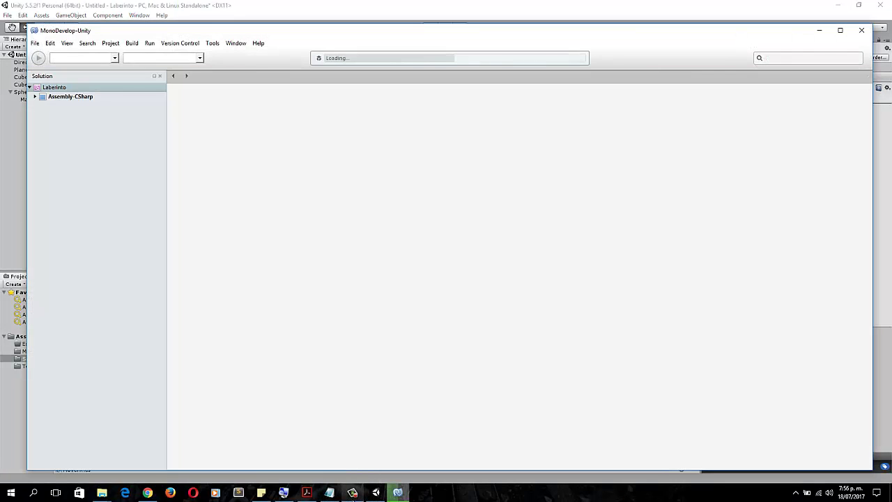
click(353, 493)
click(847, 451)
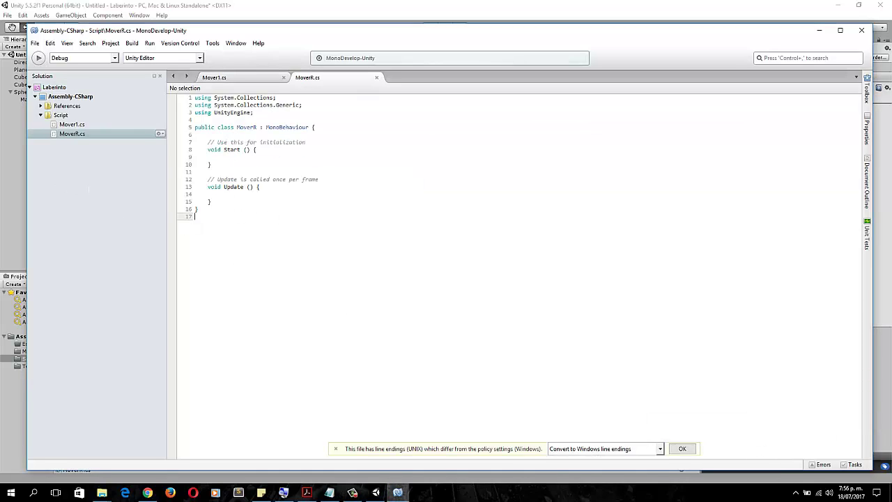
drag(213, 202, 194, 149)
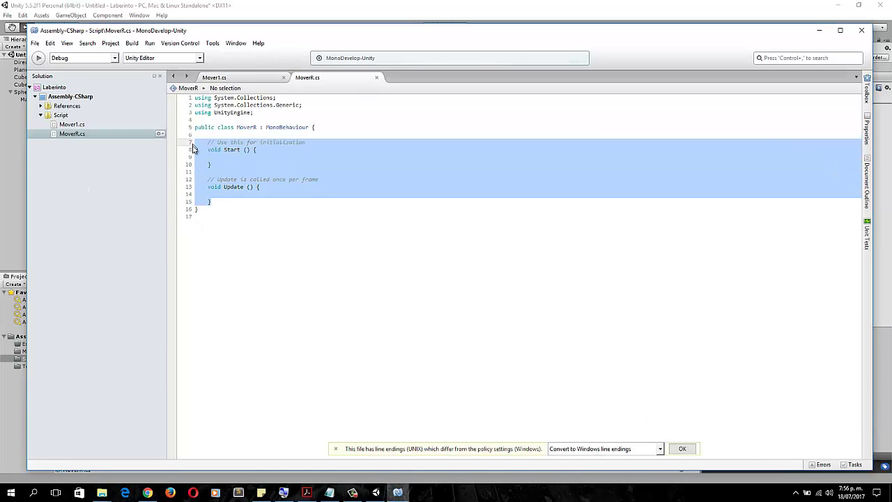
key(ctrl+v)
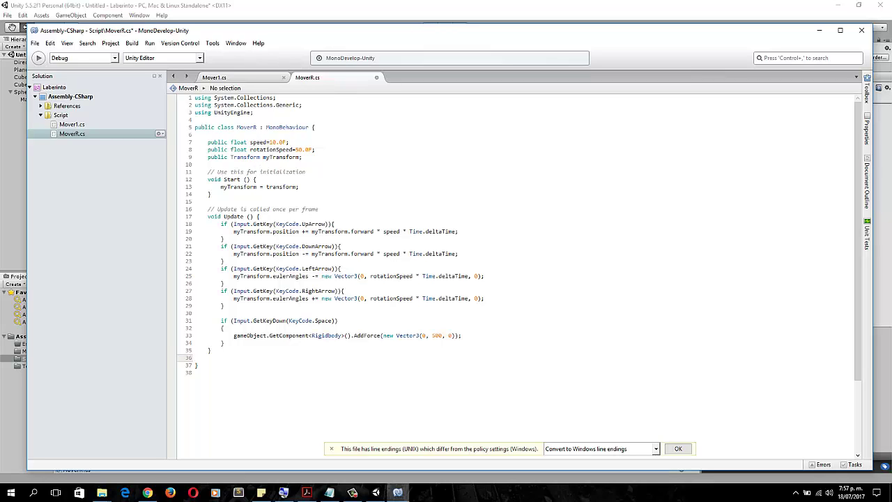
Step: Review the speed, rotationSpeed and myTransform declarations and the transform assignment in Start
drag(250, 143, 201, 159)
click(304, 157)
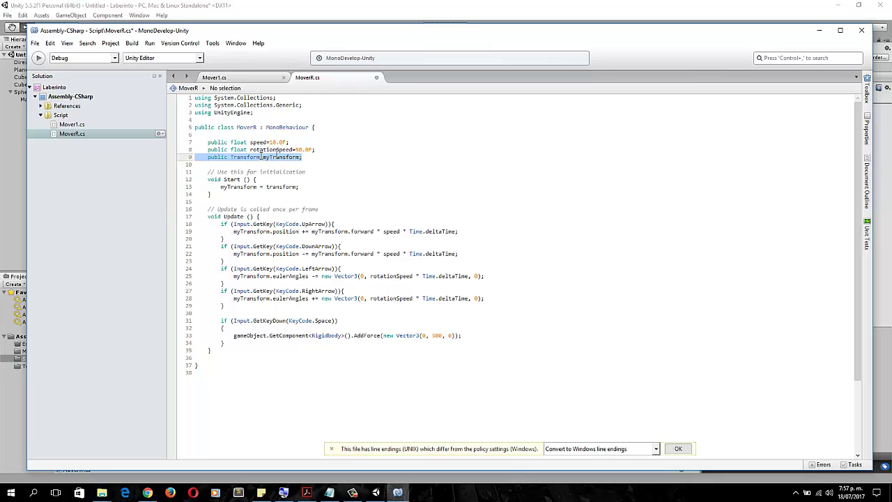
click(362, 170)
double_click(244, 157)
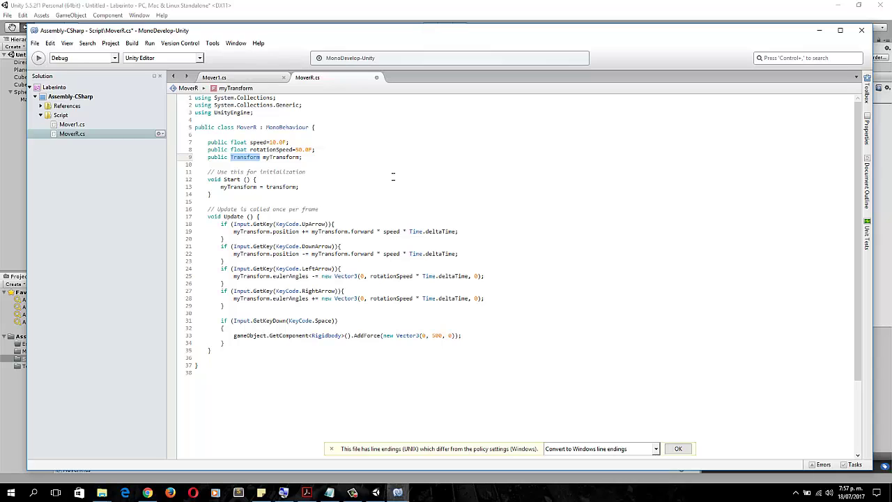
drag(308, 188, 261, 186)
double_click(282, 187)
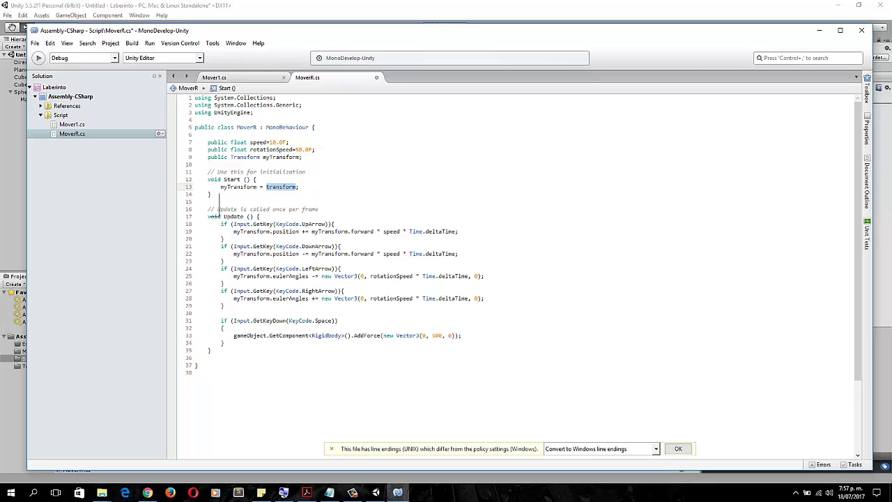
double_click(241, 188)
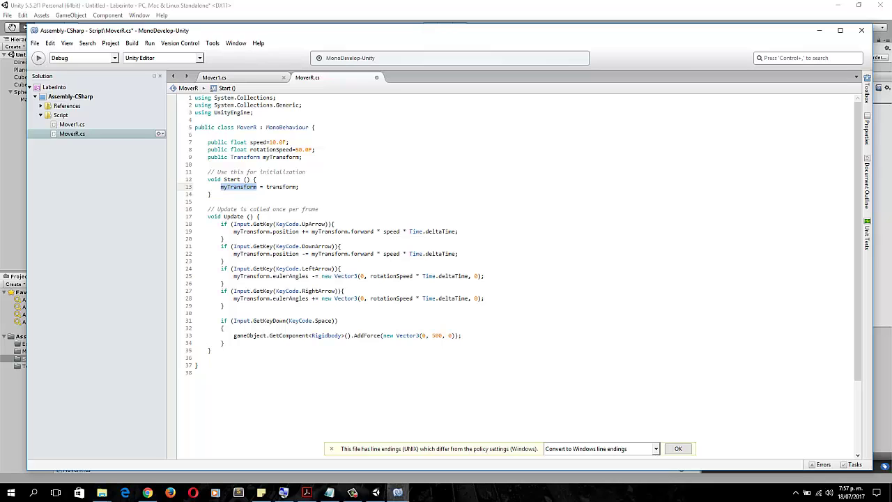
Step: Examine the arrow-key conditions in Update and how the up and down arrows change myTransform.position
drag(271, 223, 336, 291)
click(307, 268)
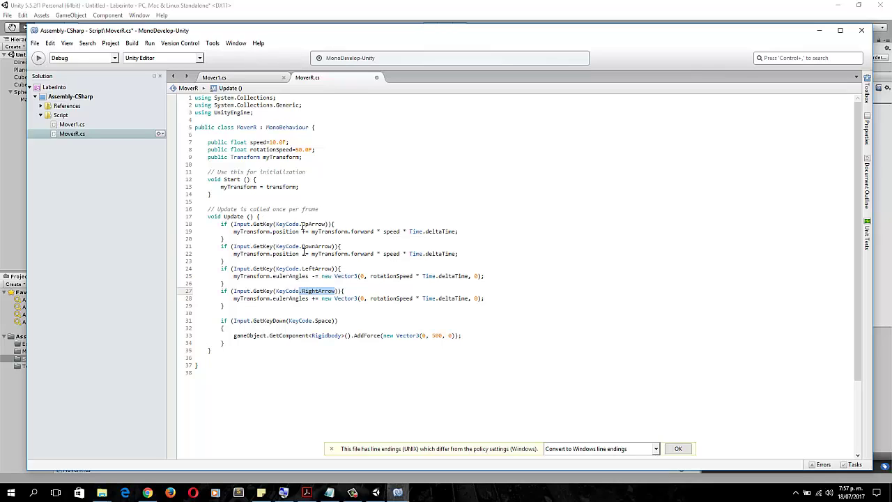
drag(253, 231, 289, 232)
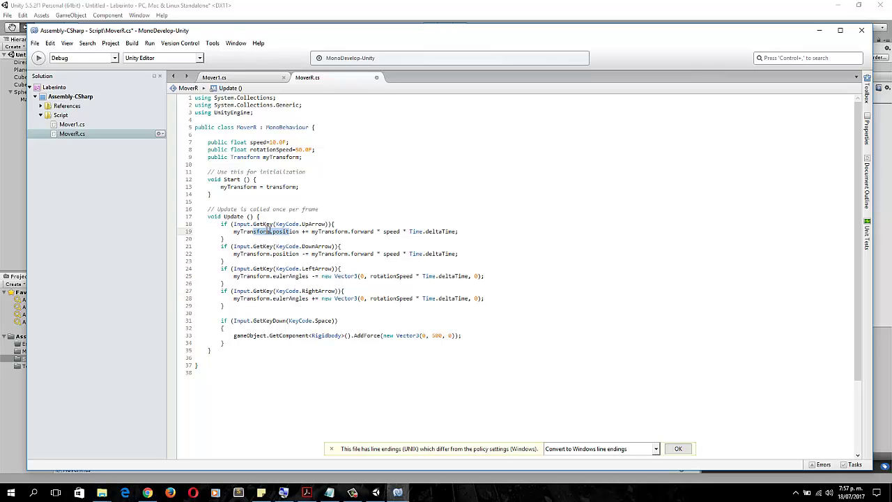
click(361, 232)
drag(373, 231, 321, 231)
click(356, 253)
drag(310, 232, 301, 231)
click(306, 253)
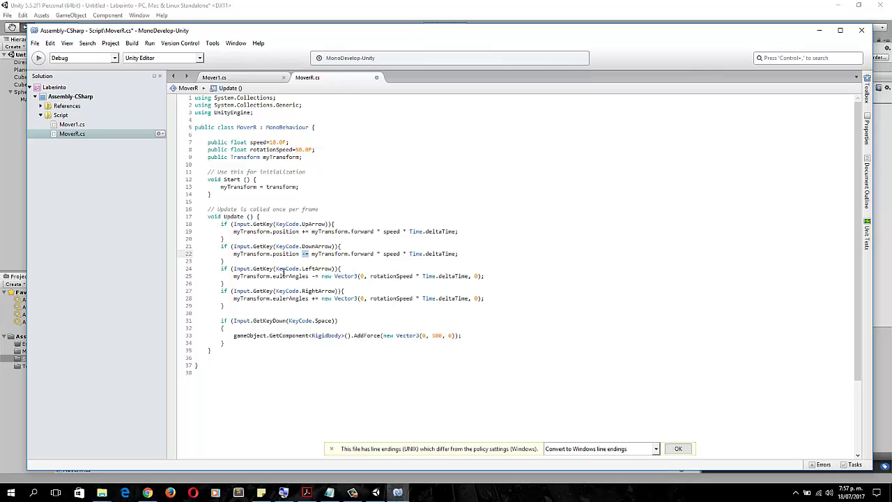
click(286, 252)
click(288, 231)
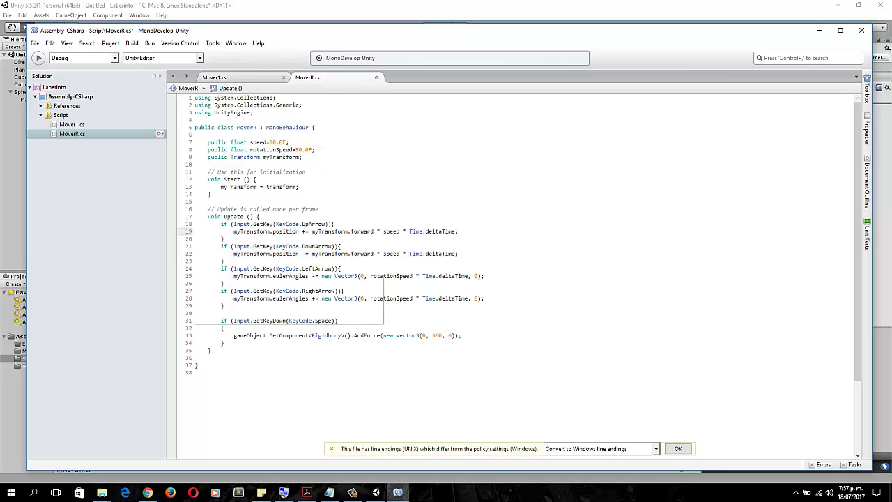
Step: Examine the eulerAngles rotation lines for the left and right arrows and the Space-key Rigidbody AddForce block
double_click(291, 277)
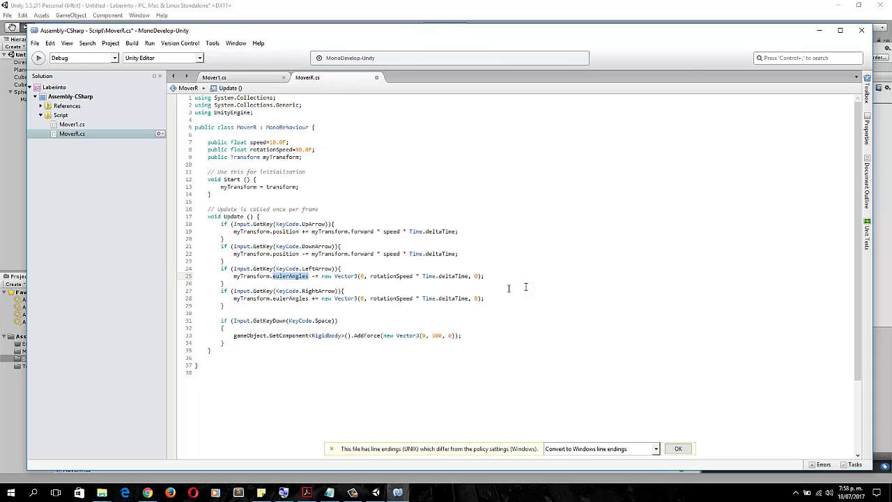
double_click(396, 278)
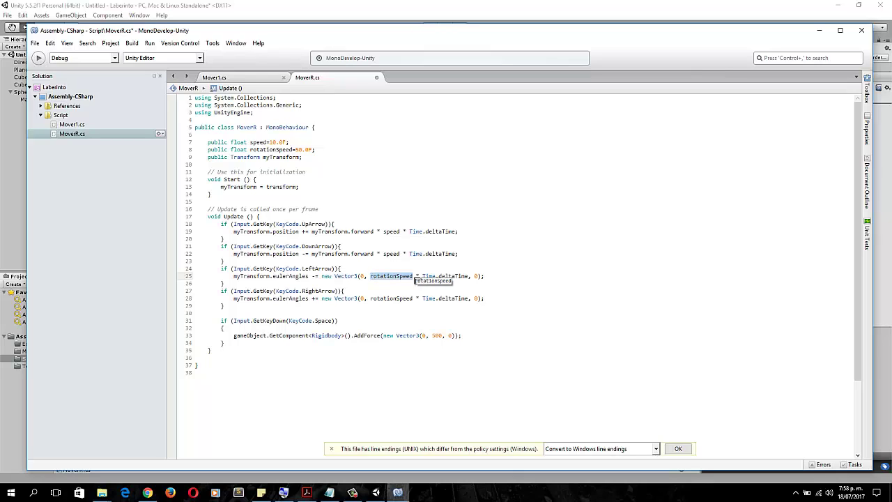
drag(311, 276, 481, 298)
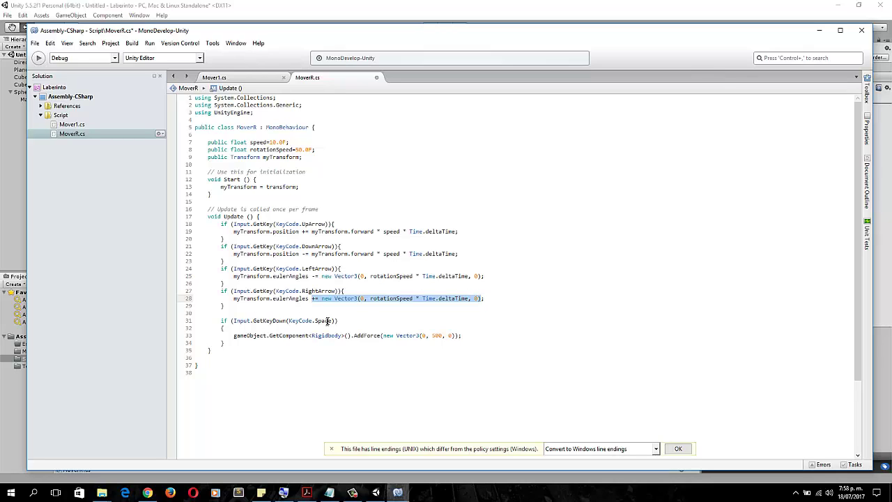
drag(338, 320, 242, 320)
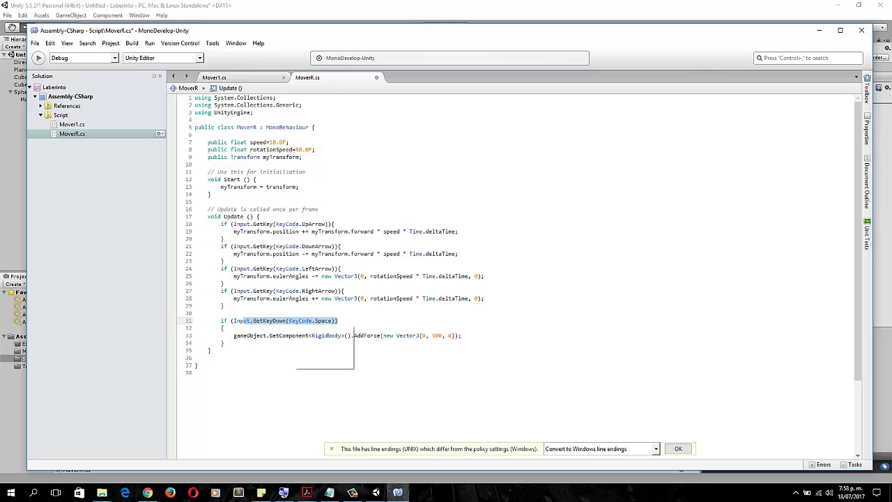
click(321, 336)
double_click(321, 336)
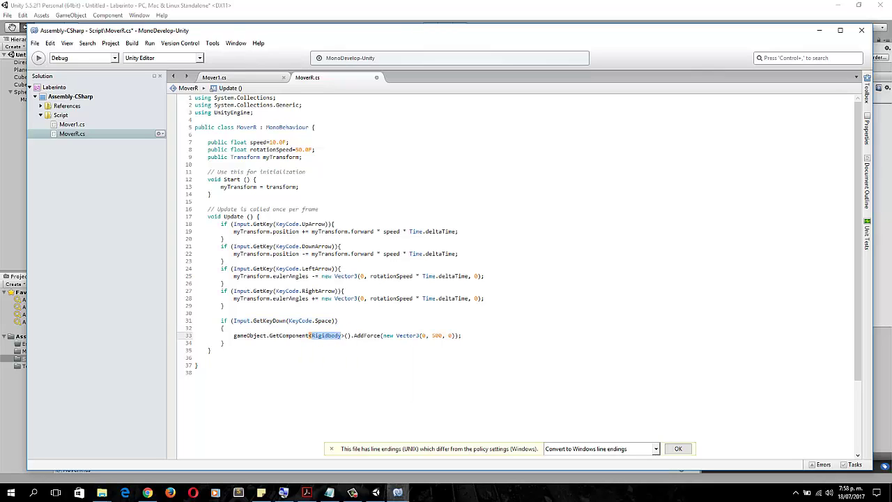
drag(353, 336, 388, 339)
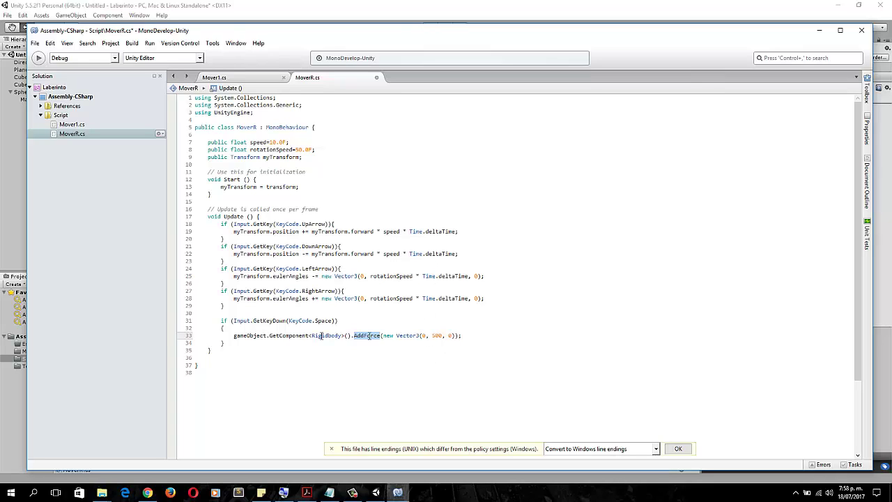
Step: Try enclosing the Space-key jump block in /* */ comment marks and remove the marks again
click(221, 321)
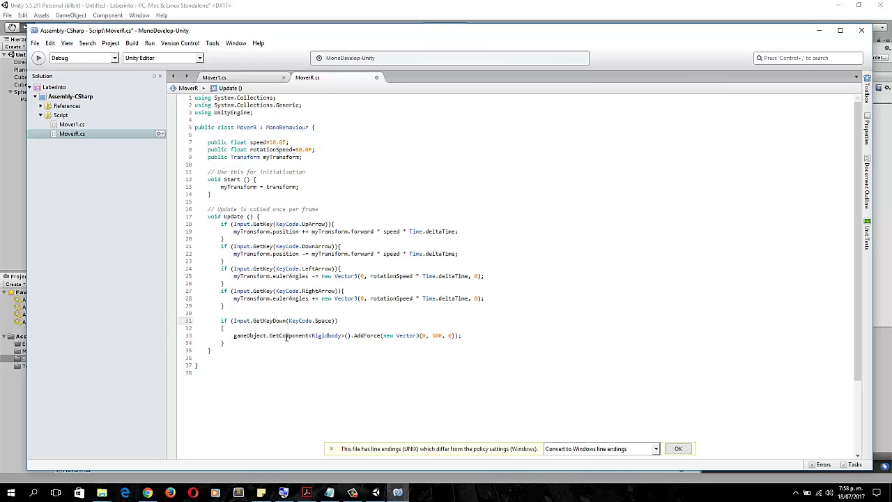
text(/*)
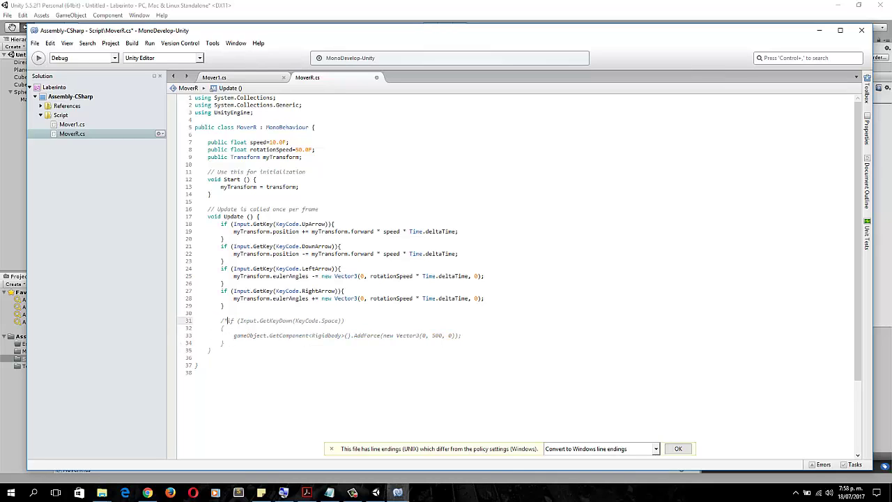
click(224, 343)
text(*/)
key(Up)
key(Up)
key(Up)
key(BackSpace)
key(BackSpace)
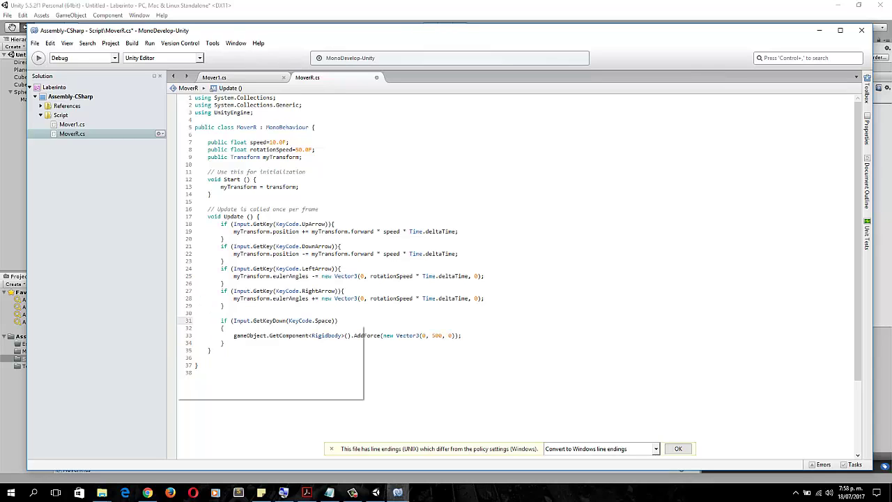
Step: Close the script editor with MoverR saved, and select the Sphere in Unity to show its Mover R settings
click(861, 35)
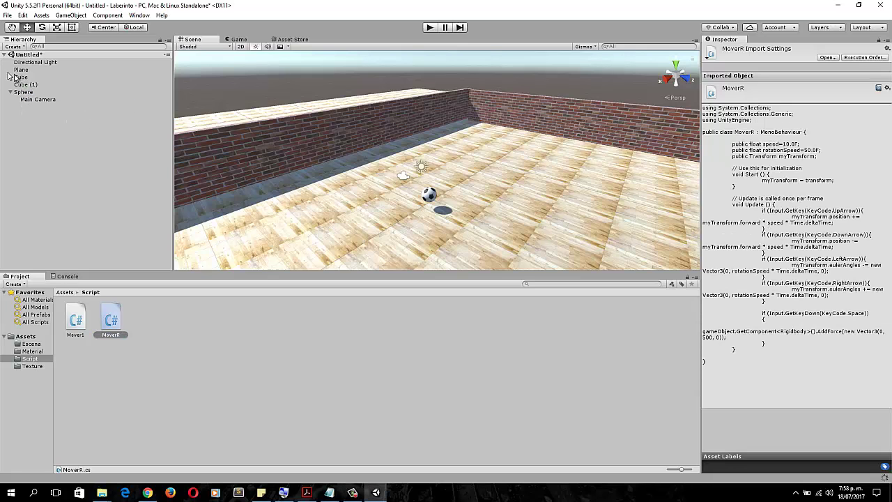
click(24, 92)
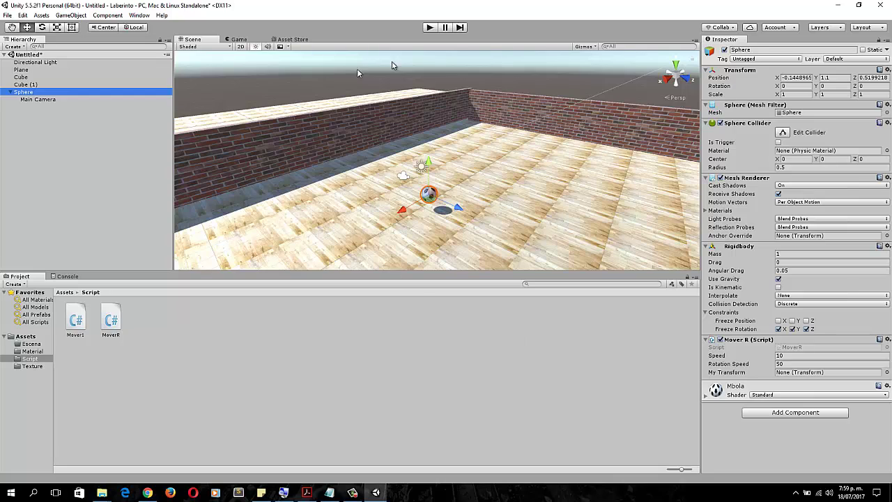
Step: Run the scene and test moving the soccer ball forward and backward and turning it both ways
click(430, 28)
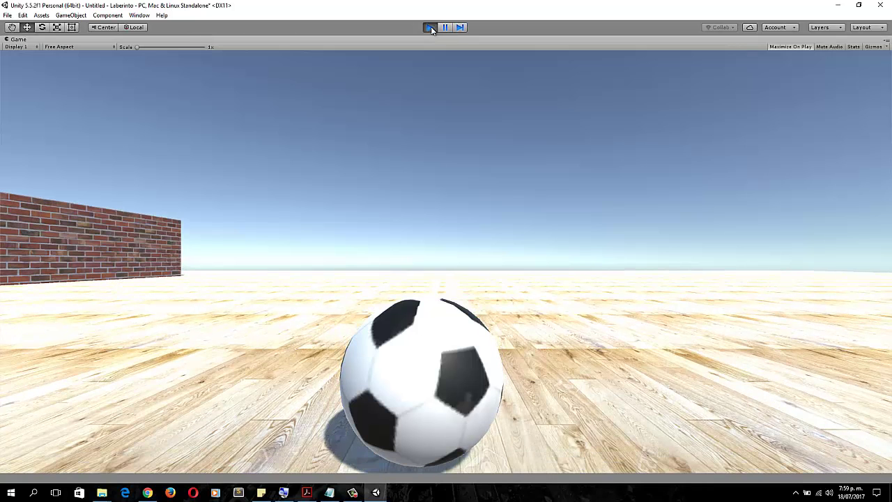
key(Up)
key(Left)
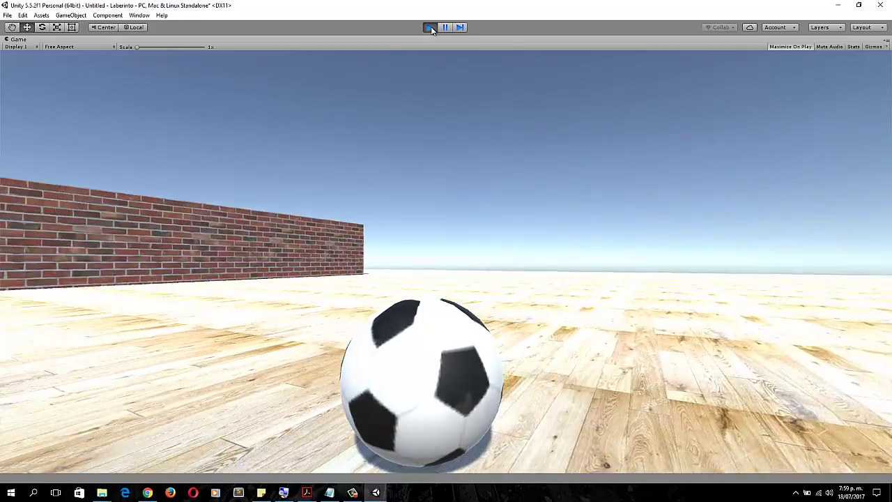
key(Right)
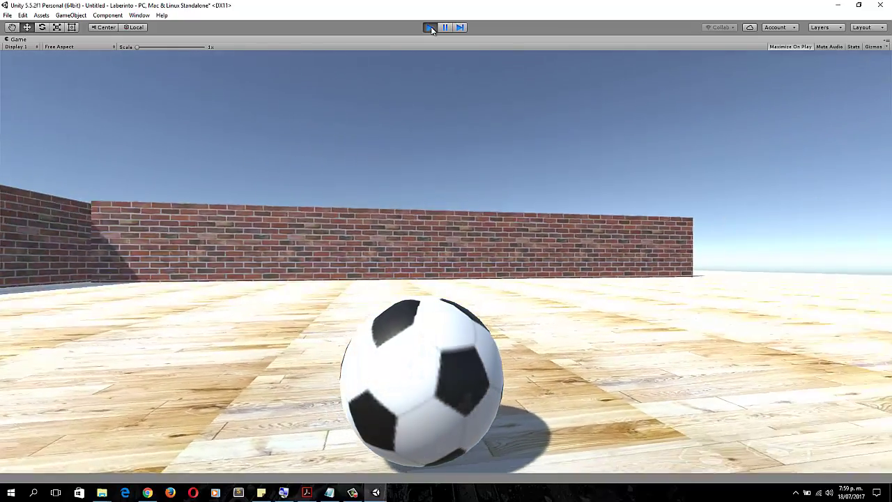
key(Up)
key(Left)
key(Down)
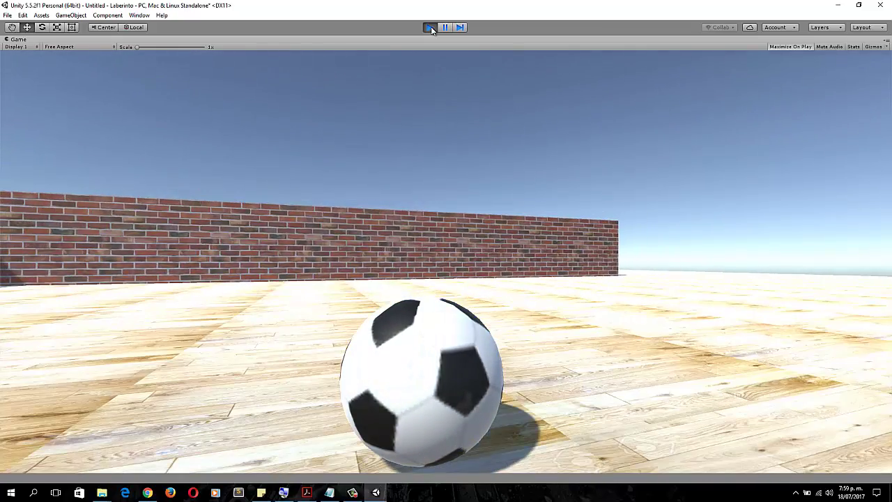
key(Left)
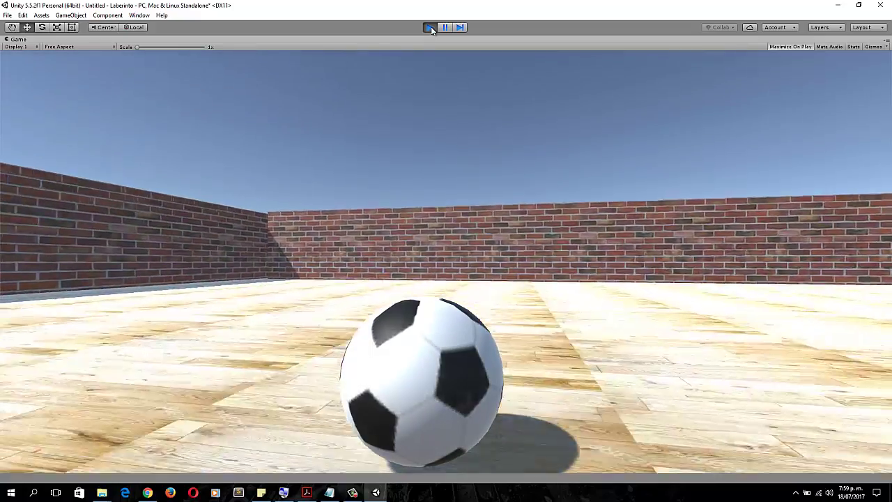
Step: Drive the ball up against the brick wall and turn it away to test the collision and camera follow
key(Up)
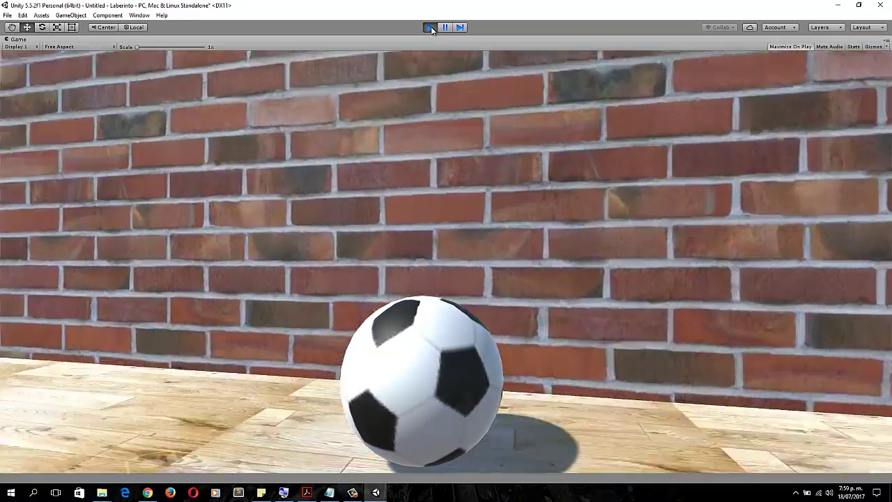
key(Left)
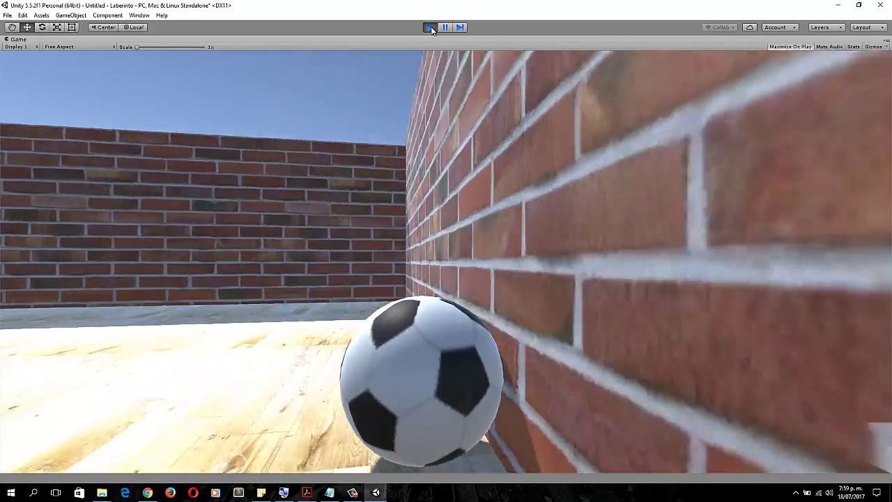
key(Left)
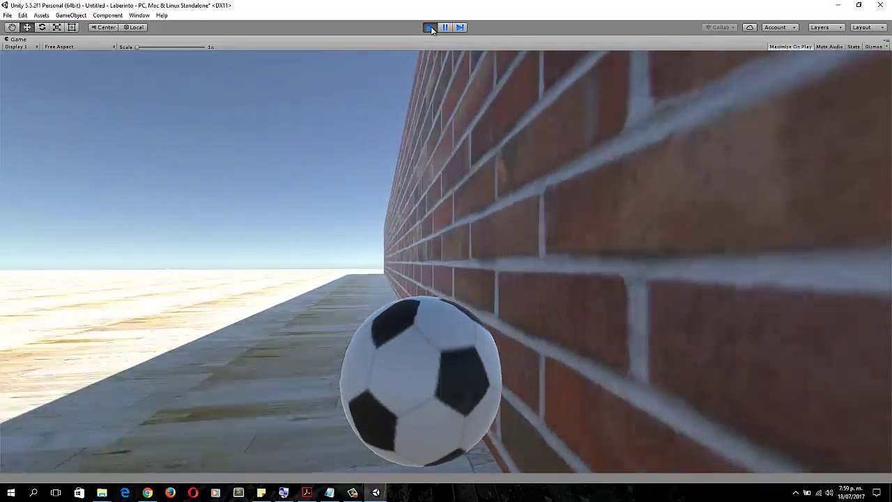
key(Left)
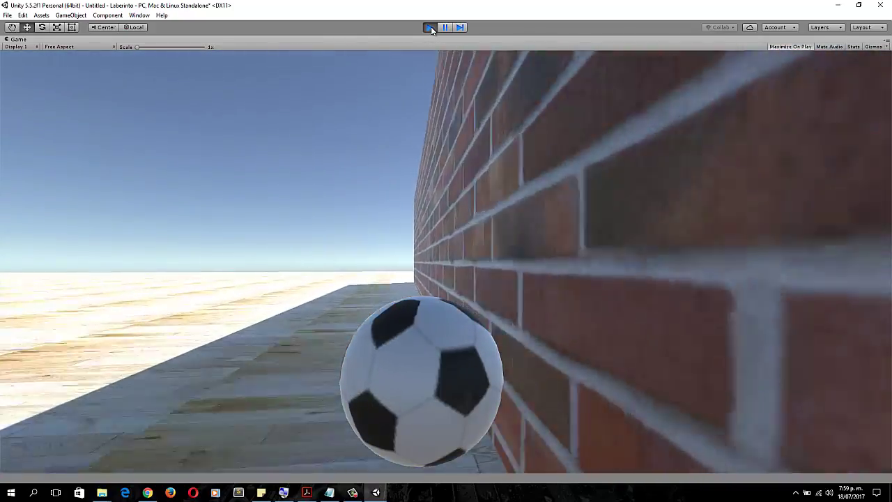
key(Left)
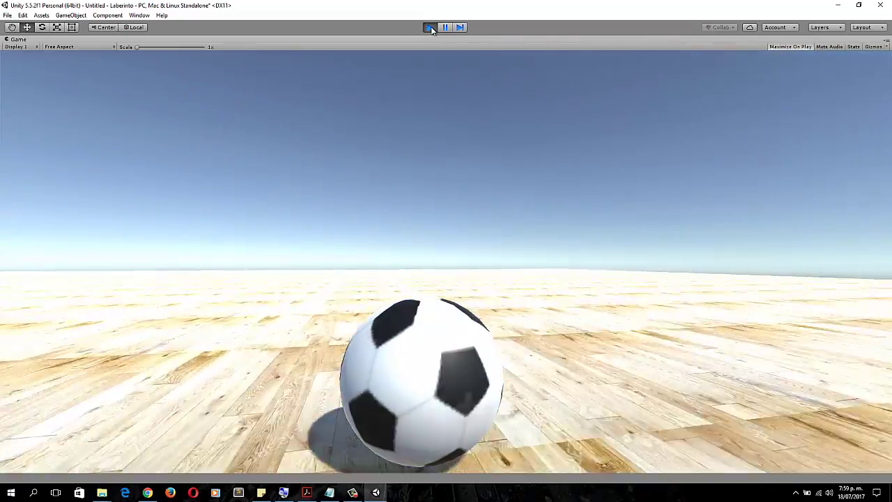
key(Left)
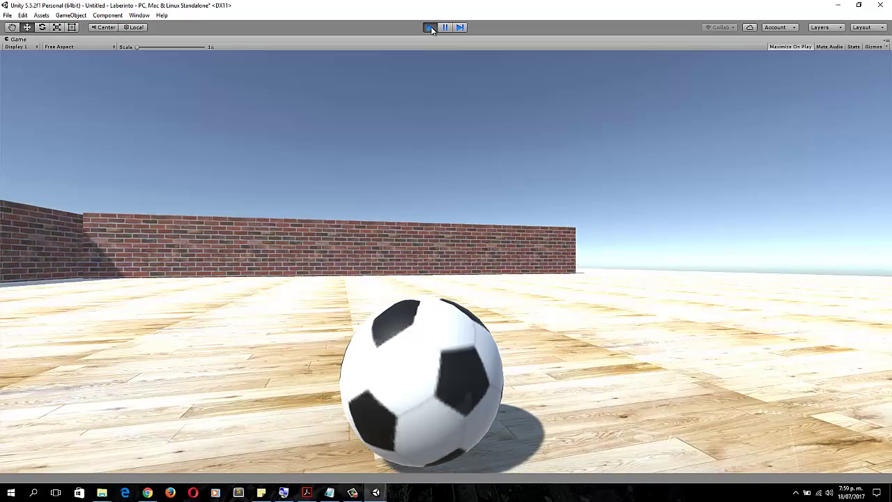
Step: Drive the ball along the wall to the corner and back to inspect the gap between the two walls
key(Left)
key(Up)
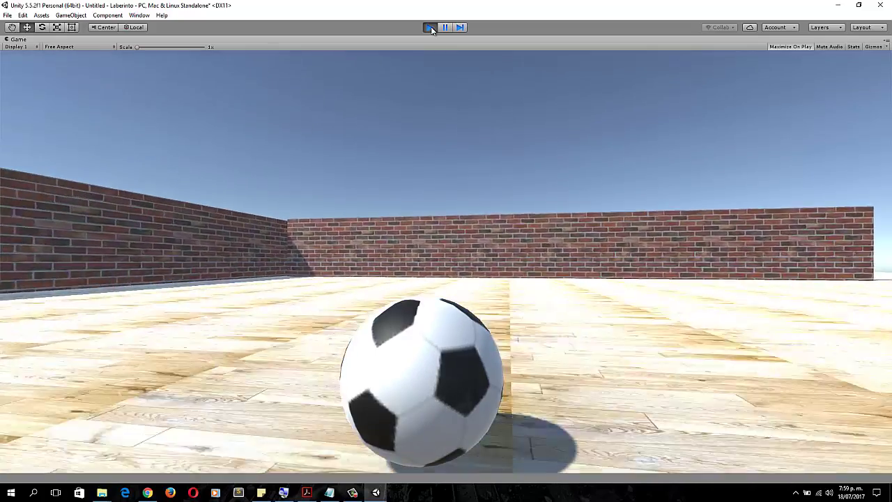
key(Left)
key(Up)
key(Left)
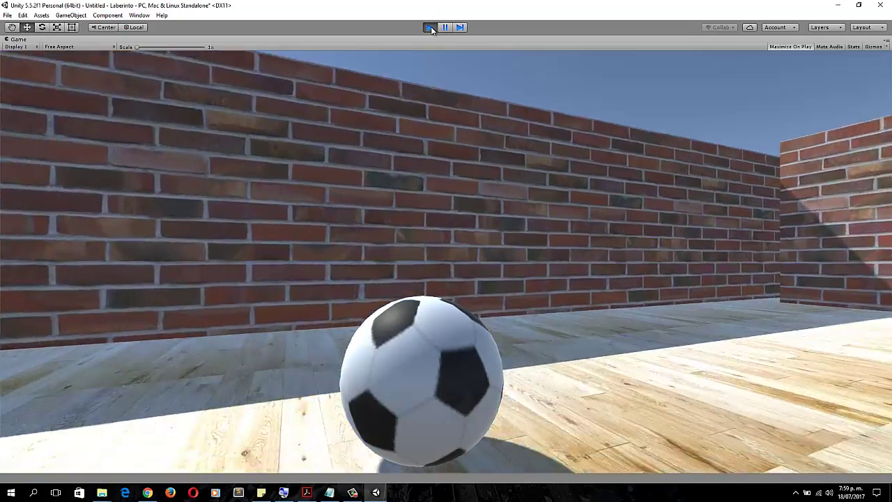
key(Right)
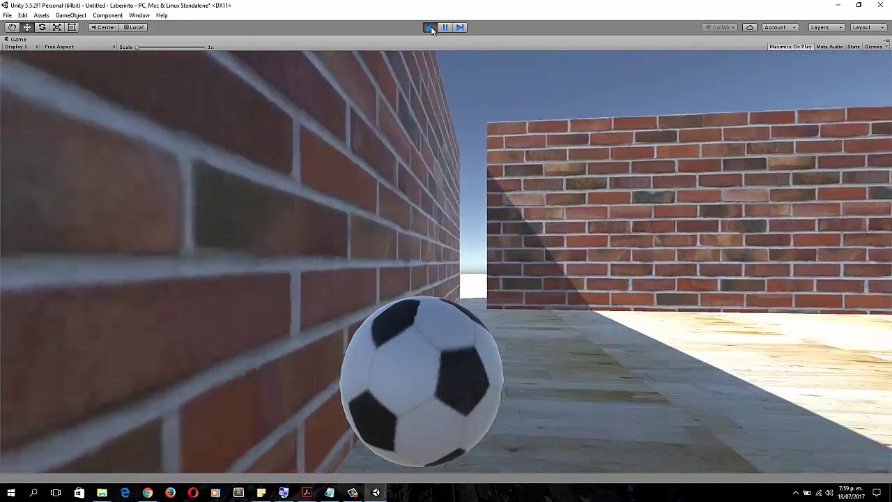
key(Up)
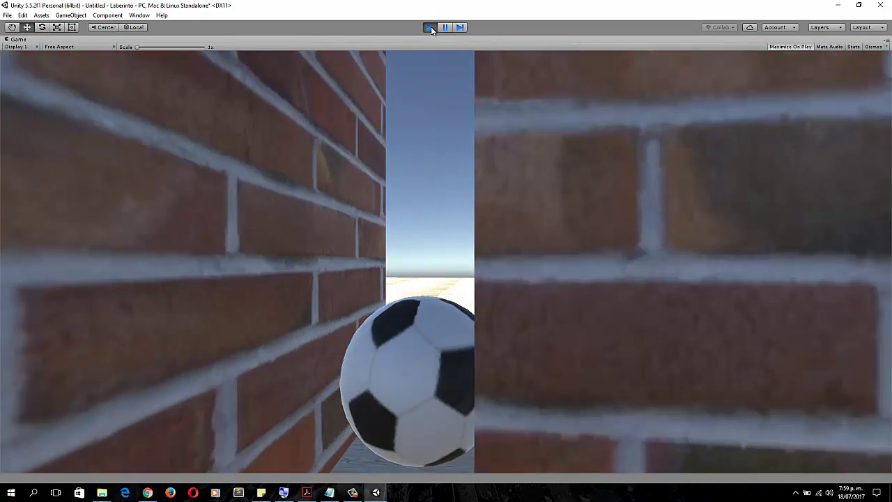
key(Up)
key(Down)
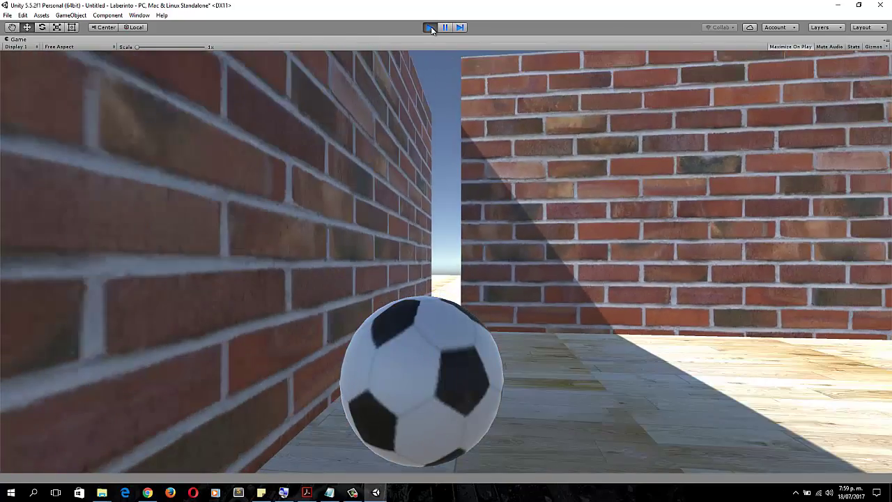
key(Down)
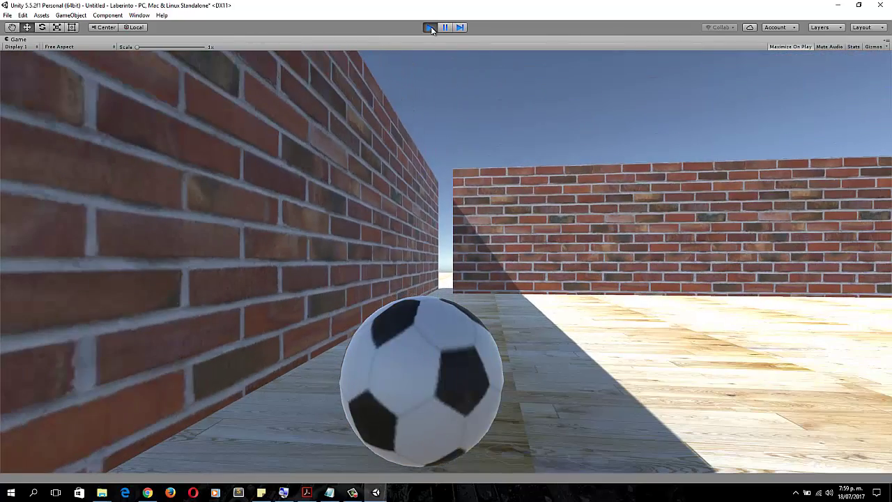
Step: Stop the test run and move the Cube (1) wall to Z 7.5 to close the corner gap
click(430, 27)
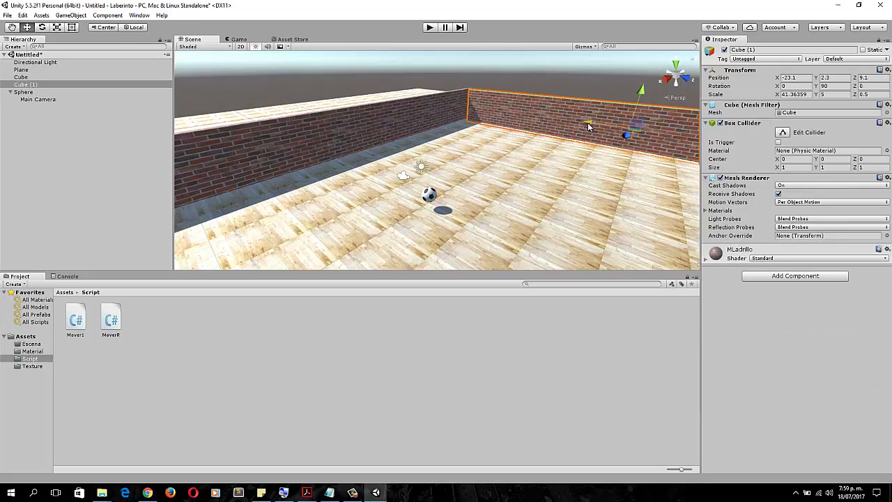
drag(588, 122, 570, 121)
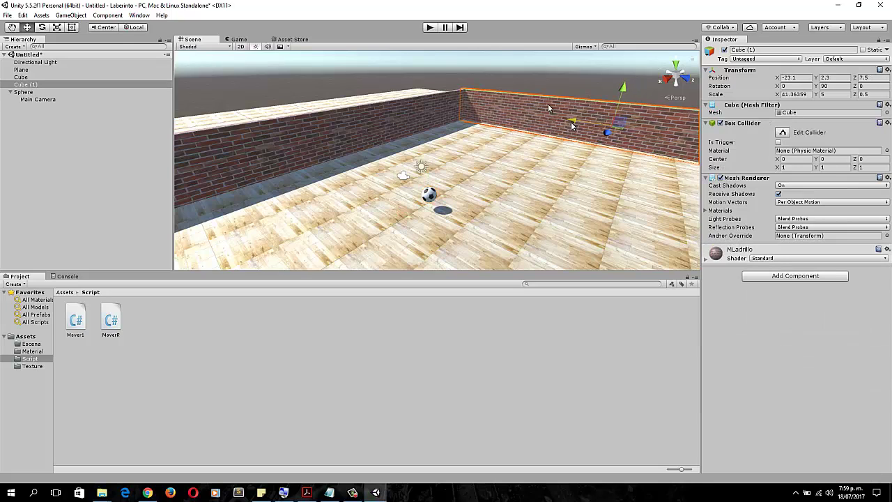
Step: Run the scene again and drive the ball into the corner to test the adjusted wall
click(428, 27)
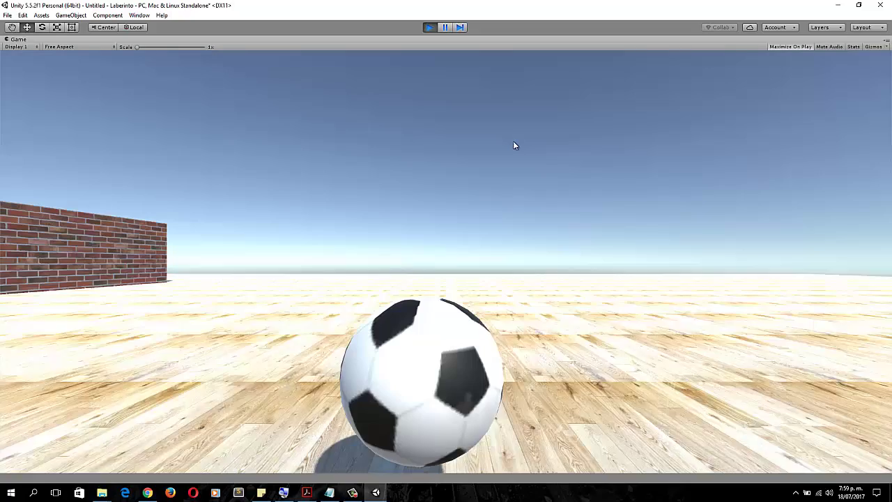
key(Left)
key(Left)
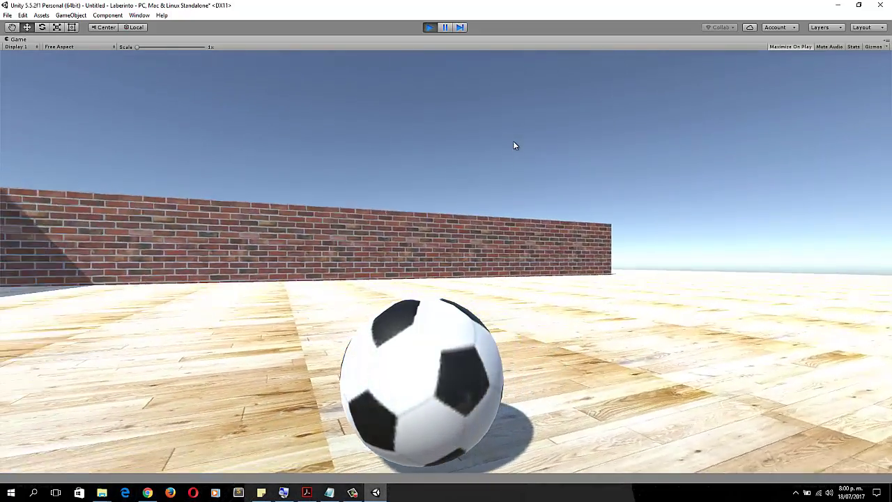
key(Up)
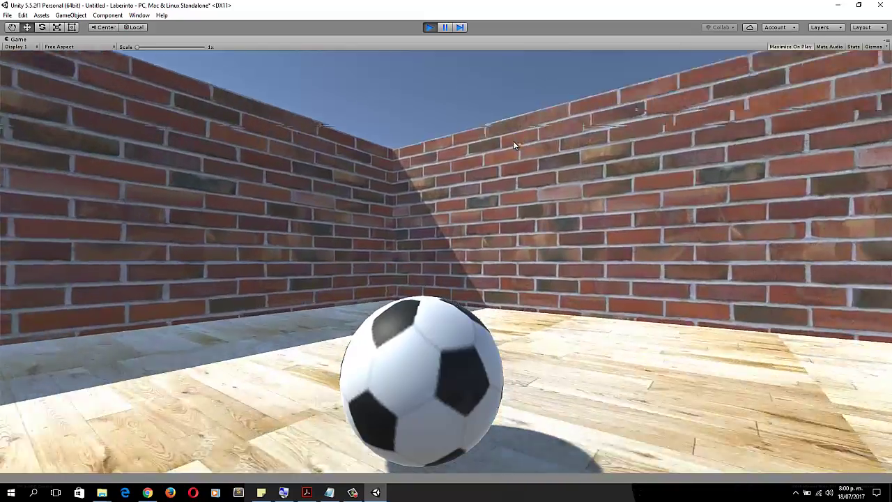
key(Left)
key(Down)
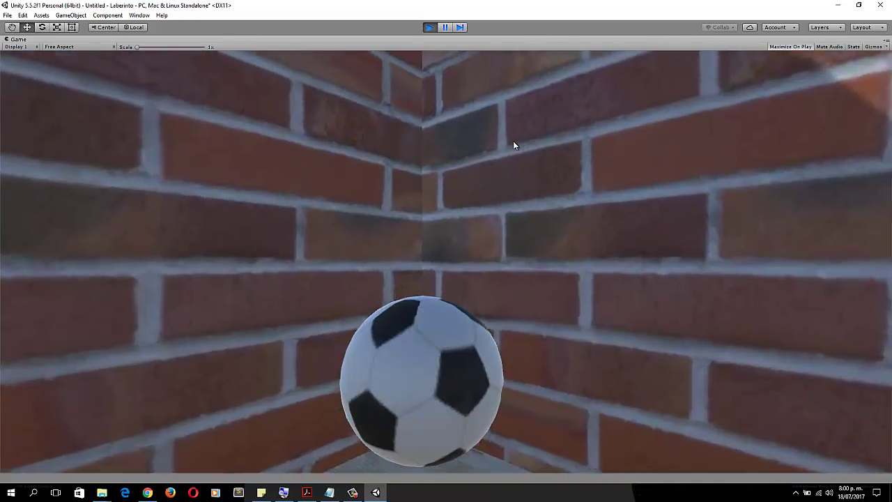
key(Right)
key(Right)
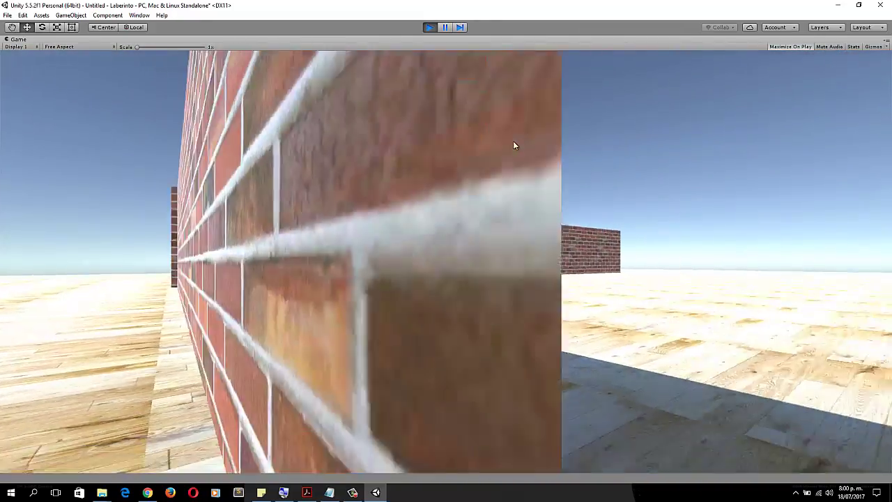
Step: Drive the ball out of the corner and test steering it alongside the brick wall
key(Up)
key(Up)
key(Right)
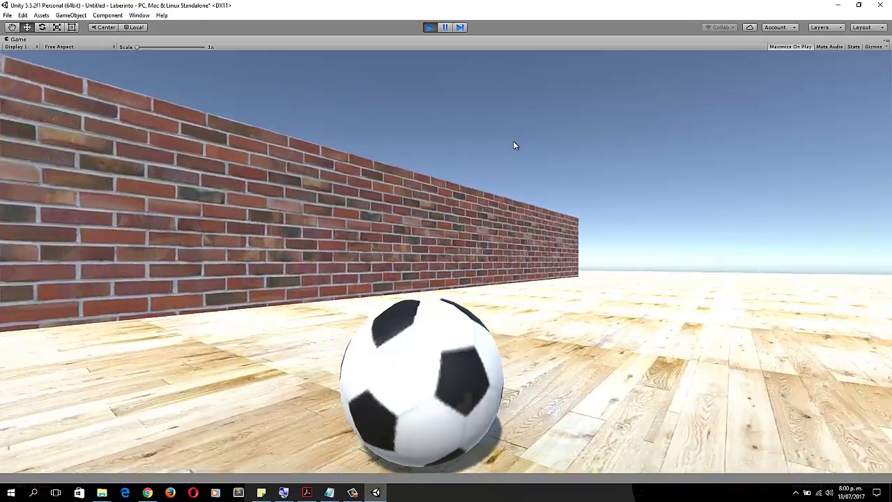
key(Left)
key(Left)
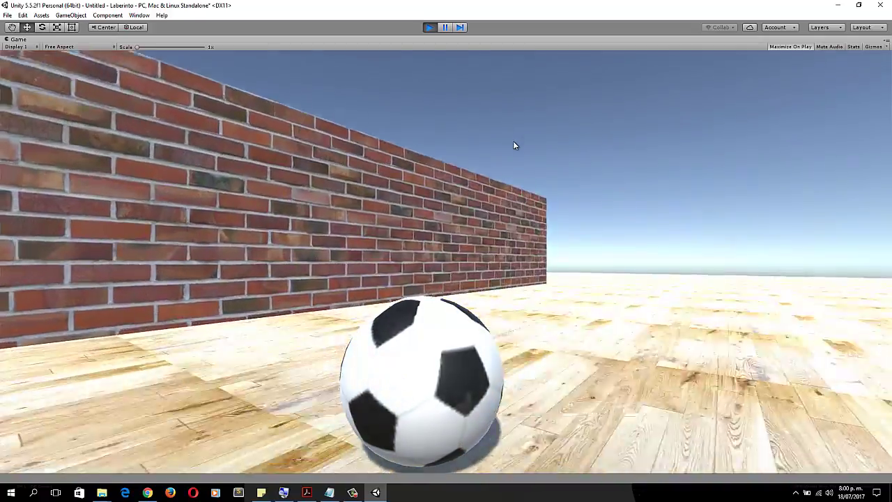
key(Left)
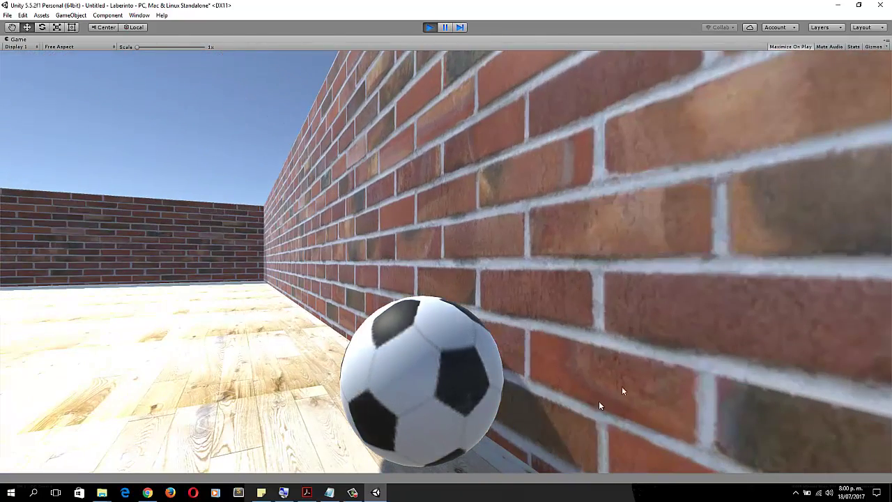
mouse_move(338, 482)
click(376, 493)
click(376, 492)
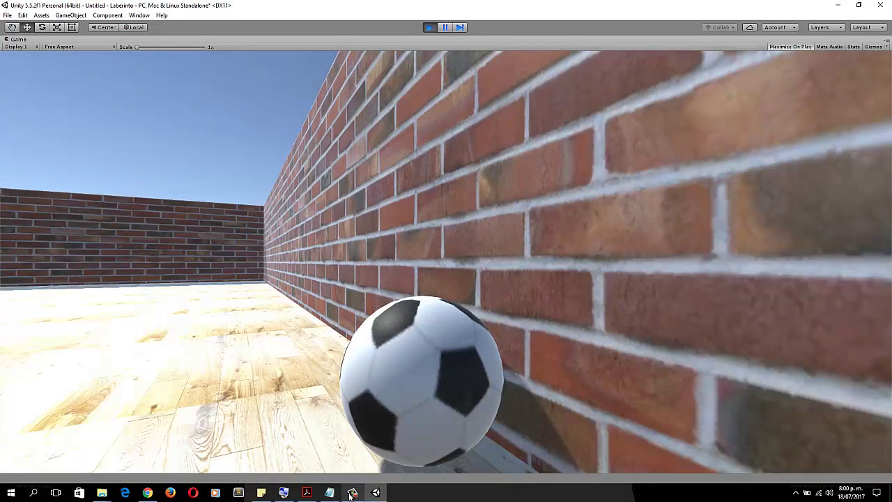